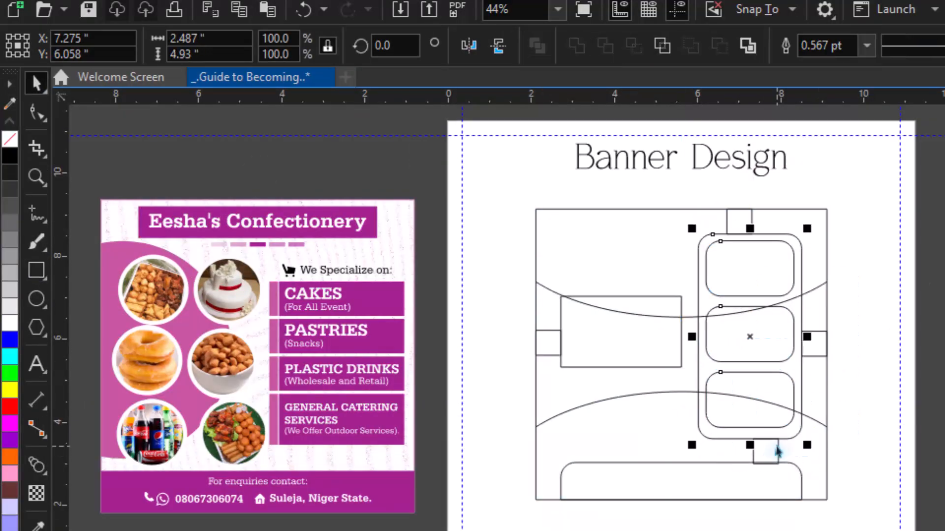
drag(653, 326, 637, 282)
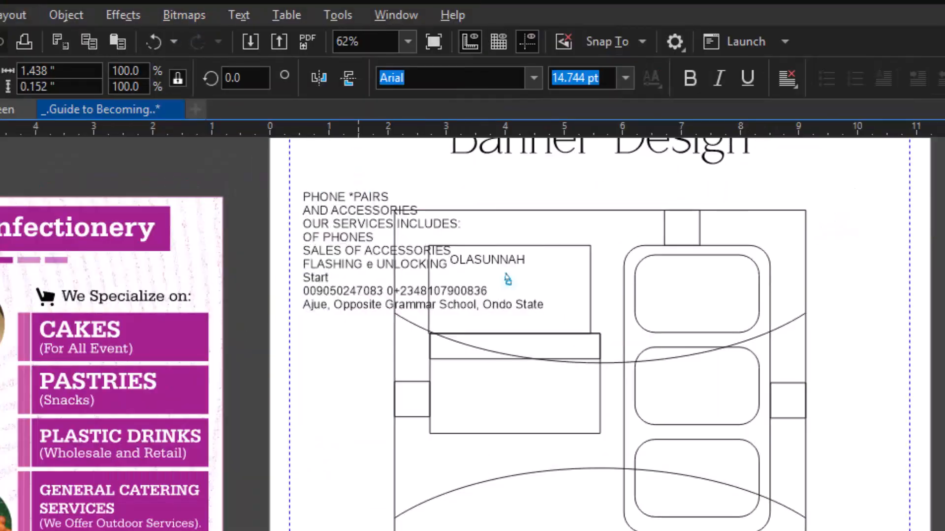
drag(506, 276, 497, 401)
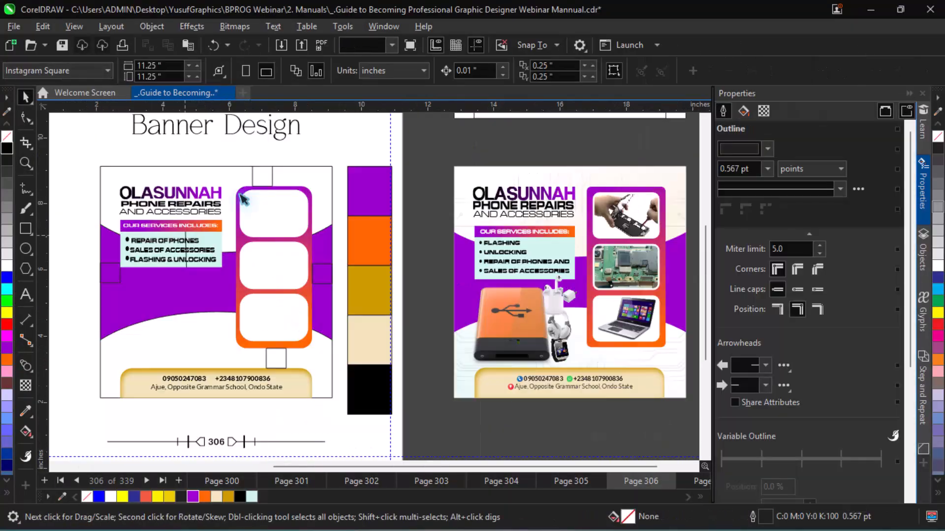
key(ctrl+i)
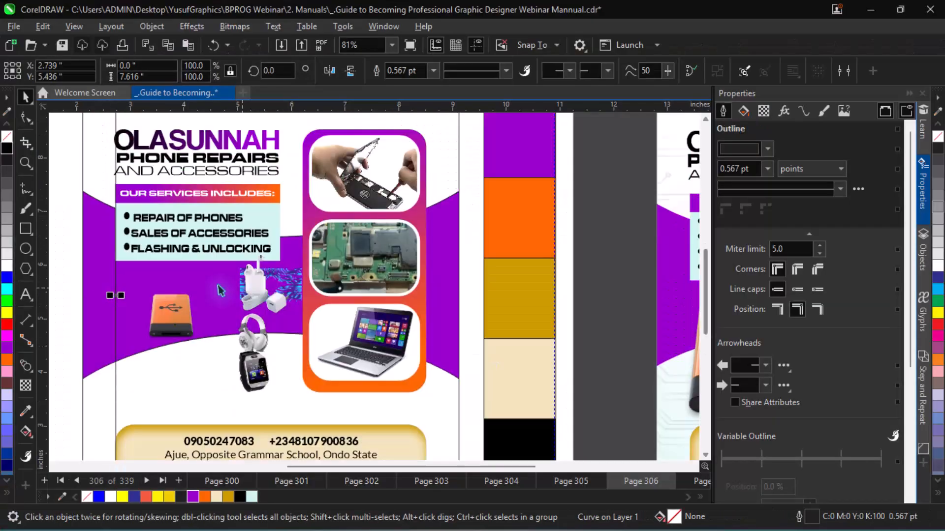
click(185, 379)
drag(104, 459, 103, 530)
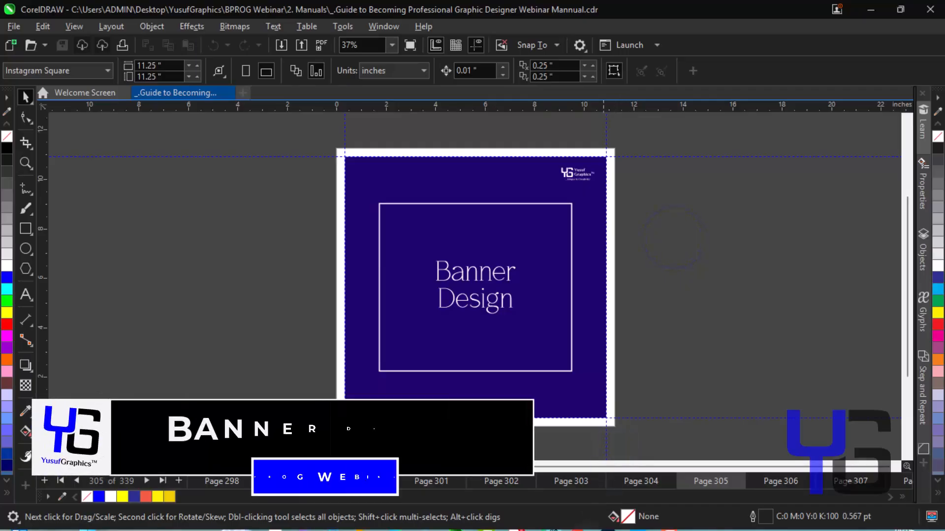
key(Page_Down)
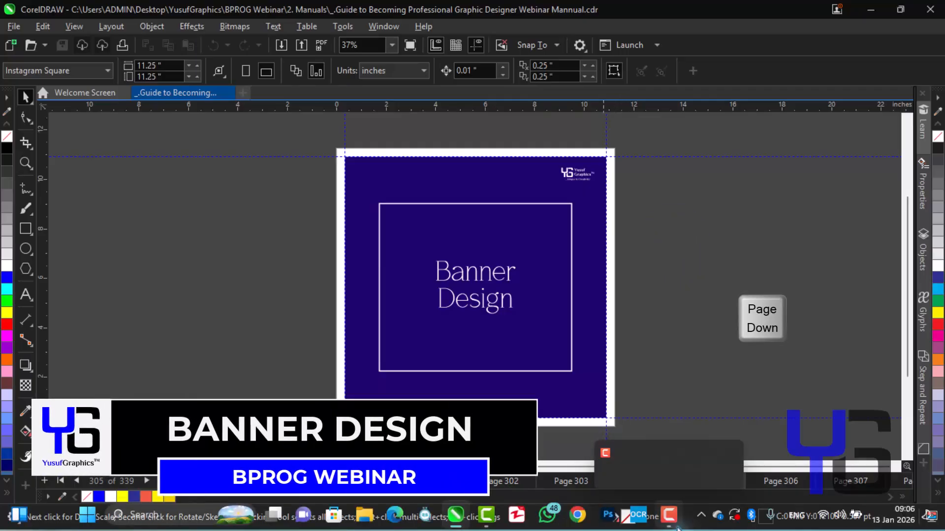
mouse_move(674, 474)
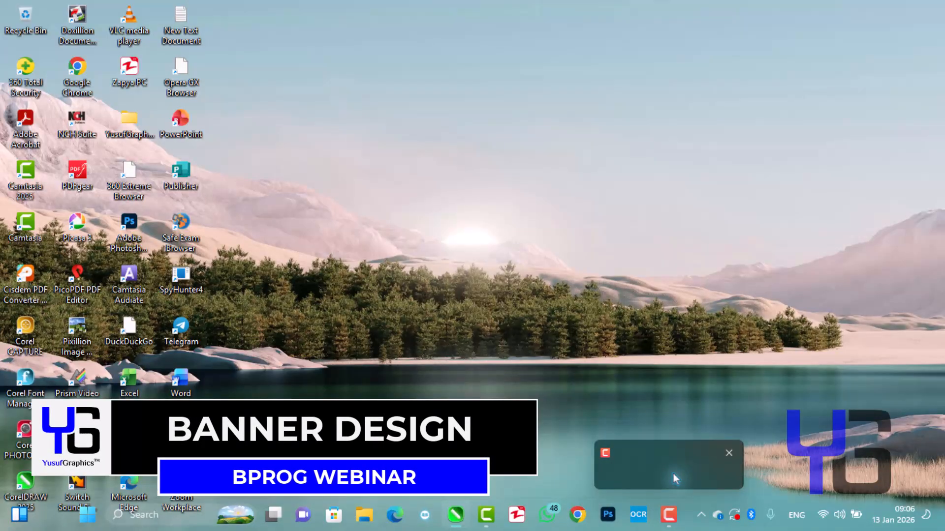
click(674, 476)
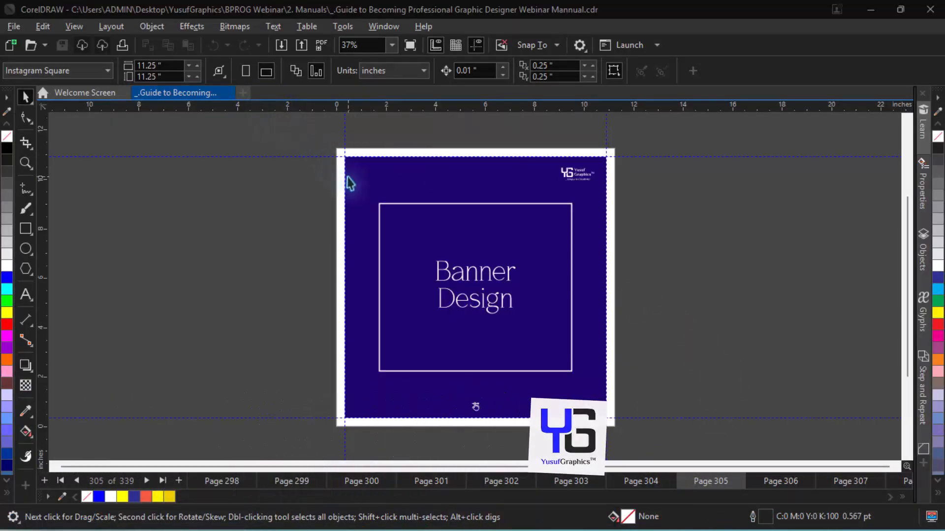
Step: Go to page 306 and move the finished Olasunnah phone repairs banner off the page into the empty space to its right
key(Page_Down)
click(293, 219)
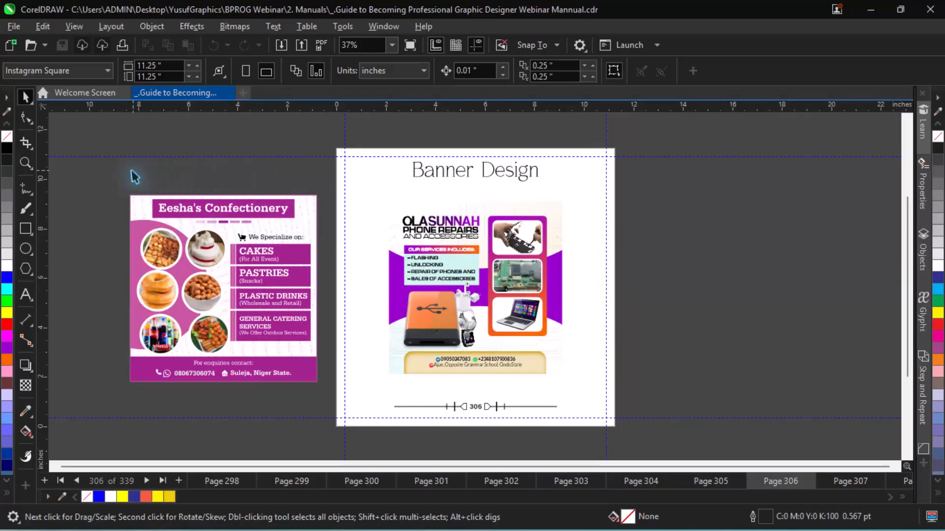
mouse_move(592, 400)
mouse_down()
mouse_move(629, 414)
mouse_move(603, 394)
mouse_up()
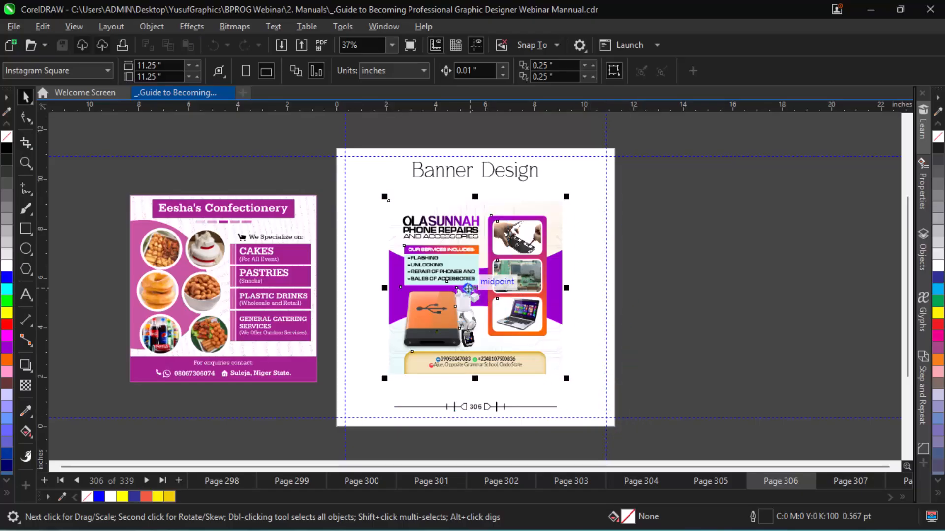
drag(468, 289, 735, 303)
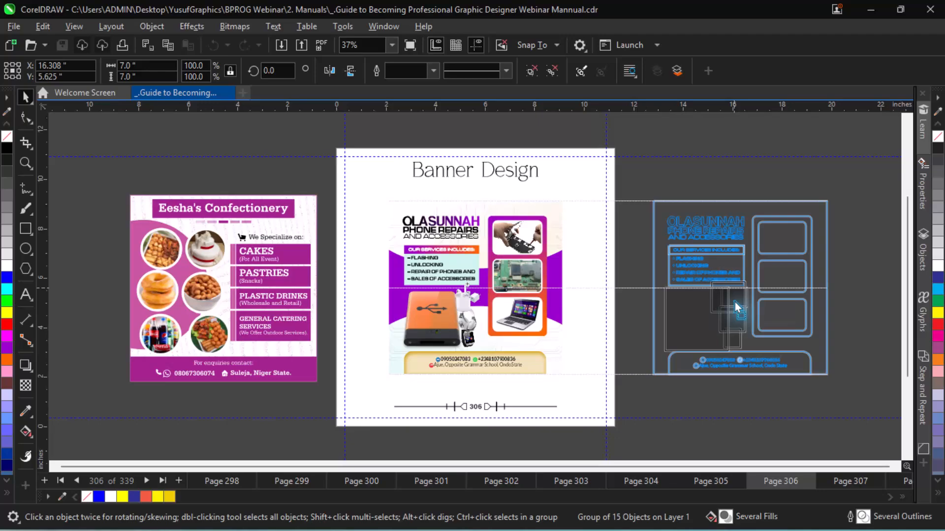
drag(734, 302, 734, 302)
Step: Draw a 7 by 7 inch square and centre it on the page
key(F6)
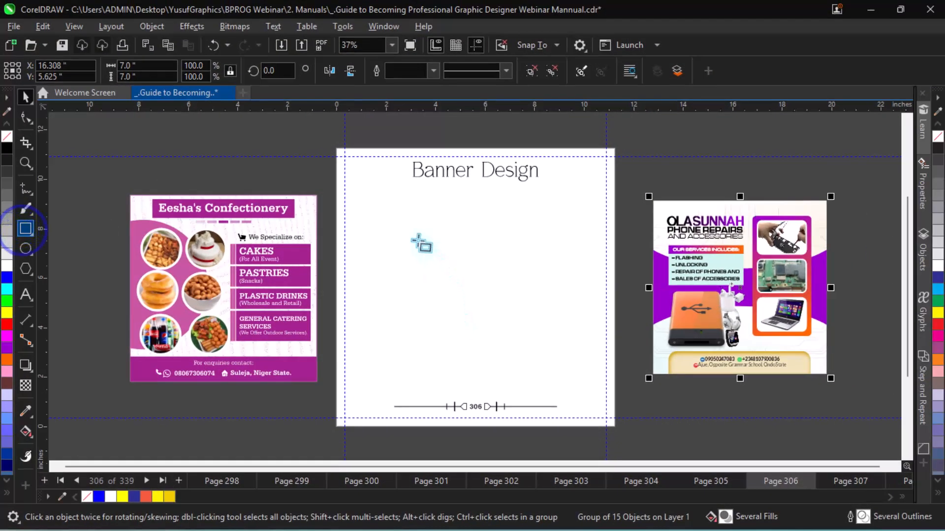
drag(369, 201, 536, 350)
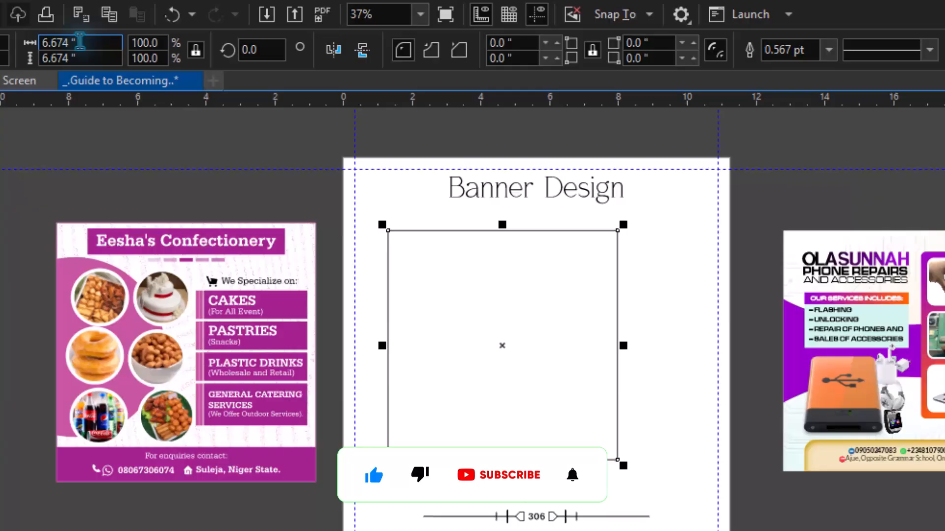
drag(131, 61, 79, 61)
text(7)
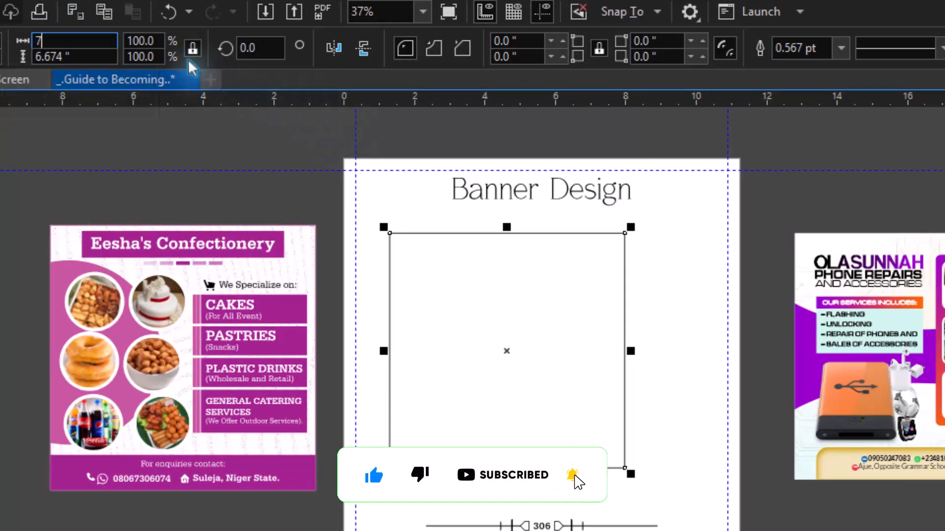
key(Return)
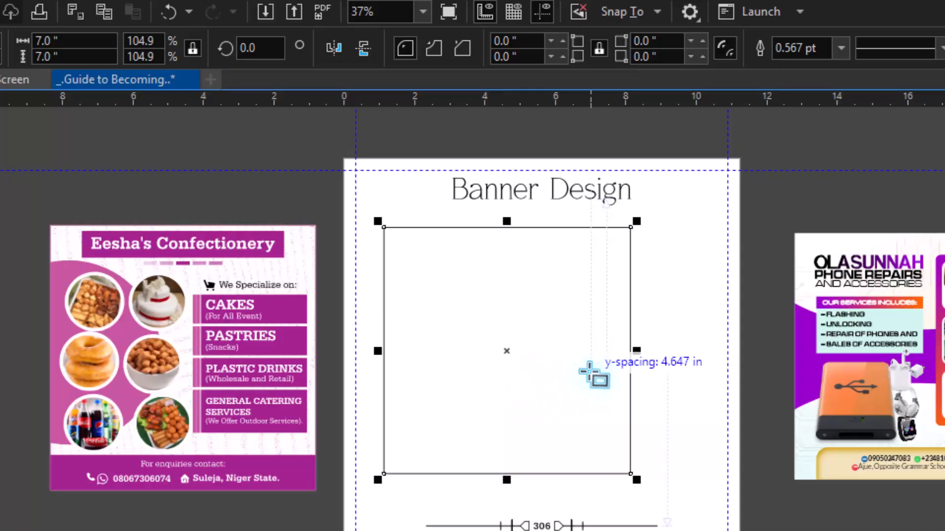
key(p)
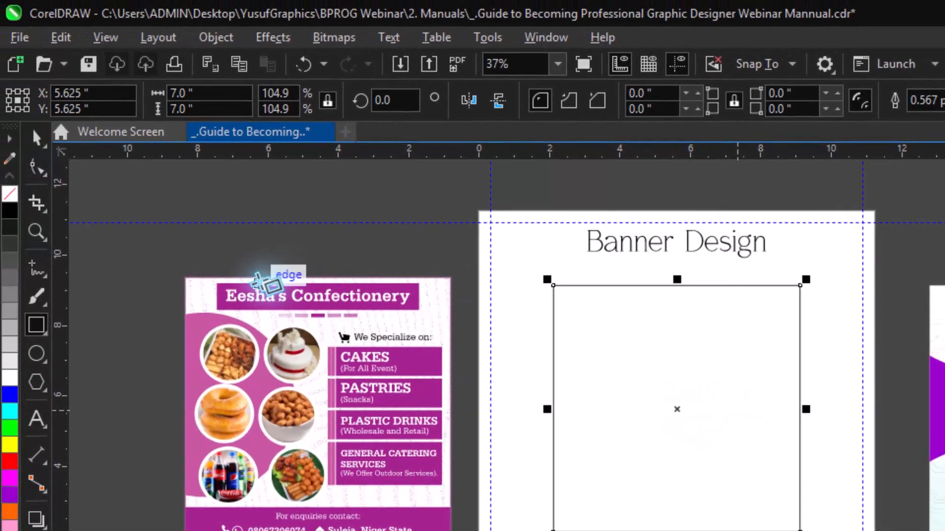
Step: Convert the square into an empty PowerClip frame and open its contents for editing
click(35, 137)
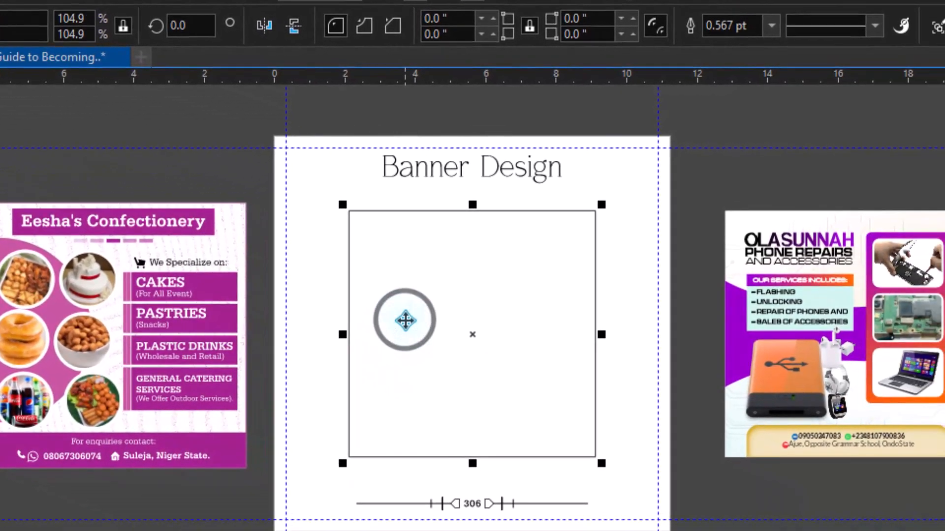
right_click(637, 401)
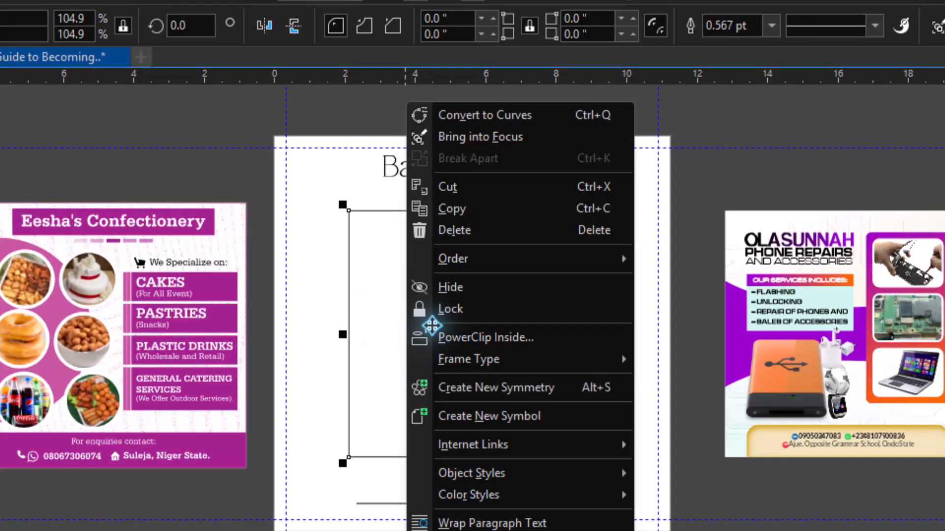
mouse_move(521, 364)
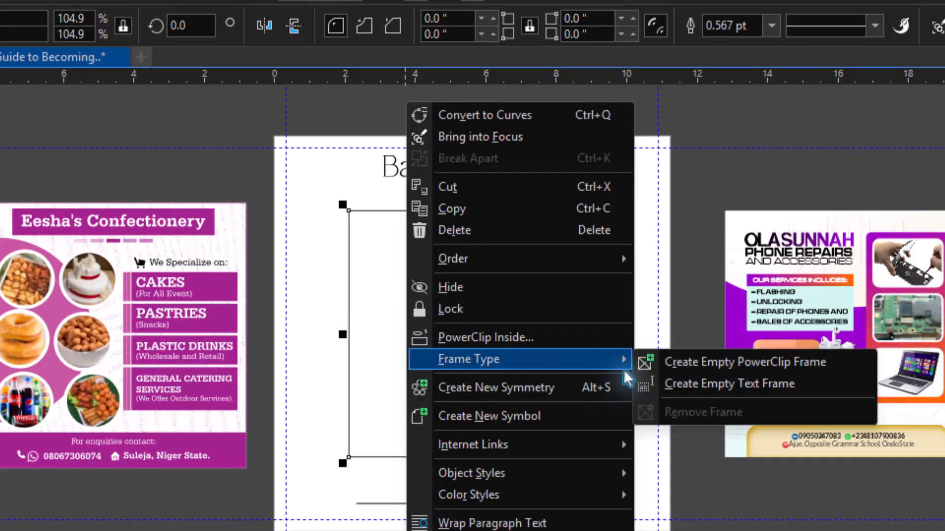
click(714, 370)
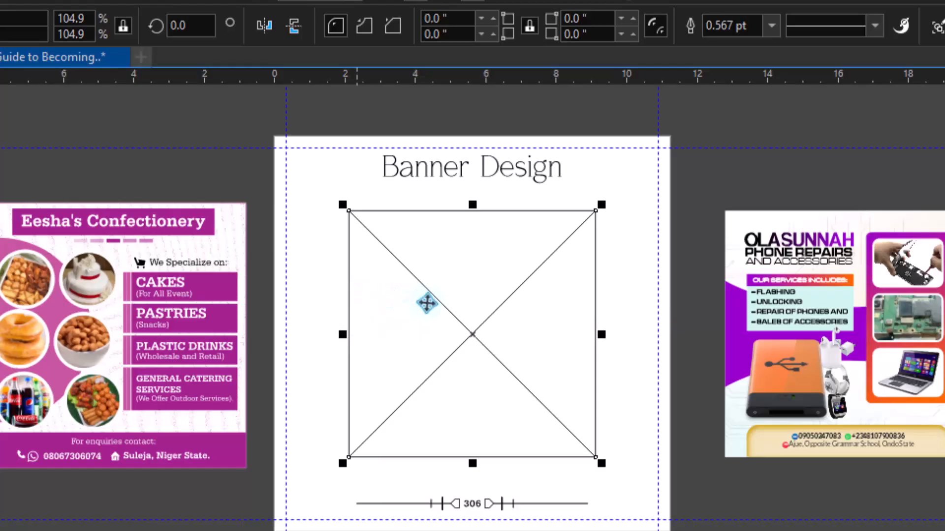
right_click(426, 302)
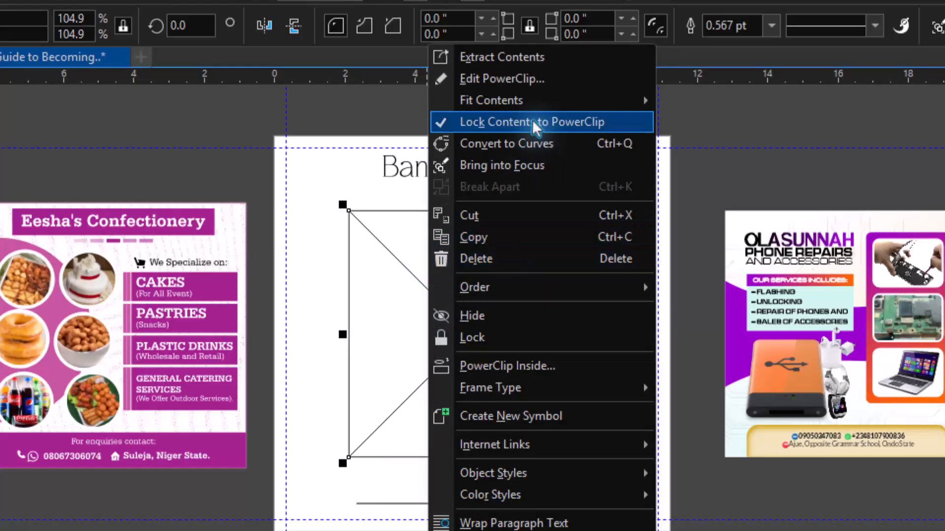
click(506, 80)
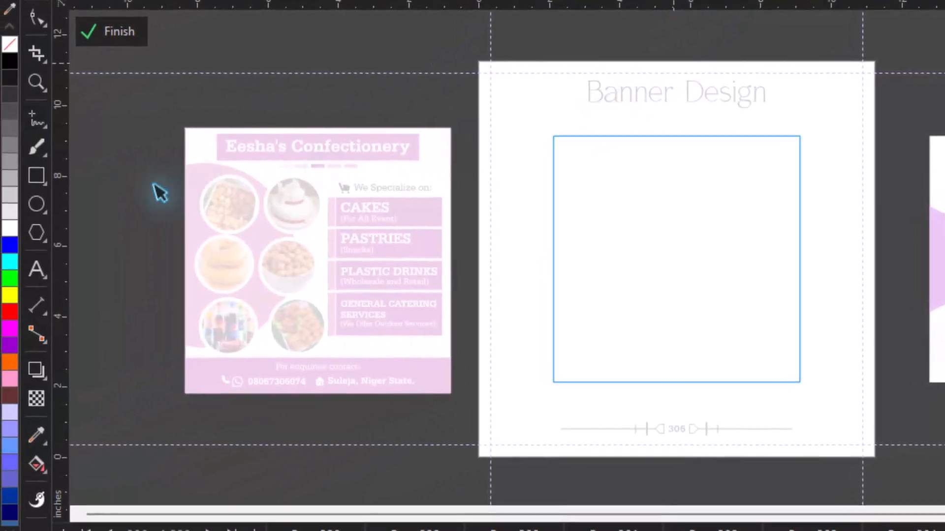
Step: Draw a wide ellipse about 8.8 by 4.3 inches across the upper part of the PowerClip frame
key(F7)
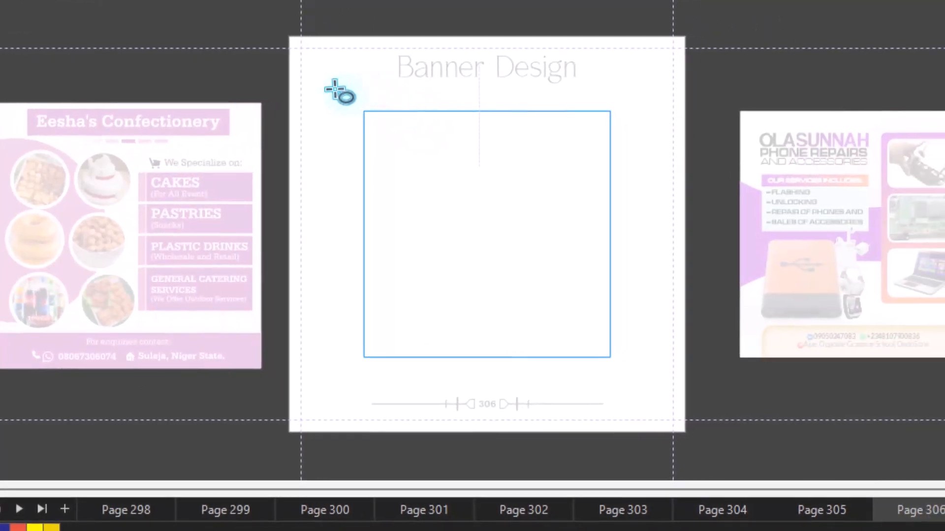
drag(523, 114, 943, 360)
drag(753, 328, 646, 239)
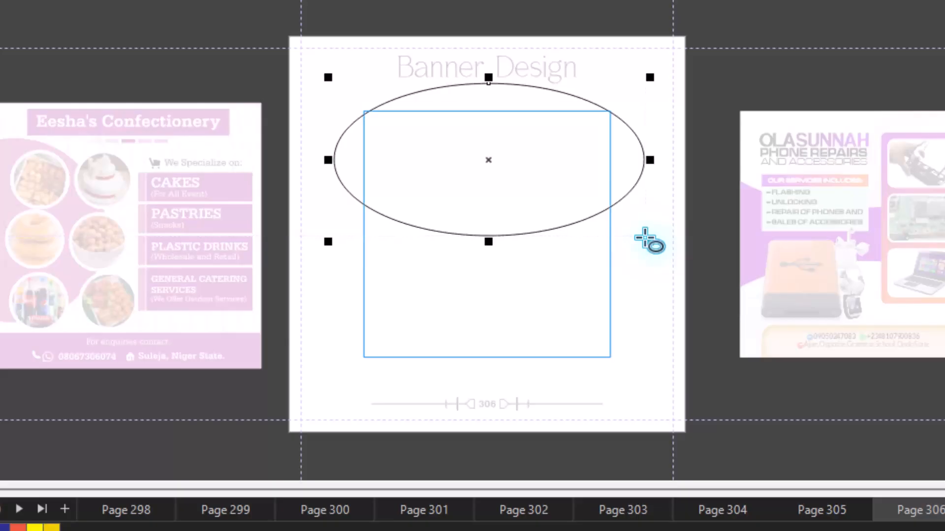
Step: Shift the ellipse slightly up and centre it horizontally on the page
drag(492, 160, 490, 148)
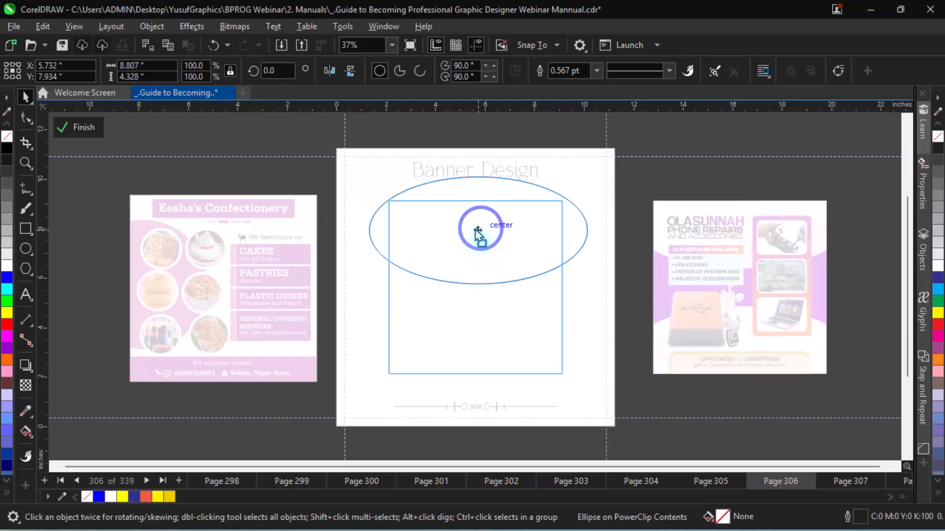
drag(475, 229, 475, 230)
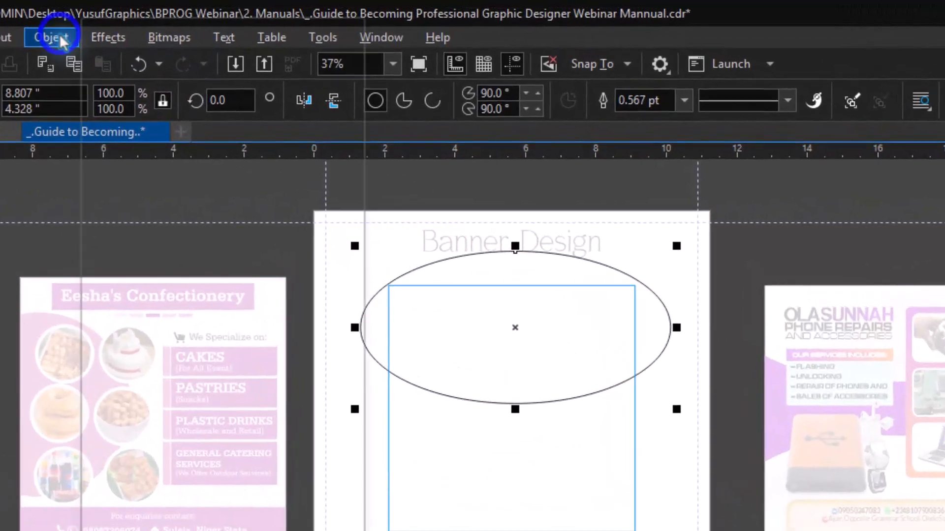
click(152, 26)
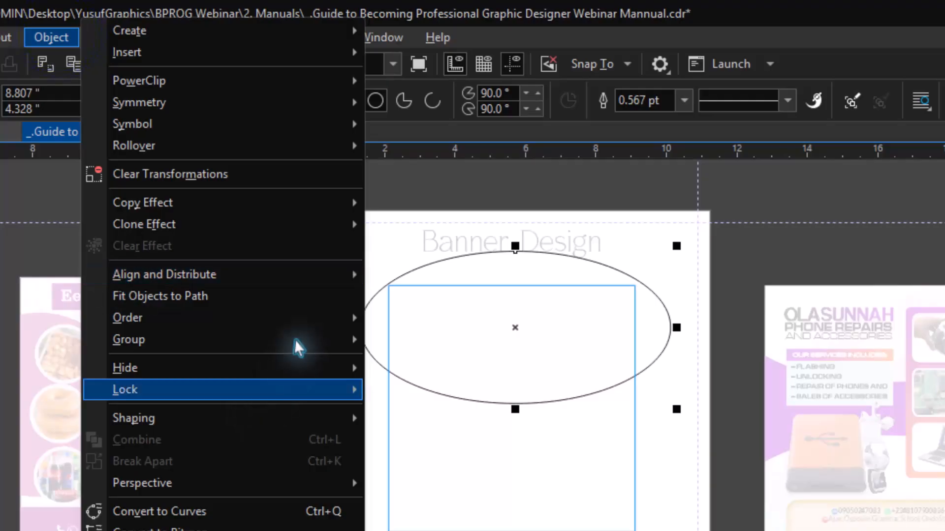
mouse_move(324, 276)
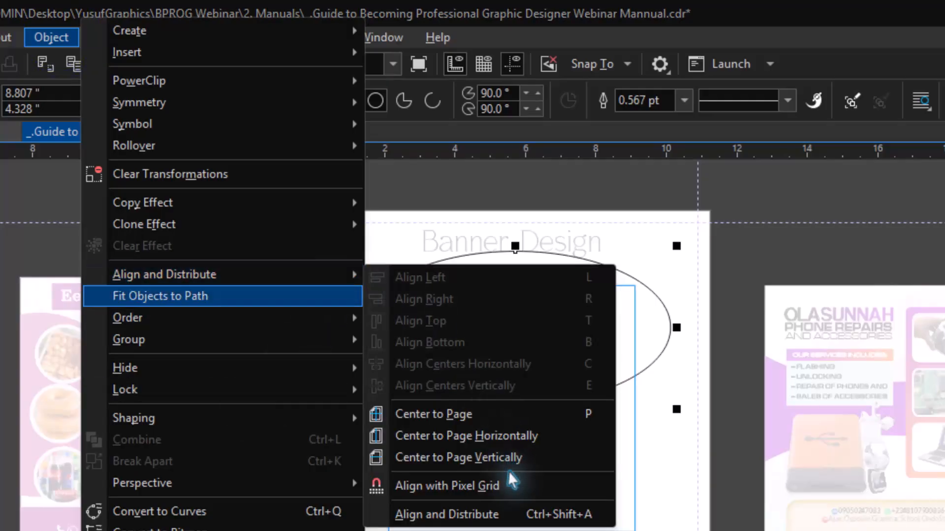
click(510, 439)
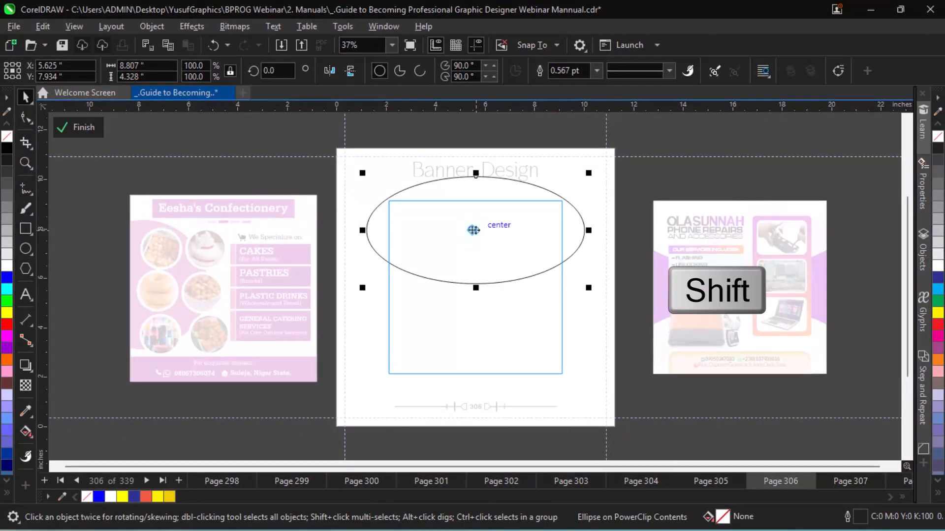
Step: Copy the ellipse straight down so the duplicate overlaps the frame's lower edge
drag(471, 250, 463, 383)
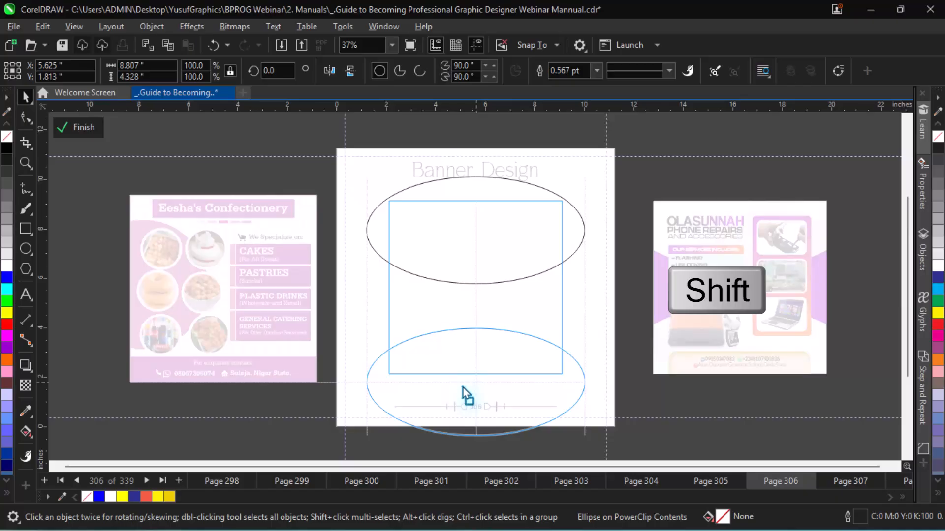
drag(463, 388, 462, 388)
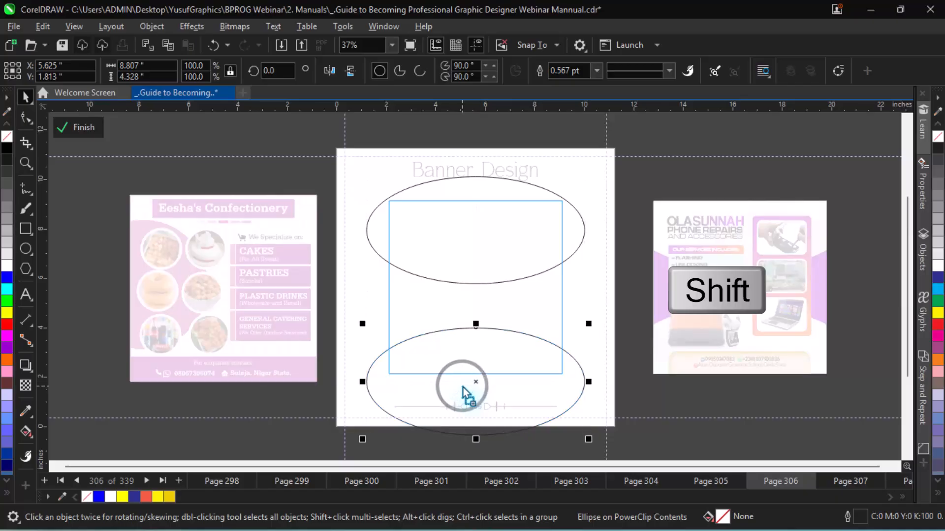
Step: Group the two ellipses and centre the group on the page
shift+click(538, 252)
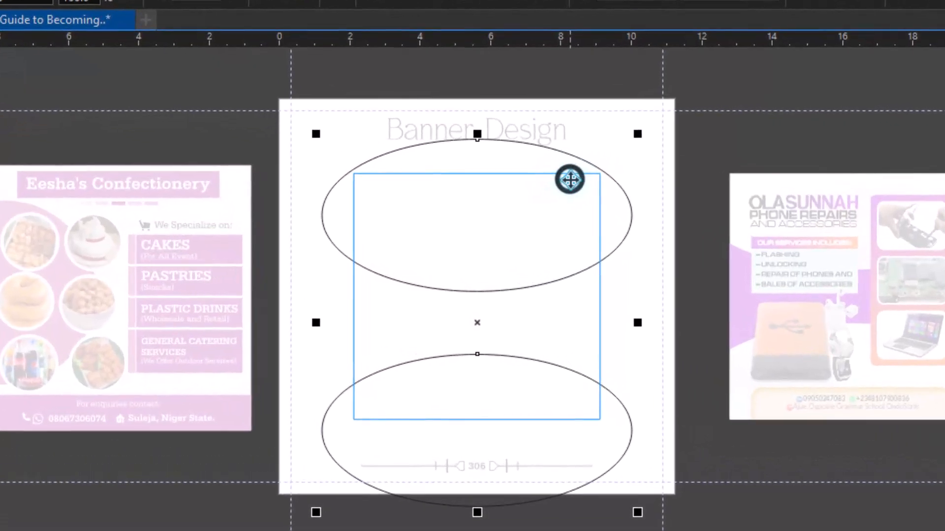
right_click(535, 203)
key(ctrl+g)
click(653, 201)
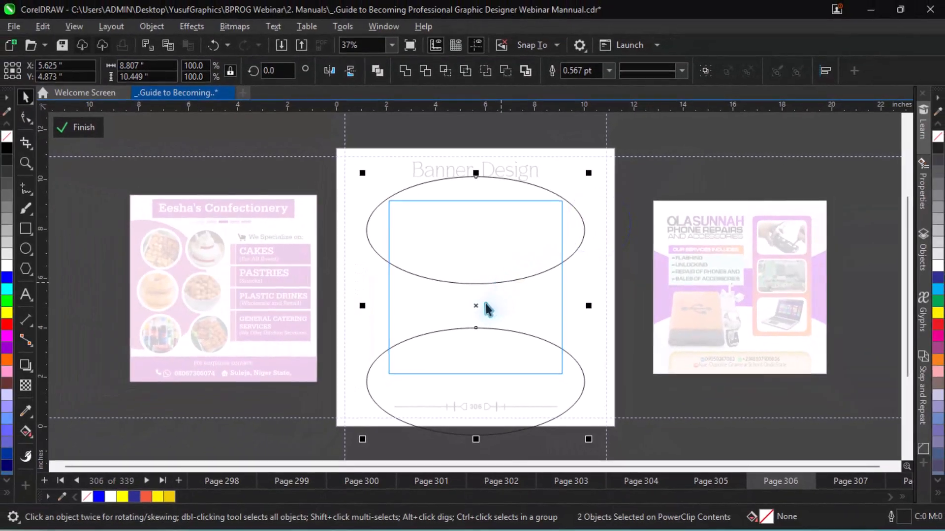
key(p)
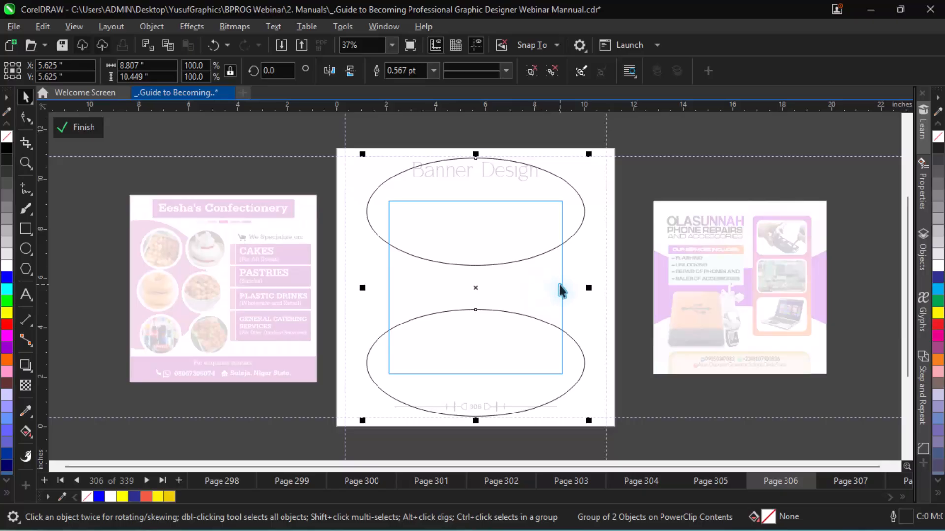
Step: Draw a rectangle about 9.8 by 6.4 inches across both ellipses, starting level with the frame's upper edge
key(F6)
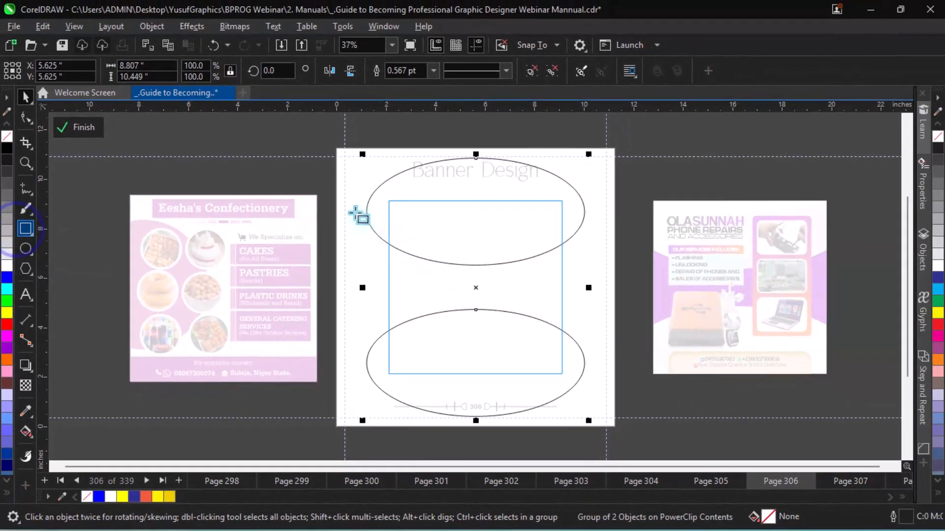
drag(394, 190, 696, 372)
mouse_move(623, 366)
mouse_down()
mouse_move(574, 364)
mouse_move(595, 359)
mouse_up()
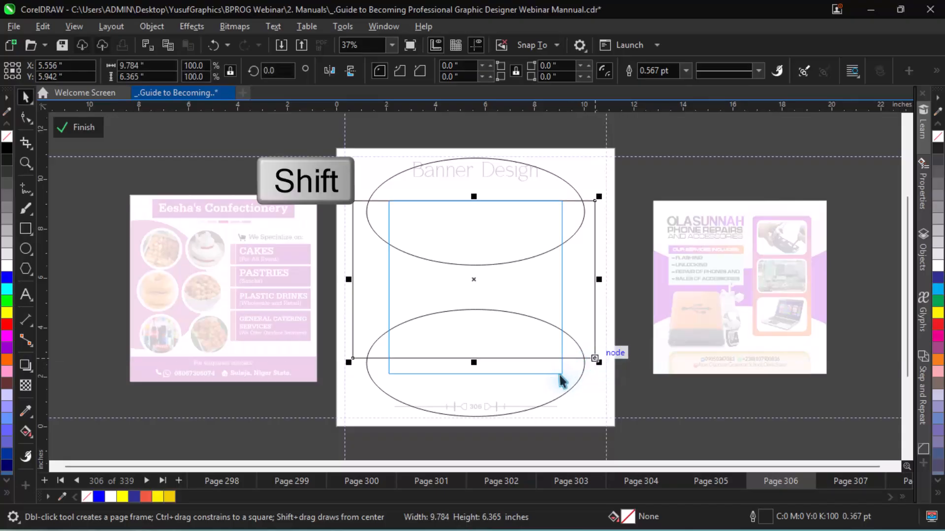
Step: Centre the rectangle and the ellipse group on the page
key(space)
key(c)
shift+click(546, 383)
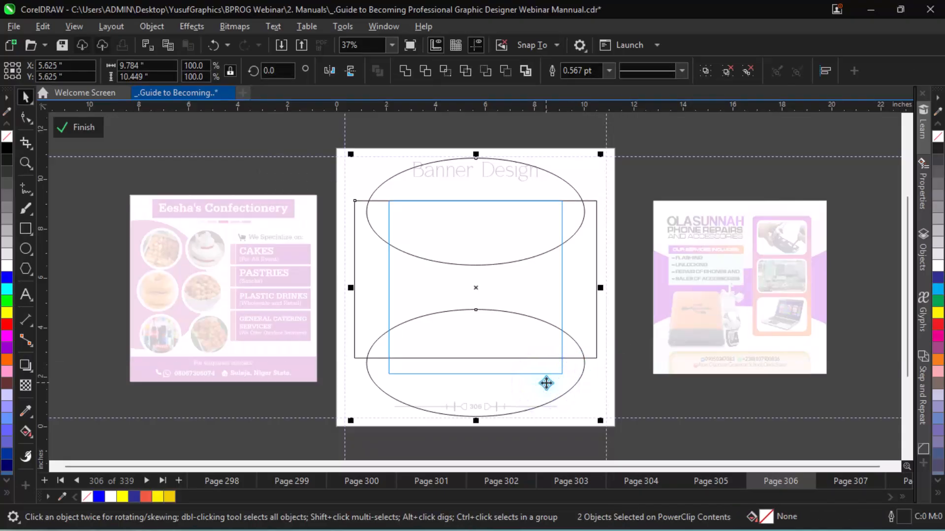
key(p)
click(586, 340)
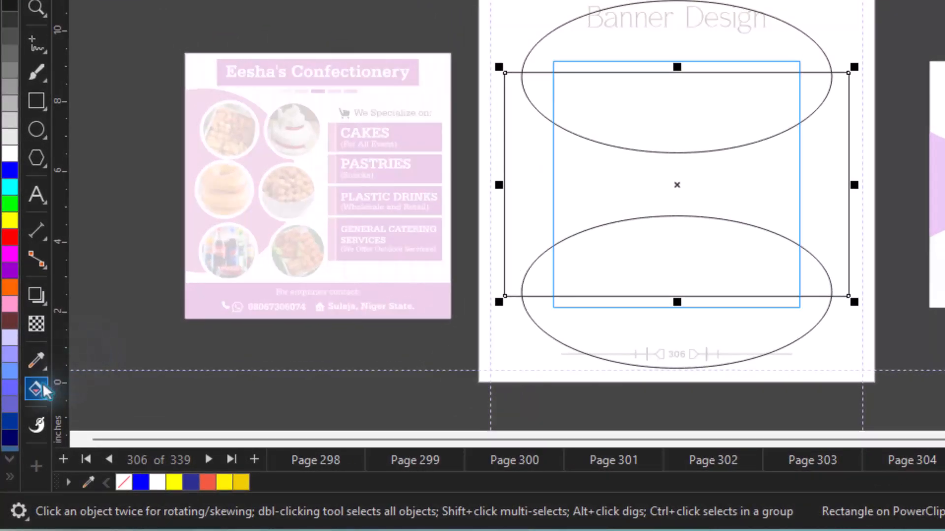
Step: Create a separate shape from the band between the two ellipses with Smart Fill and remove its fill colour
click(39, 394)
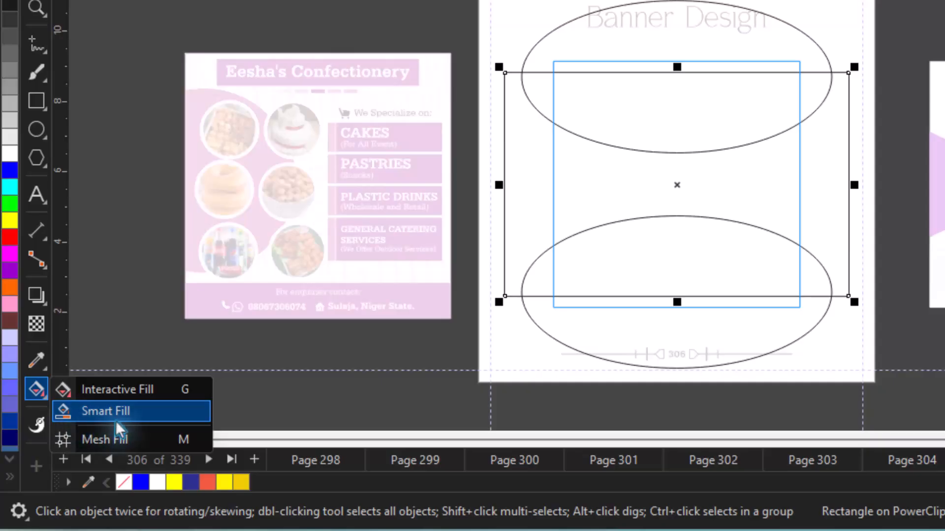
click(133, 411)
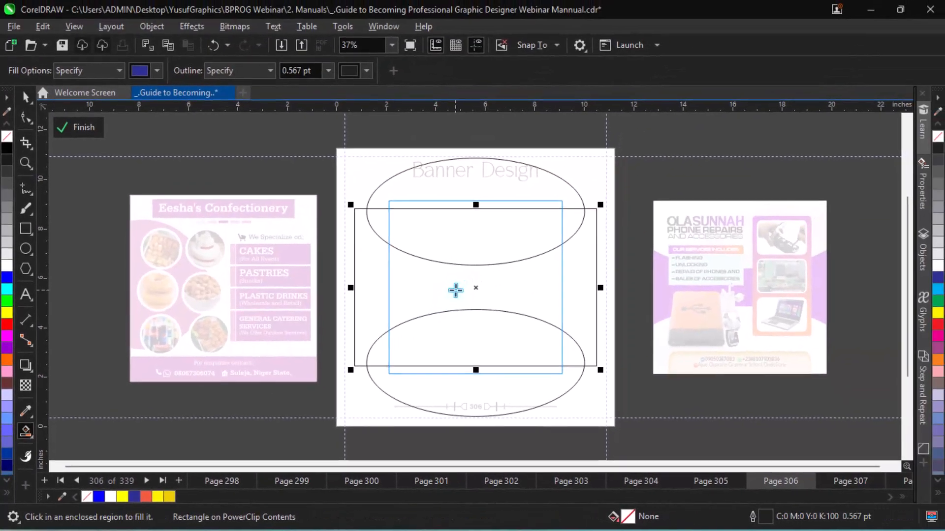
click(451, 290)
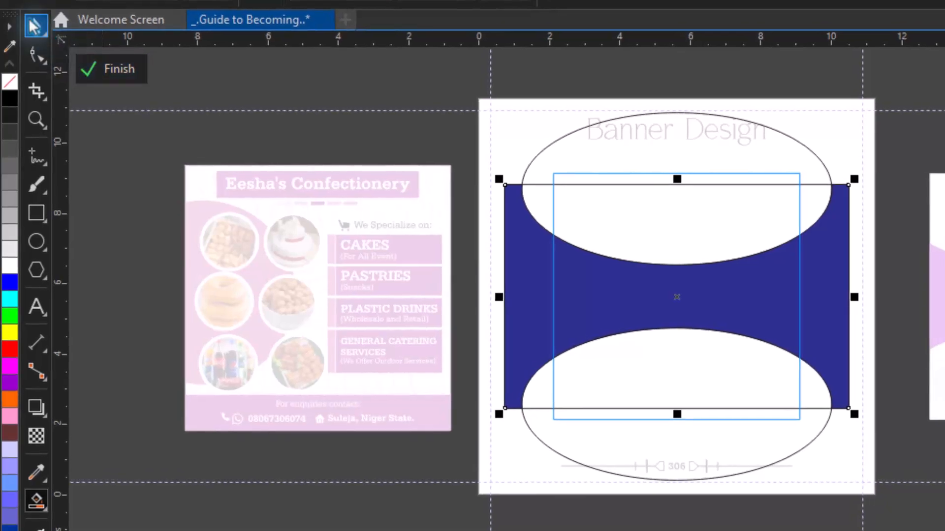
click(22, 96)
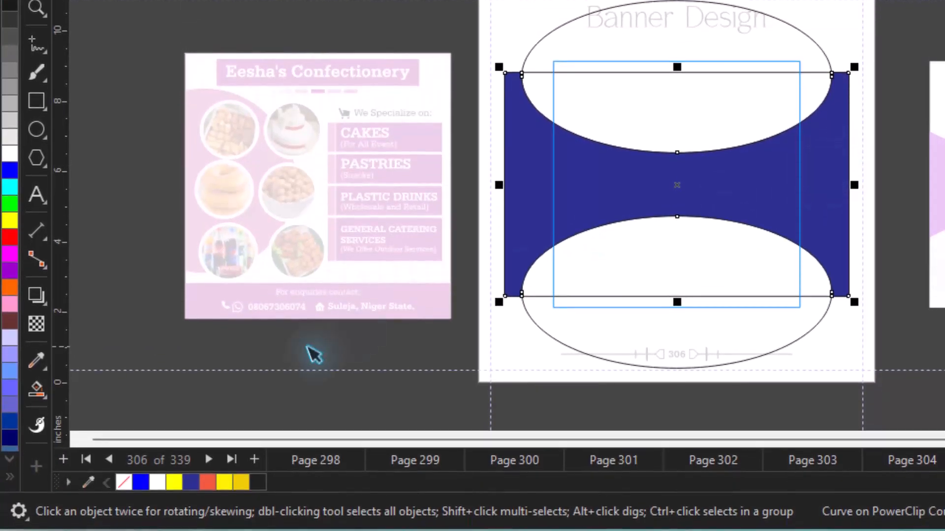
click(124, 486)
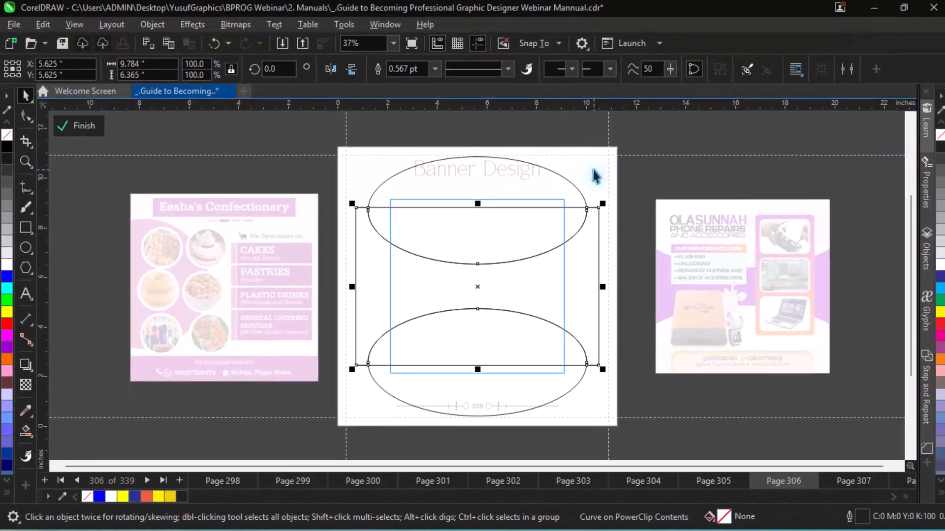
Step: Hide the ellipse group and the wide rectangle, and finish editing the PowerClip contents
click(551, 188)
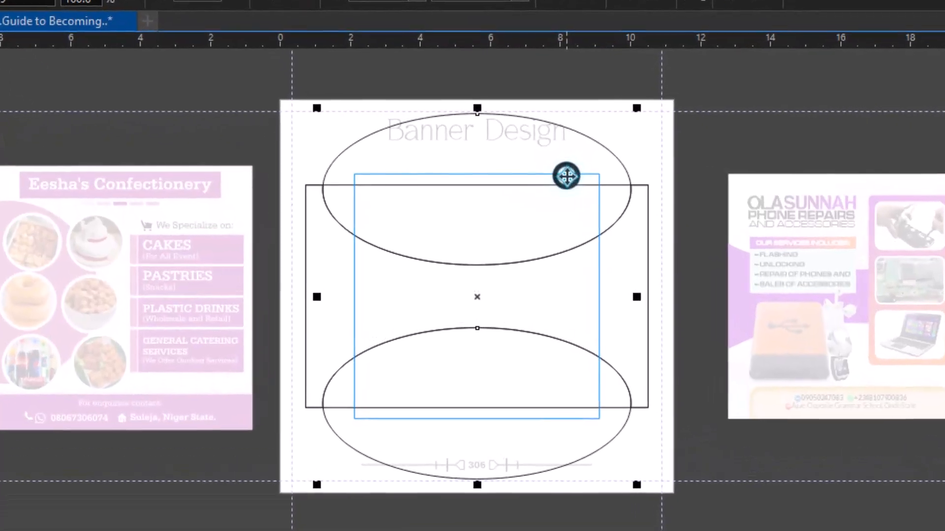
right_click(540, 202)
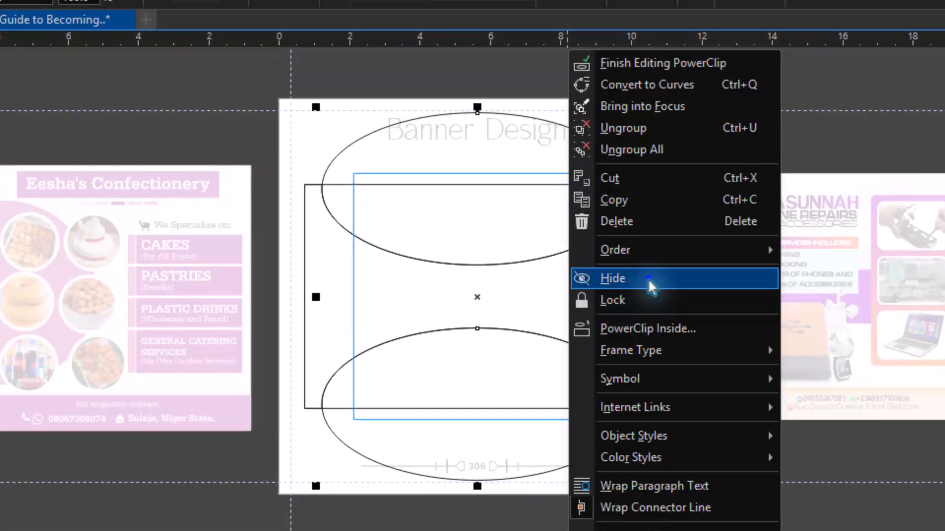
click(648, 279)
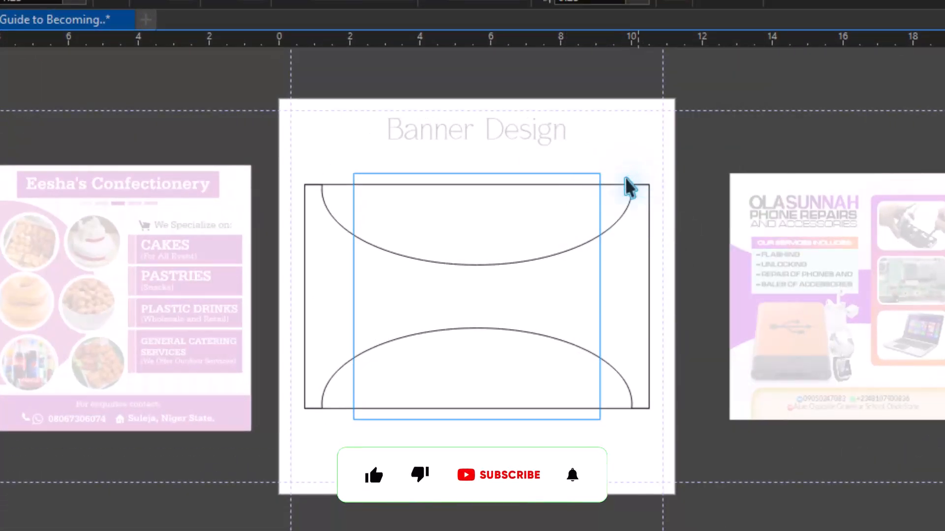
right_click(590, 188)
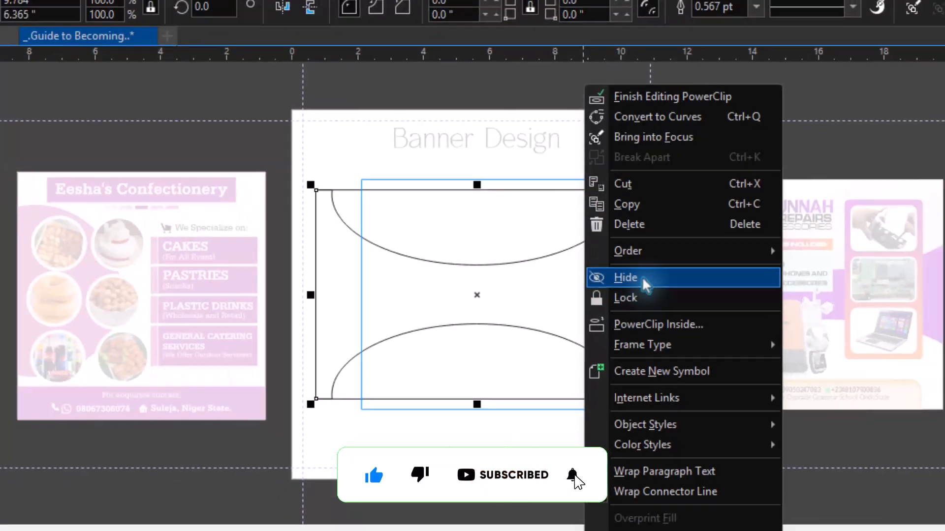
click(640, 278)
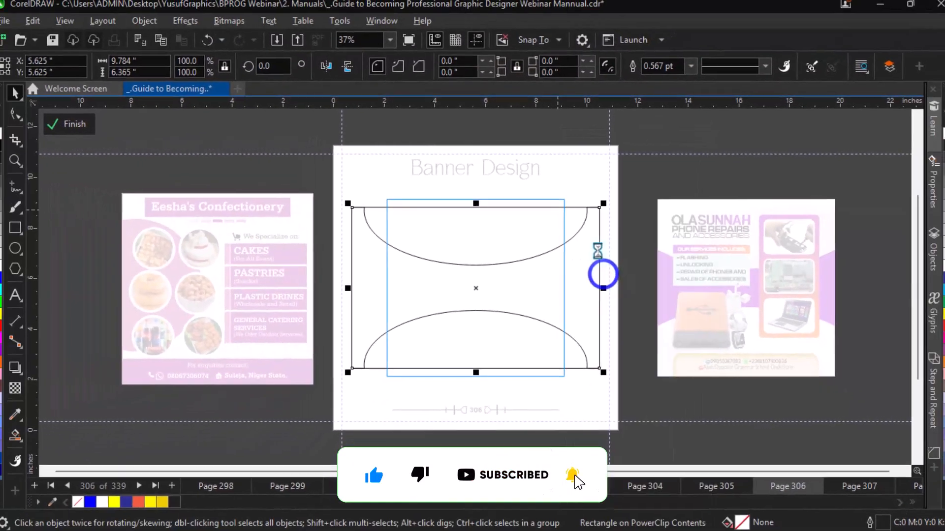
ctrl+click(570, 192)
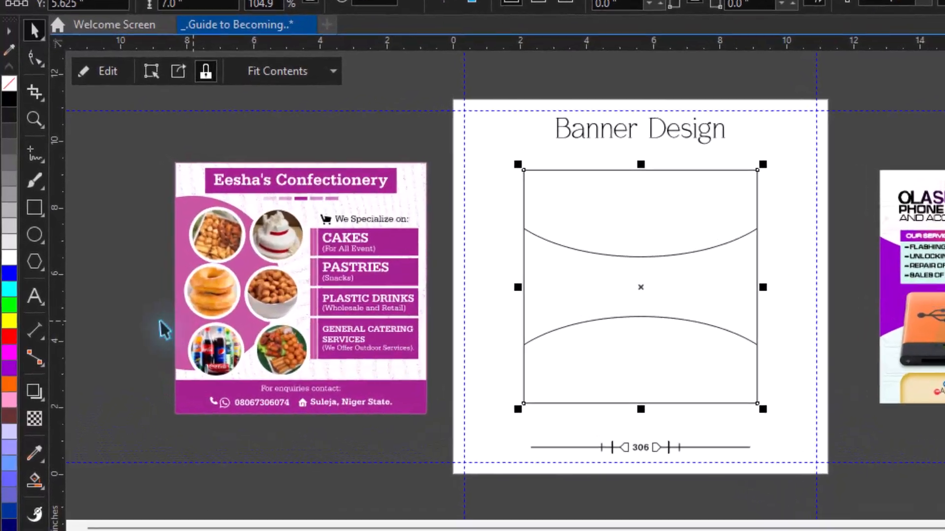
Step: Draw a tall rectangle in the right half of the frame and widen it to about 2.5 by 4.9 inches
key(F6)
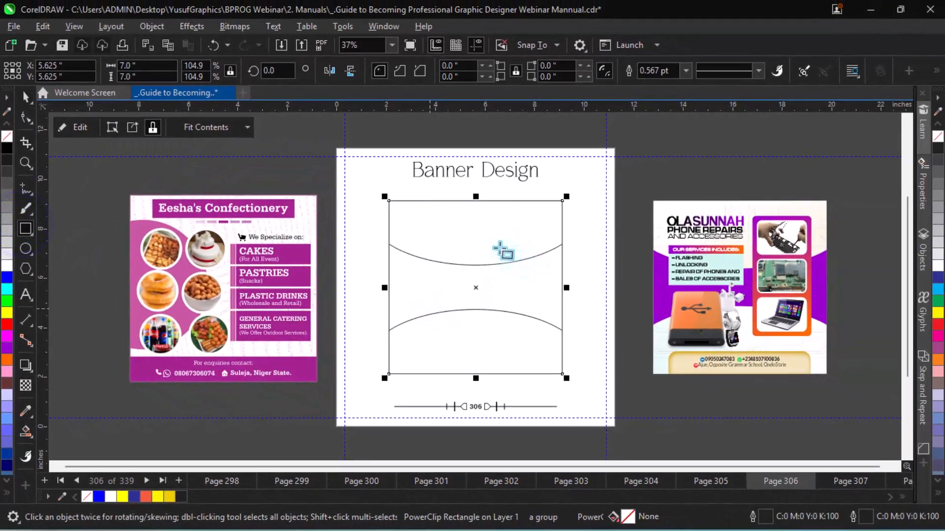
mouse_move(497, 221)
mouse_down()
mouse_move(542, 291)
mouse_move(550, 352)
mouse_move(550, 341)
mouse_up()
key(space)
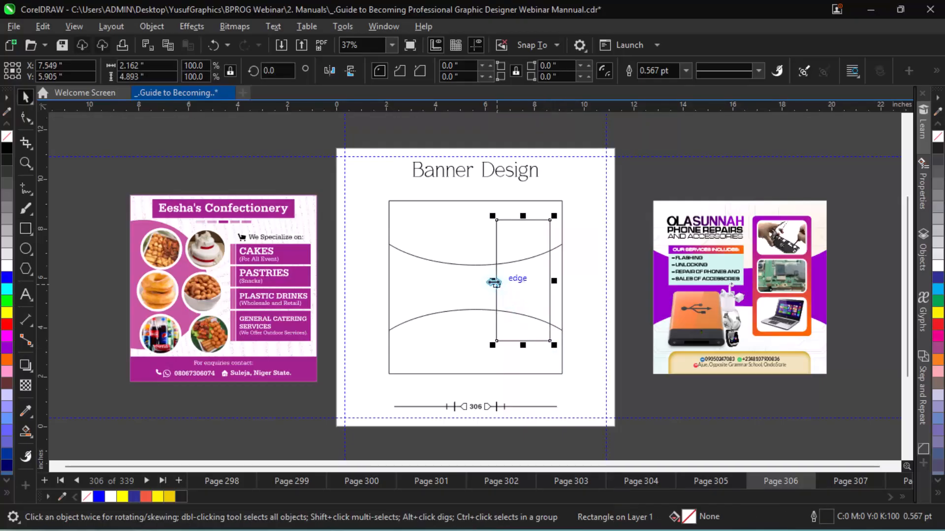
drag(492, 281, 483, 272)
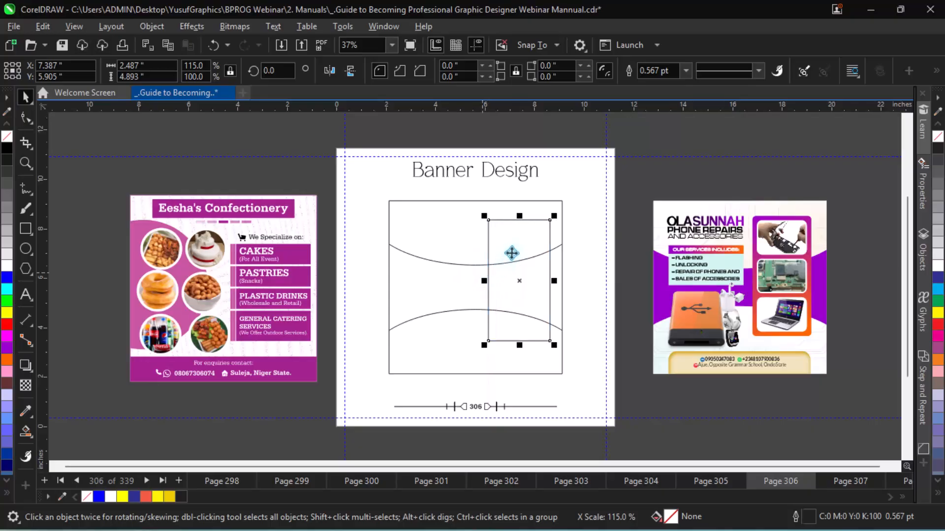
click(518, 216)
key(F6)
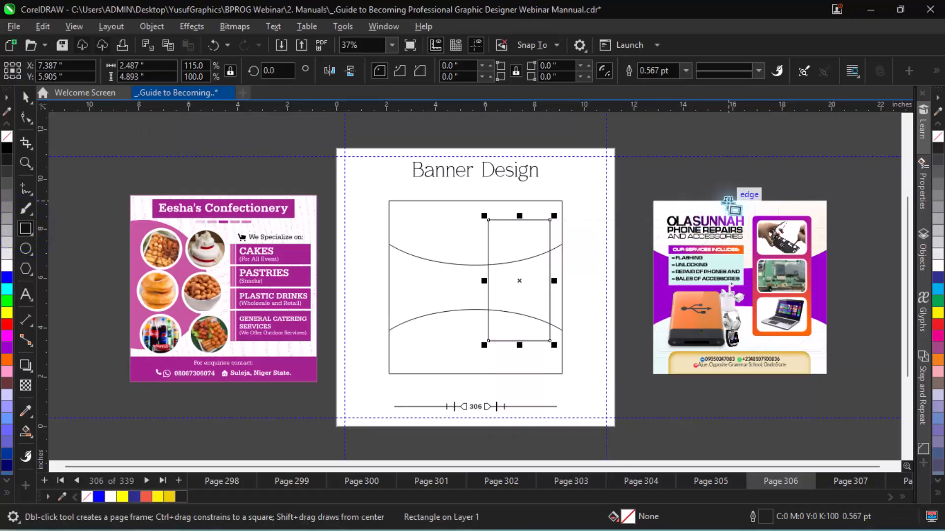
drag(720, 201, 733, 213)
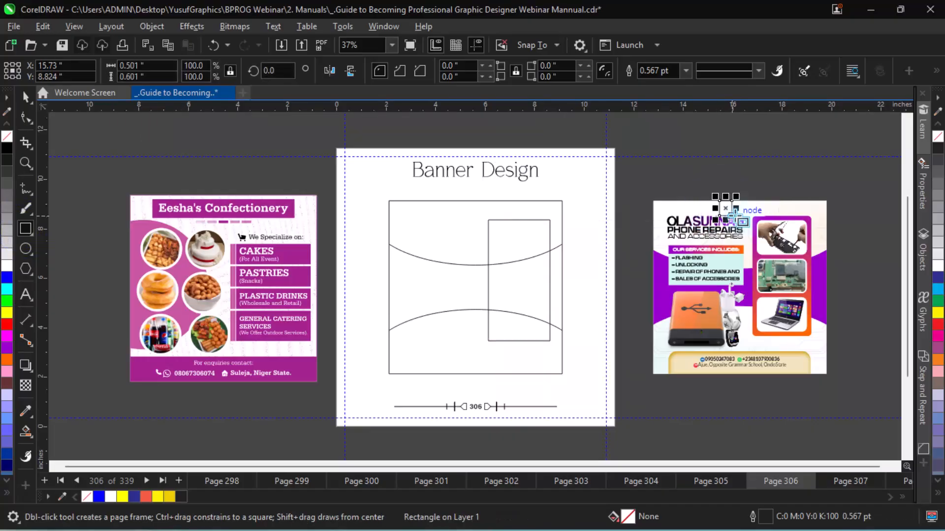
key(space)
drag(464, 215, 522, 341)
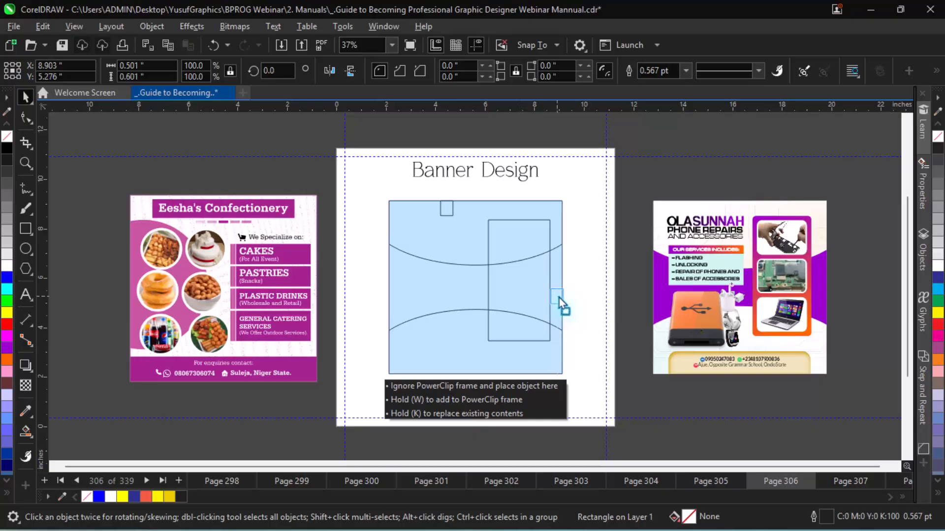
drag(559, 297, 557, 299)
key(ctrl+z)
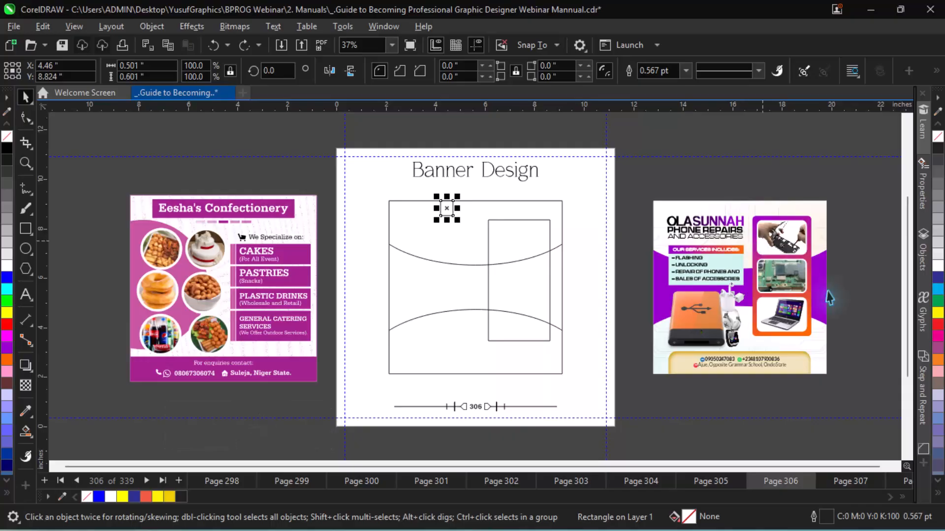
key(F6)
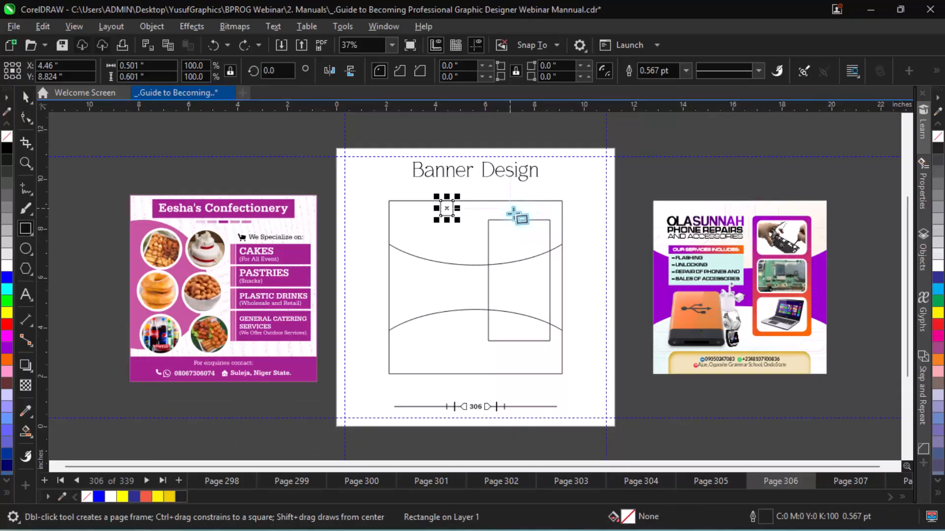
key(ctrl+z)
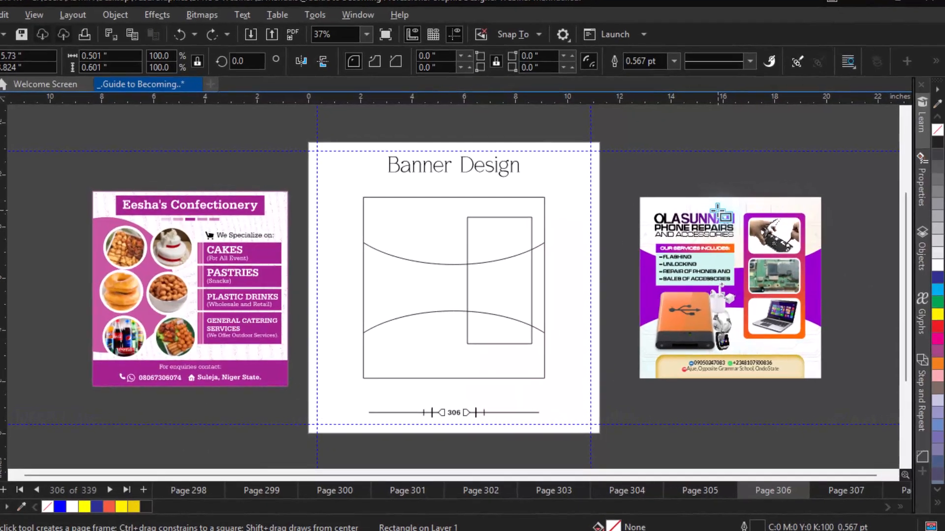
key(ctrl+z)
Step: Draw a square about 0.6 inch wide as a margin spacer and place copies against the frame's upper, left and right edges
drag(718, 200, 737, 213)
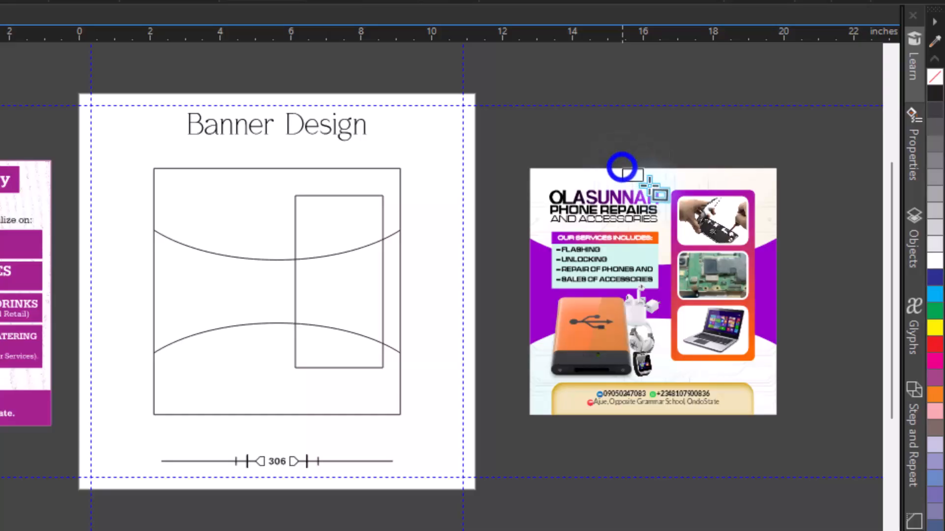
mouse_move(650, 186)
mouse_down()
mouse_move(661, 194)
mouse_move(656, 185)
mouse_move(294, 179)
mouse_up()
key(space)
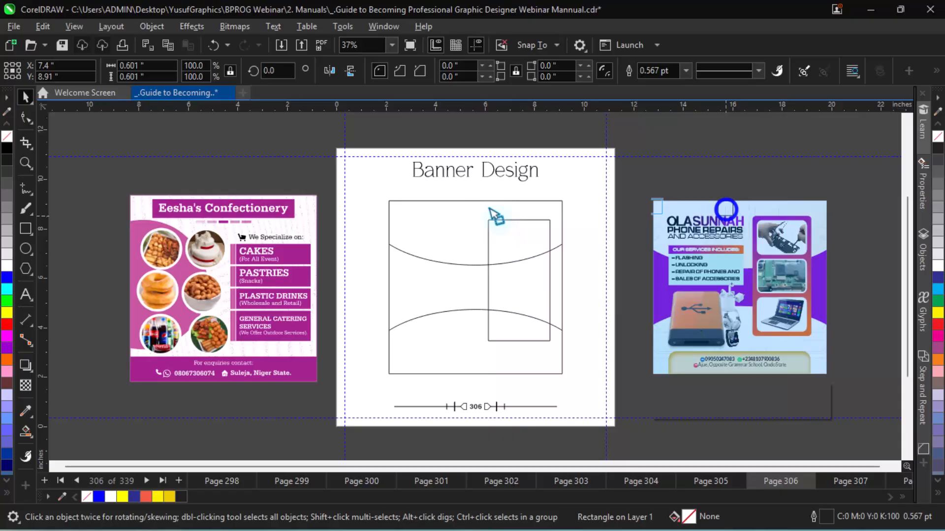
drag(490, 209, 395, 277)
drag(459, 317, 555, 274)
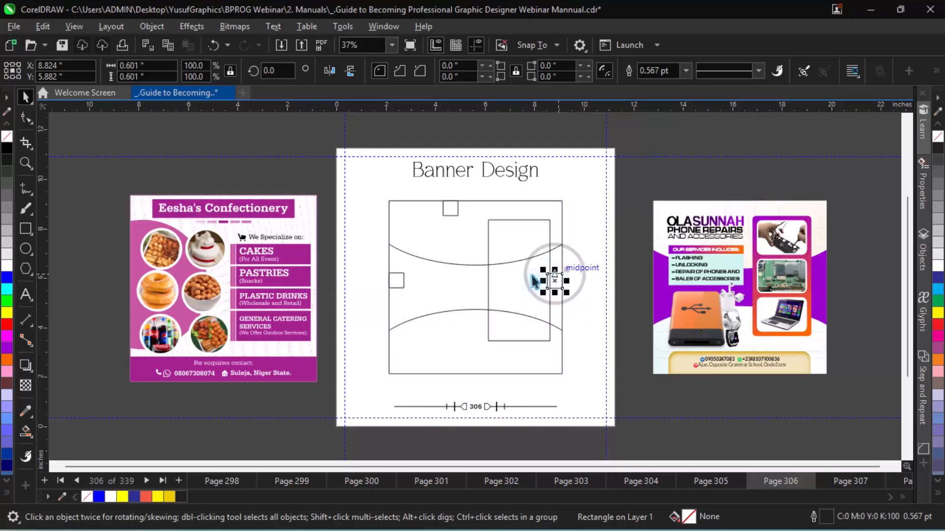
Step: Move the tall rectangle against the right spacer square and stretch its upper edge level with the upper square's base, about 4.95 inches high
click(512, 274)
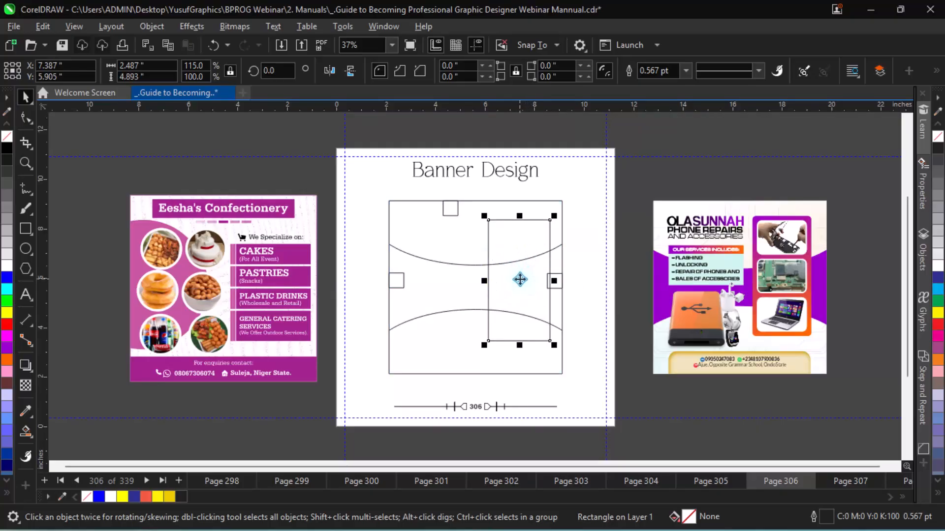
mouse_move(519, 276)
mouse_down()
mouse_move(527, 280)
mouse_move(518, 278)
mouse_up()
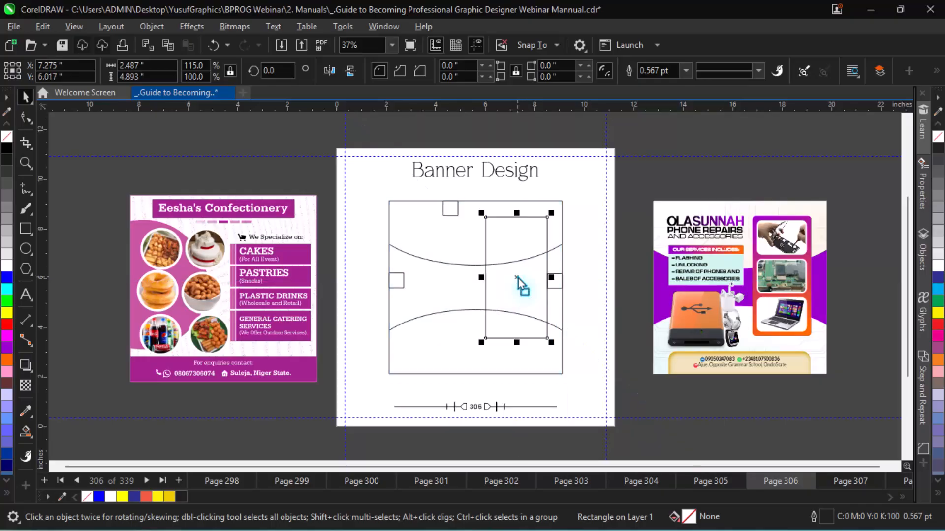
click(560, 278)
click(511, 237)
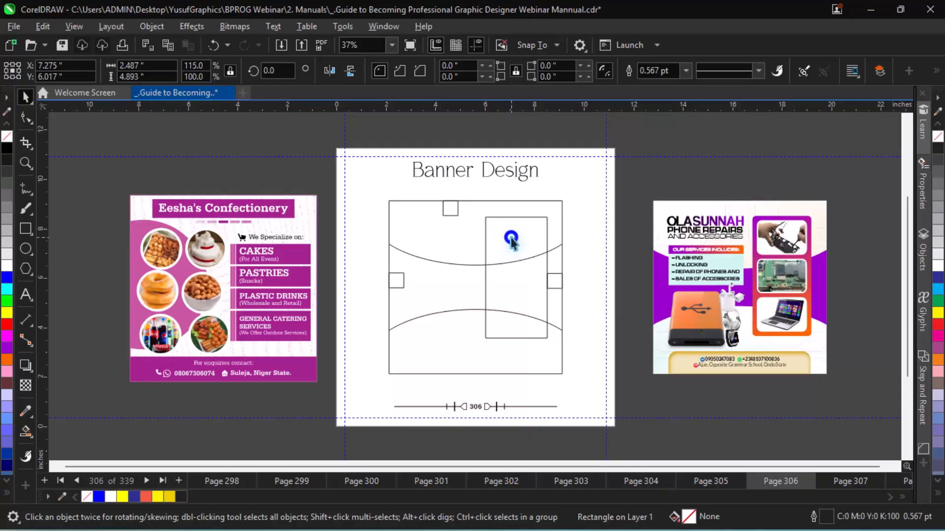
drag(516, 213, 447, 210)
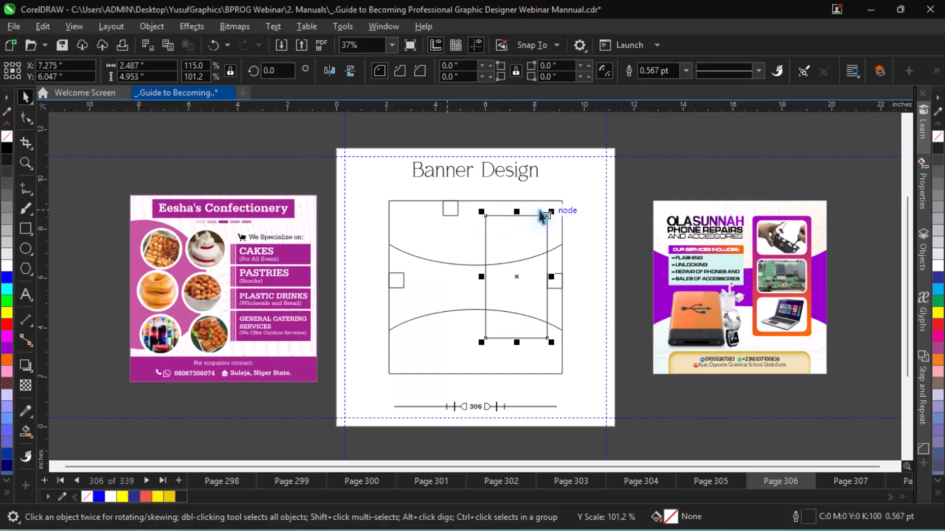
drag(515, 210, 450, 211)
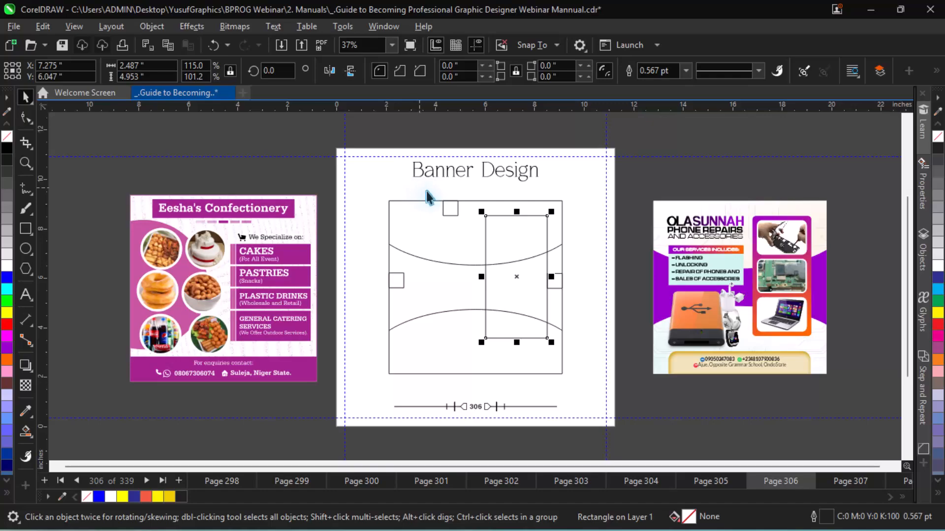
Step: Slide the upper spacer square along the frame's upper edge until it sits directly above the tall rectangle
key(z)
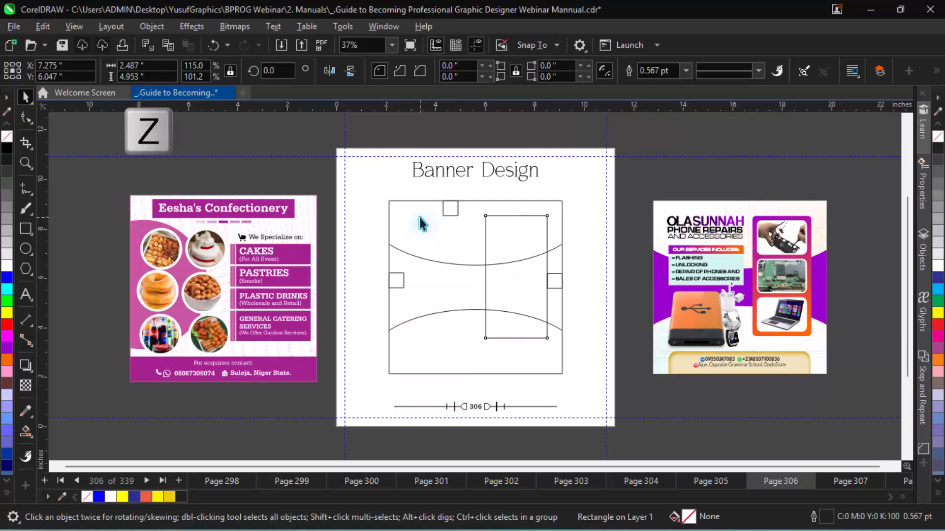
drag(323, 142, 624, 436)
key(space)
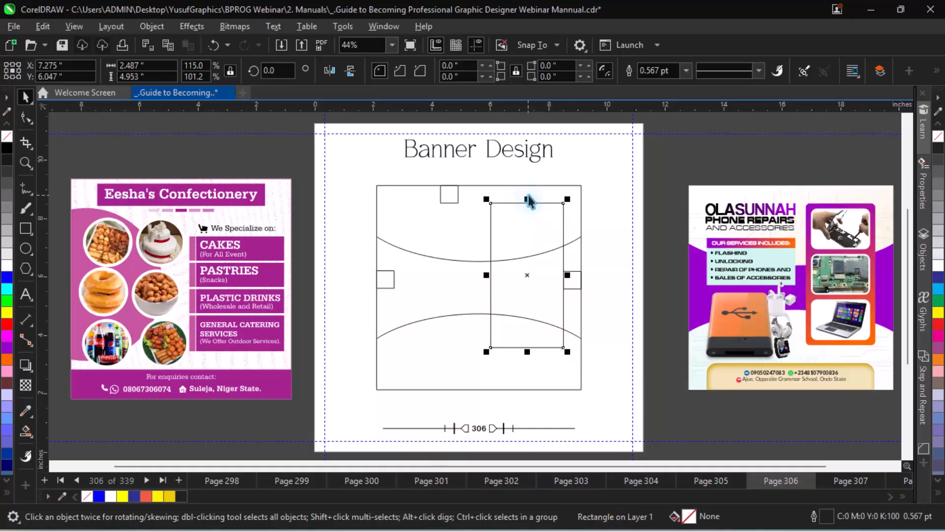
mouse_move(529, 201)
mouse_down()
mouse_move(453, 198)
mouse_move(447, 207)
mouse_move(530, 199)
mouse_move(522, 200)
mouse_up()
click(521, 219)
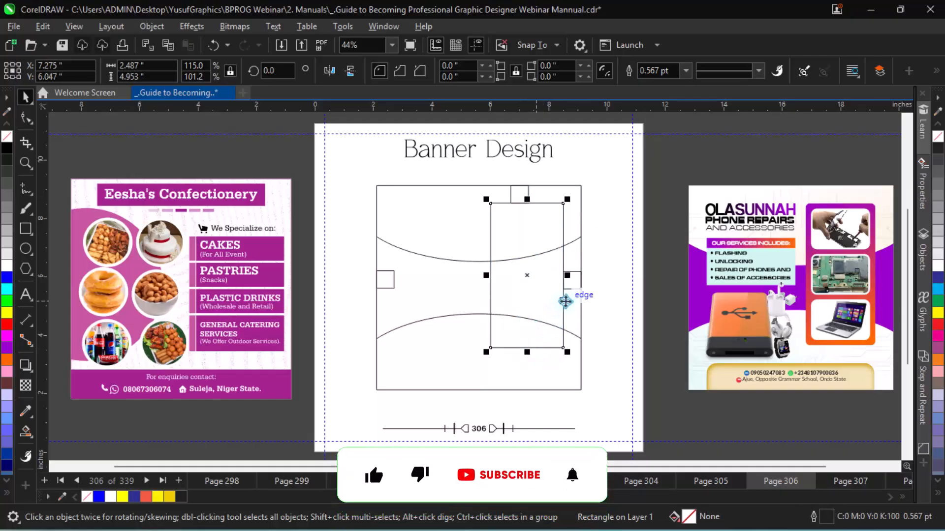
click(572, 280)
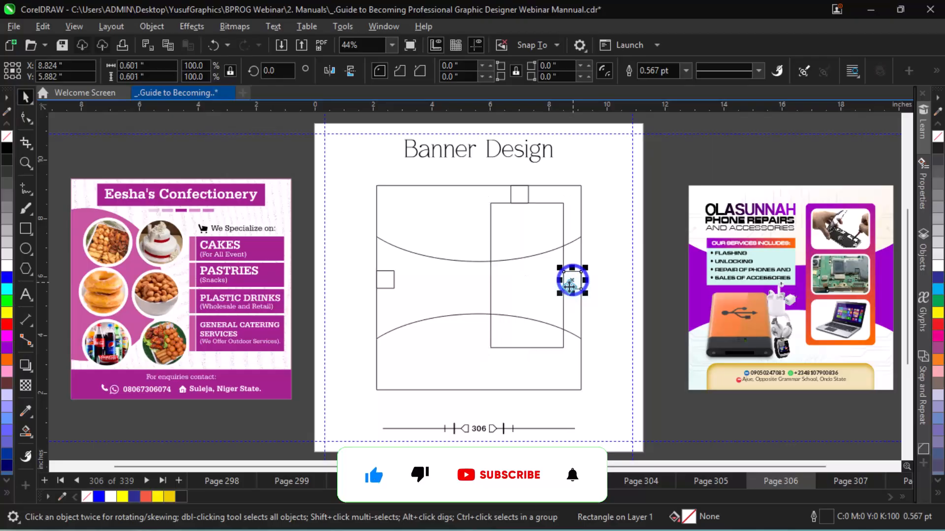
click(571, 279)
click(515, 340)
click(516, 344)
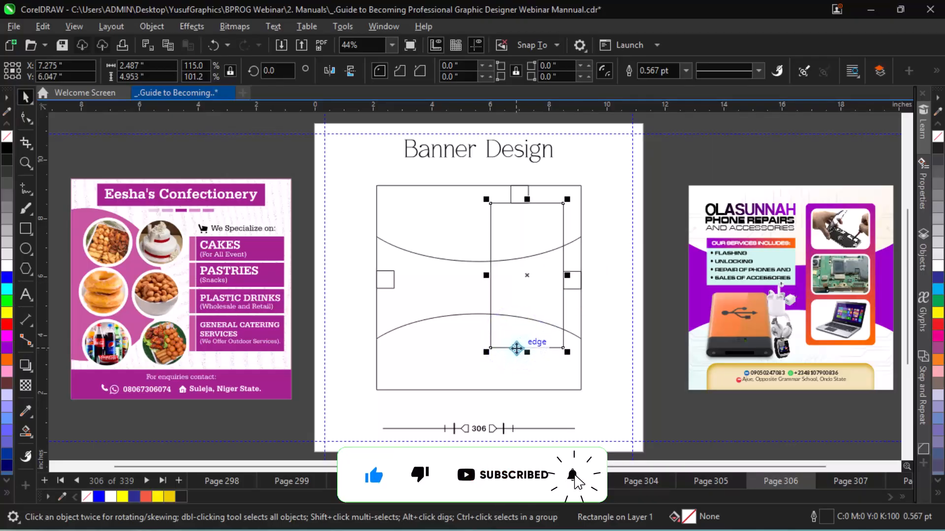
Step: Draw a wide rectangle about 5.8 by 0.9 inches along the frame's lower edge, between the left and right margin squares
drag(527, 354, 531, 350)
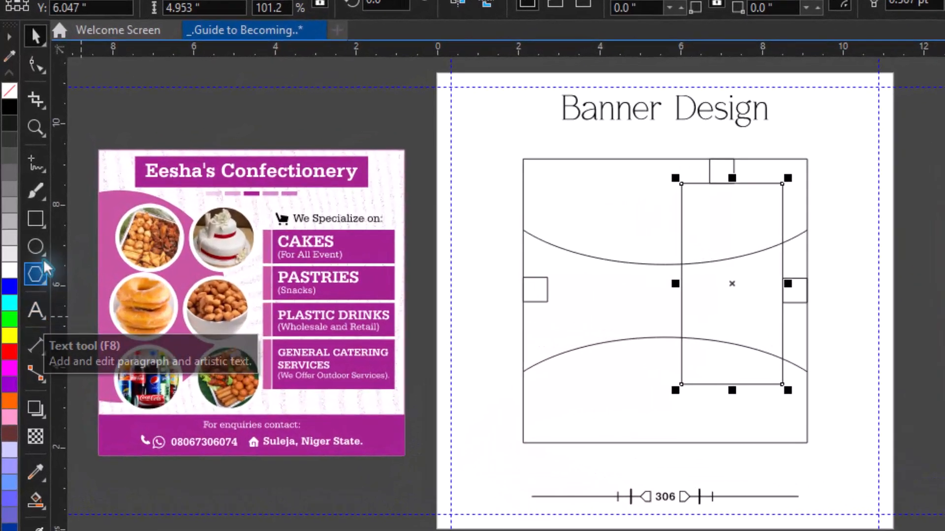
click(26, 229)
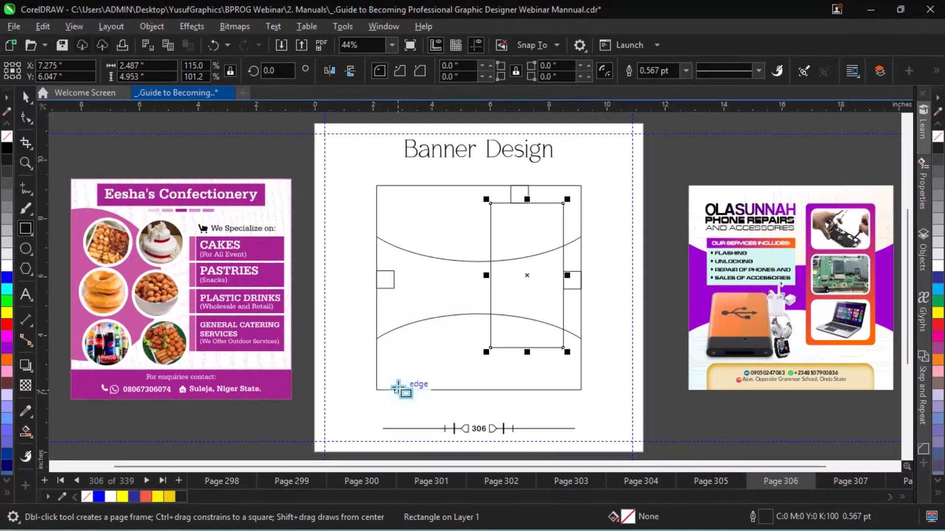
drag(400, 389, 562, 362)
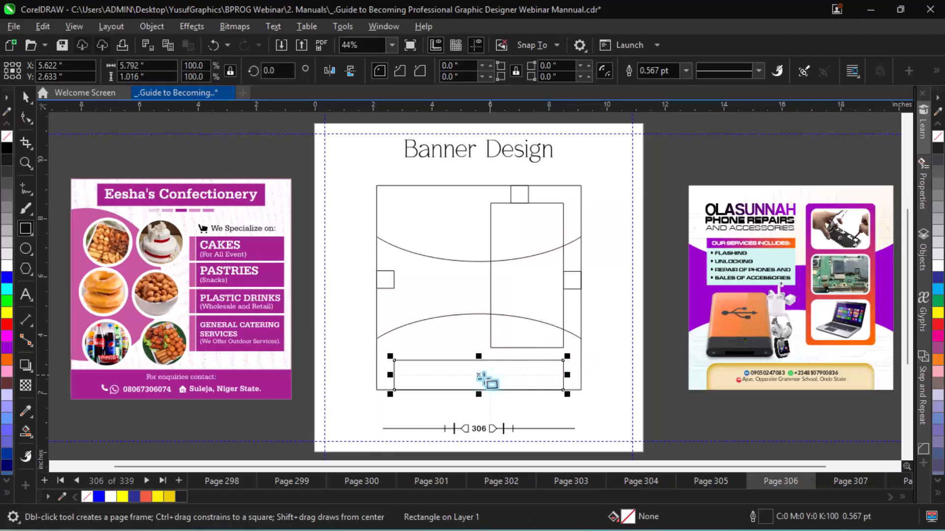
mouse_move(476, 356)
mouse_down()
mouse_move(476, 412)
mouse_move(494, 362)
mouse_move(485, 362)
mouse_move(495, 358)
mouse_move(477, 364)
mouse_move(493, 357)
mouse_up()
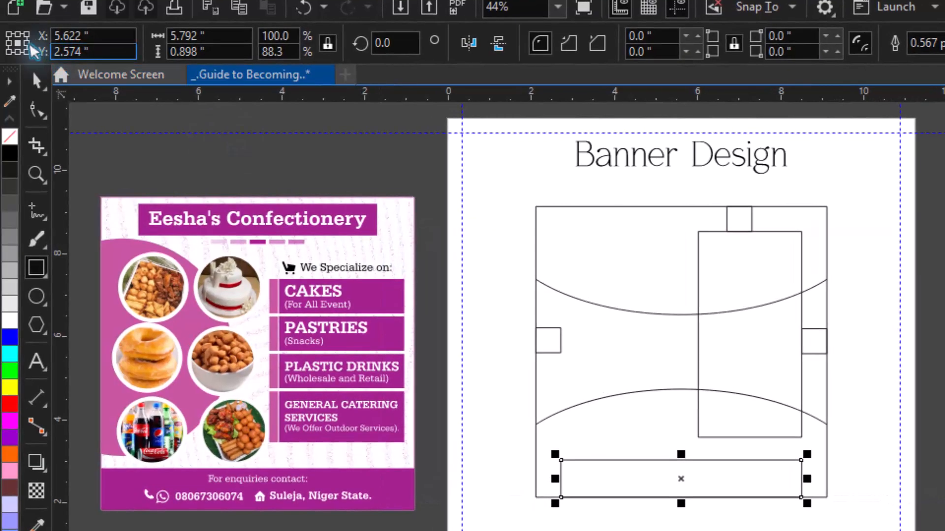
Step: Round only the two upper corners of the wide bottom rectangle to a radius of about 0.35 inch
click(37, 109)
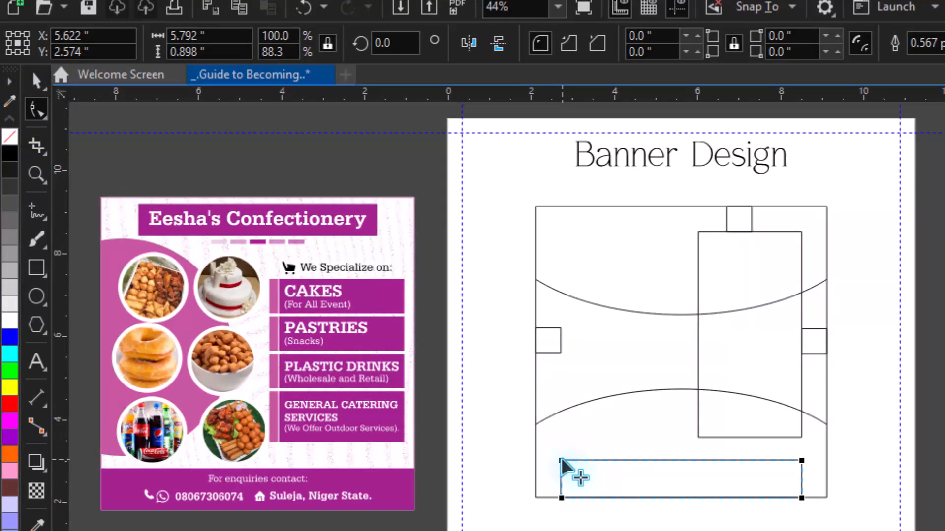
drag(561, 461, 571, 461)
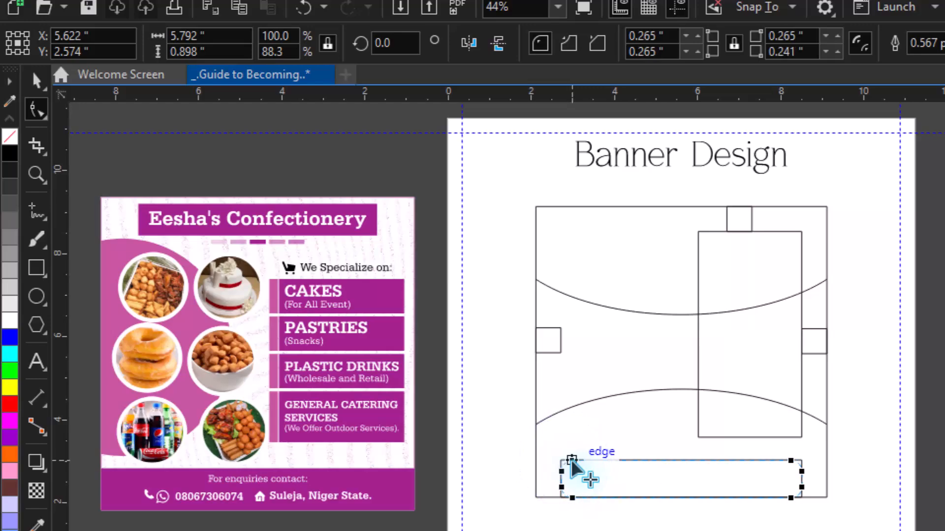
key(ctrl+z)
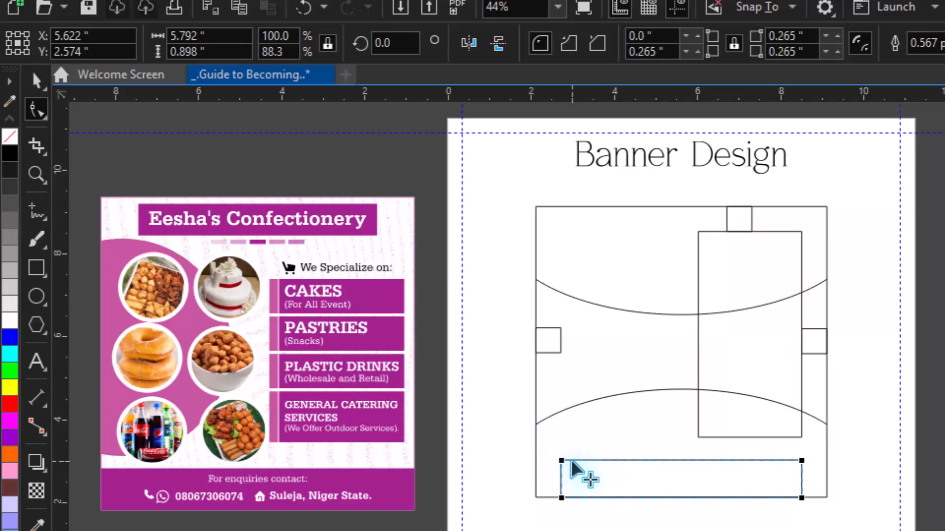
click(562, 461)
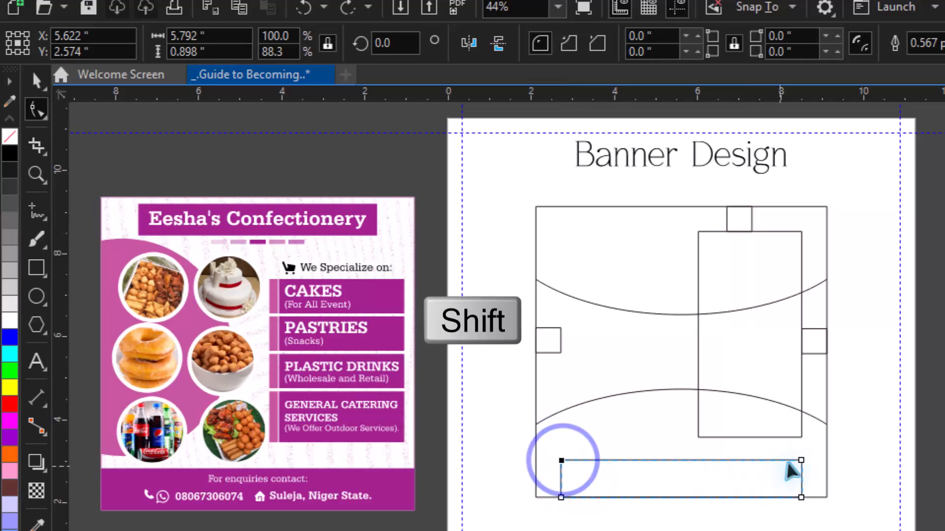
shift+click(802, 461)
drag(801, 461, 788, 471)
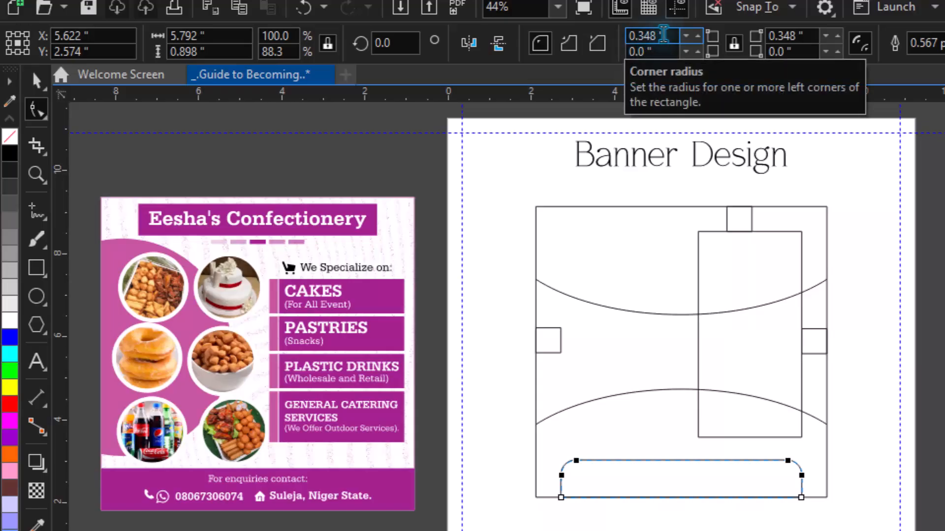
Step: Copy the bottom rectangle's 0.348-inch corner radius and apply it to all four corners of the tall rectangle
click(667, 34)
key(ctrl+c)
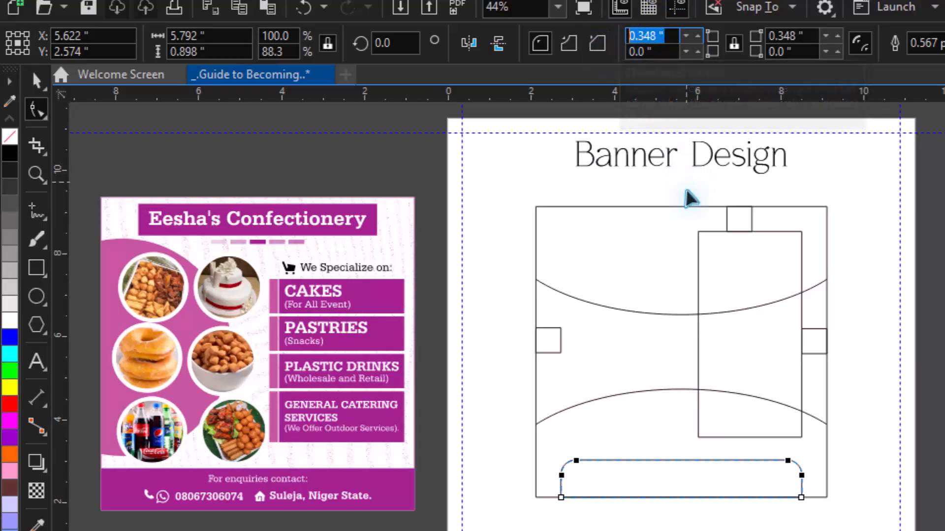
click(721, 254)
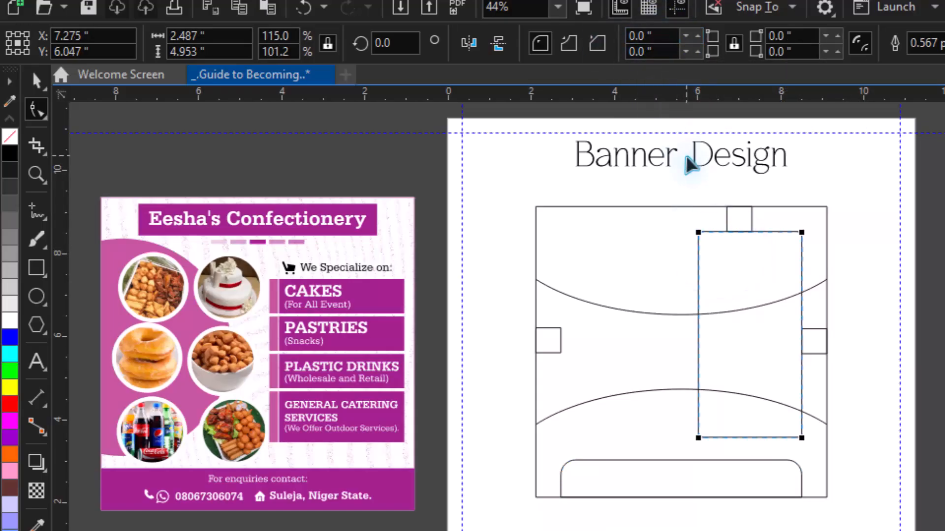
key(ctrl+v)
click(650, 36)
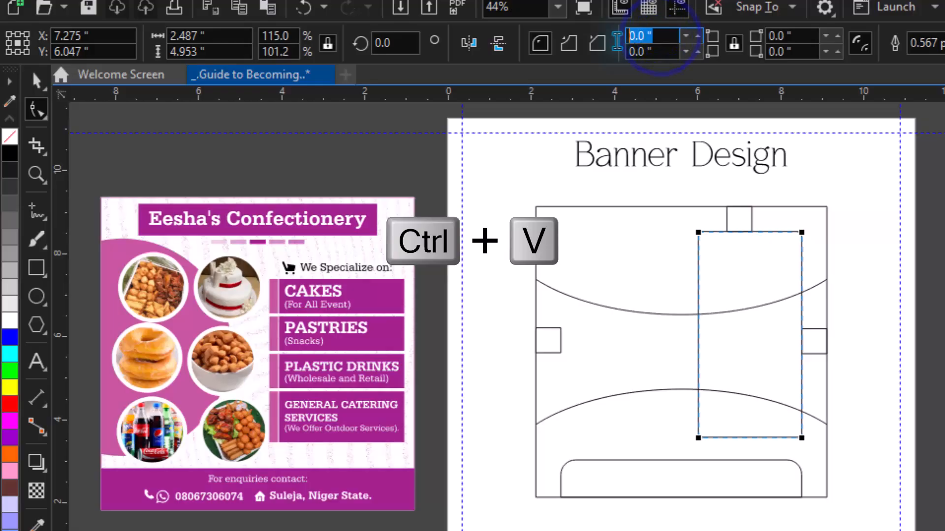
key(ctrl+v)
key(Return)
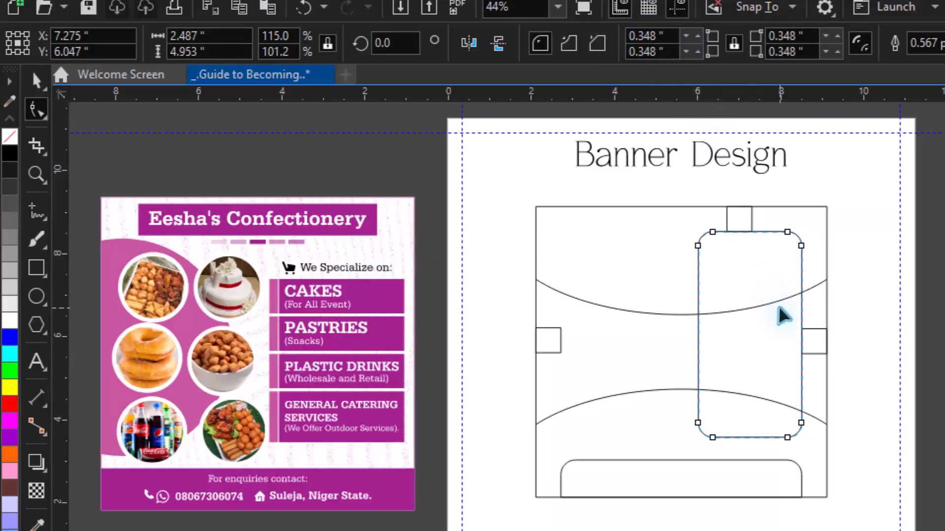
key(space)
click(872, 331)
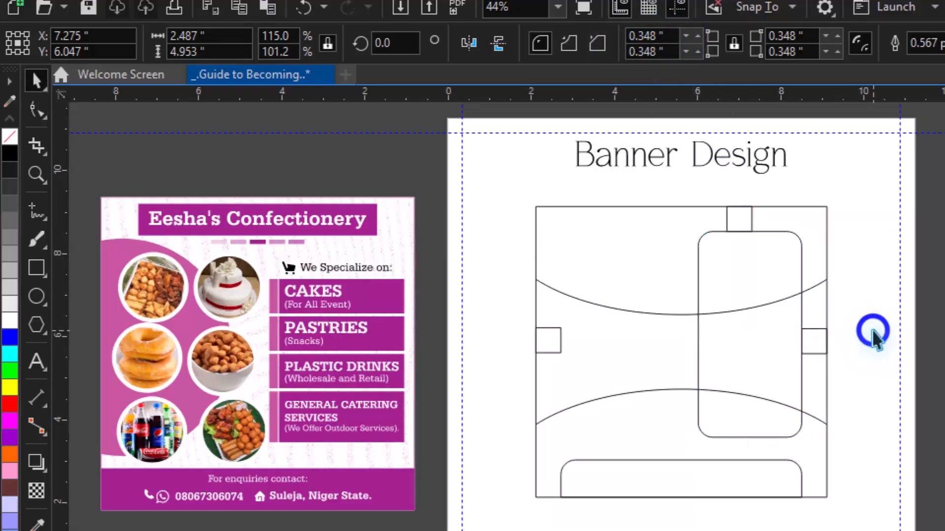
Step: Draw a photo rectangle about 1.95 by 1.23 inches inside the upper end of the tall rounded panel
click(36, 267)
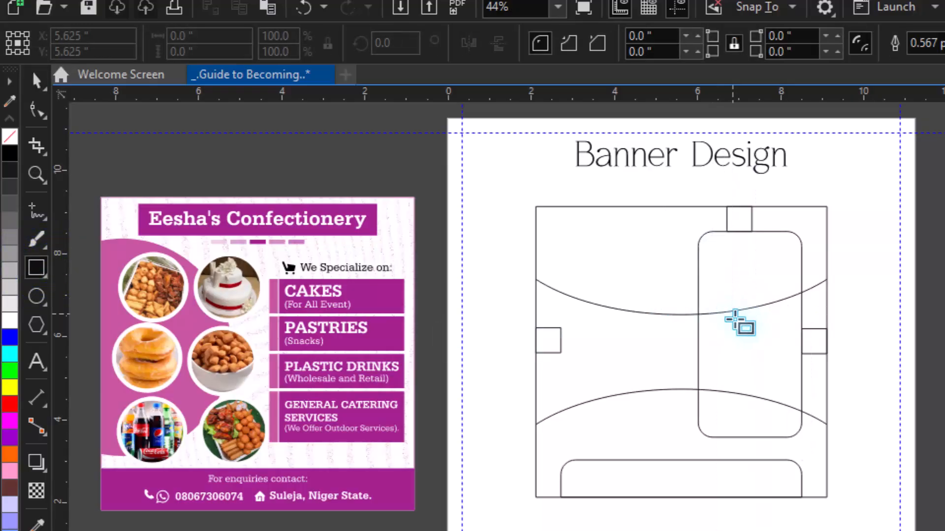
key(space)
click(735, 326)
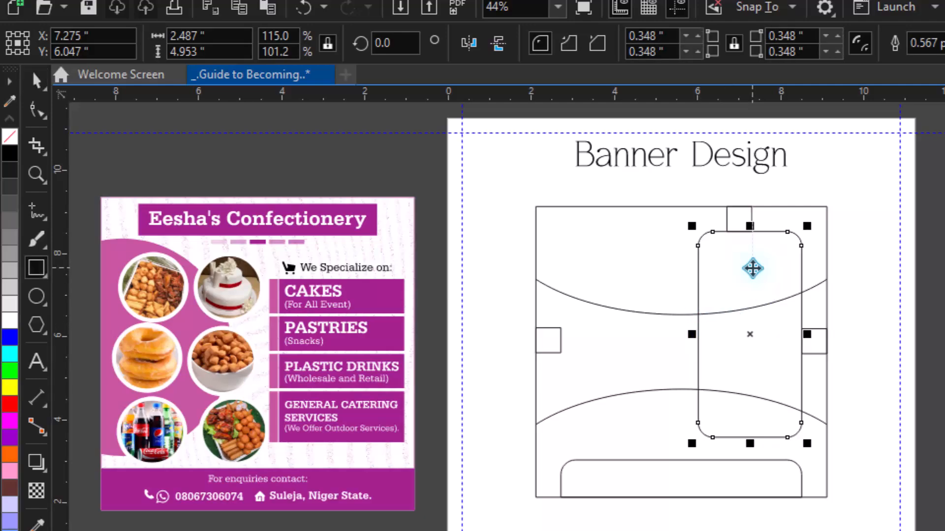
key(space)
drag(712, 243, 789, 295)
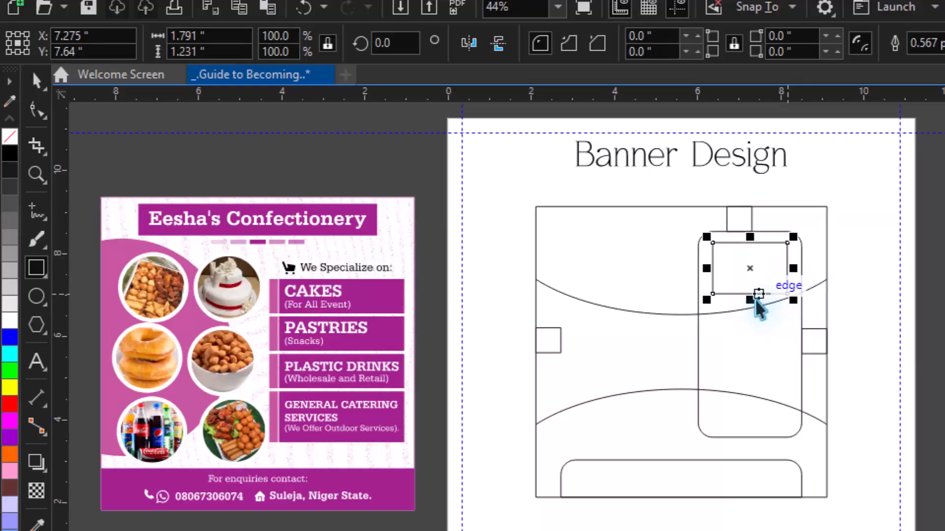
key(space)
drag(703, 270, 697, 261)
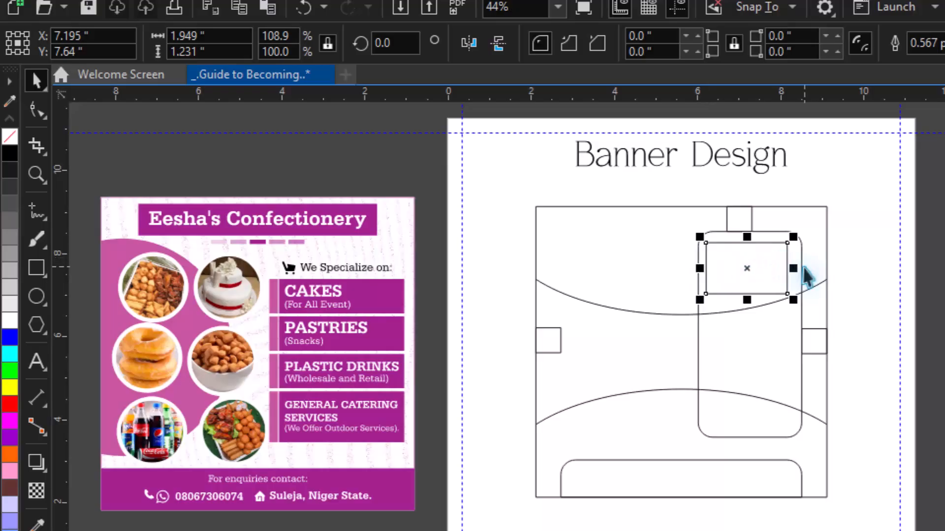
mouse_move(794, 268)
mouse_down()
mouse_move(801, 246)
mouse_move(794, 258)
mouse_up()
Step: Centre the small photo rectangle horizontally on the tall rounded panel
key(shift)
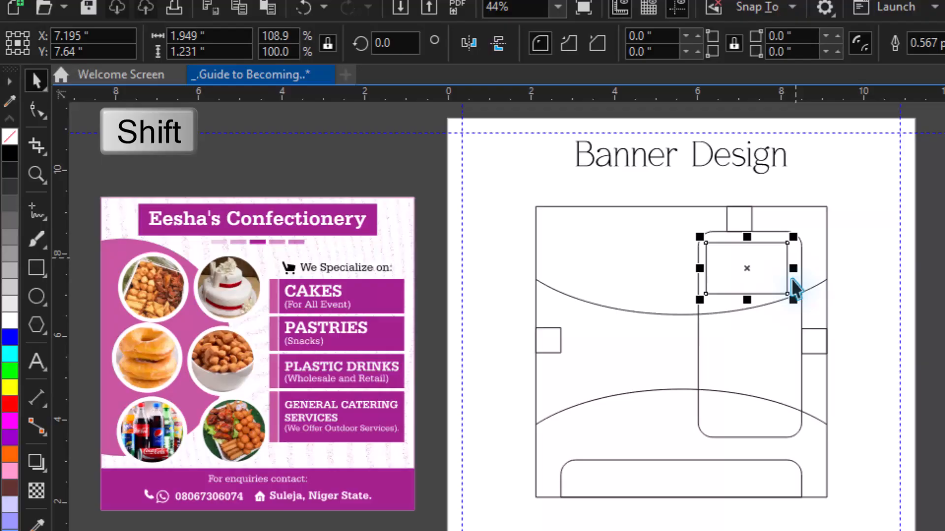
shift+click(769, 314)
key(c)
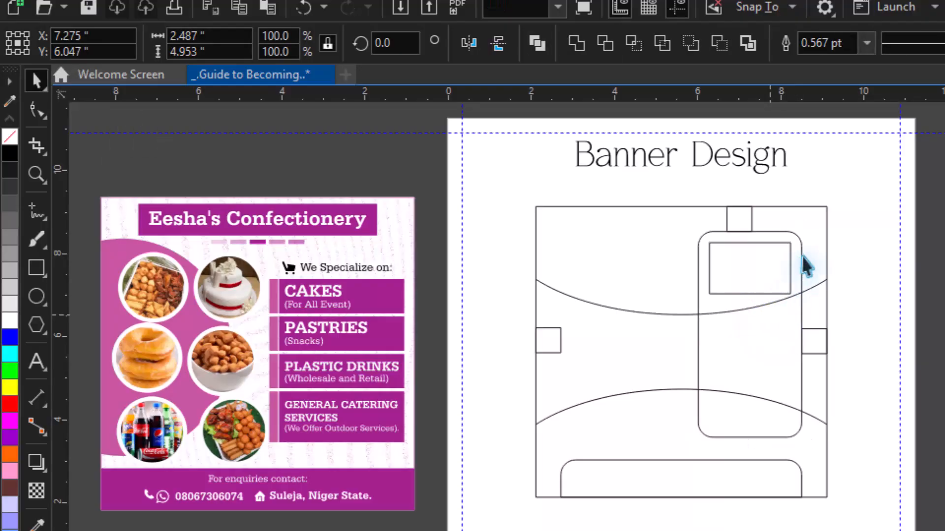
key(Escape)
Step: Round all four corners of the small photo rectangle to a radius of 0.348 inch
click(766, 268)
drag(750, 268, 748, 291)
key(ctrl+z)
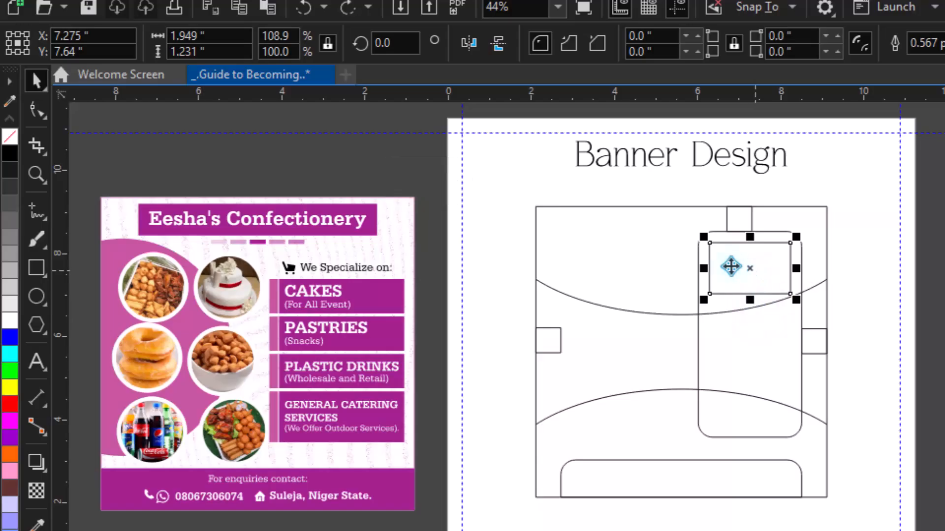
click(649, 35)
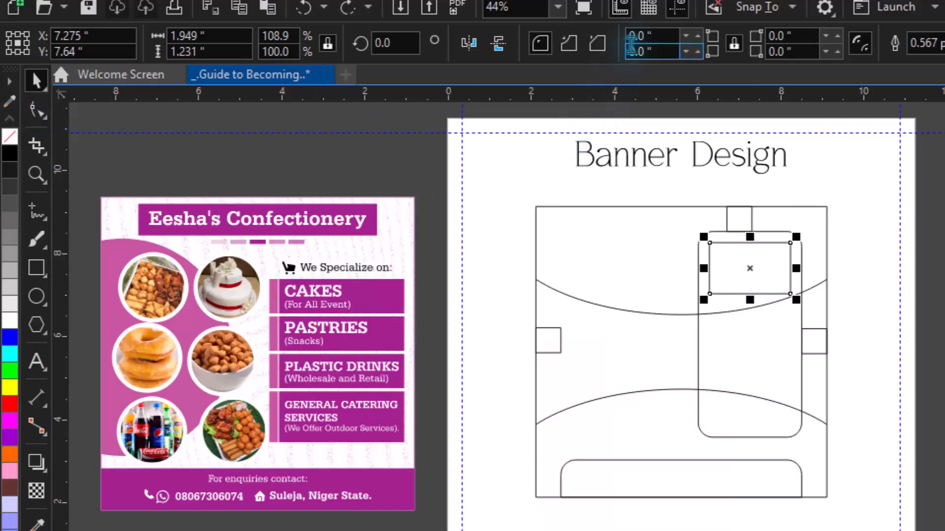
key(ctrl+v)
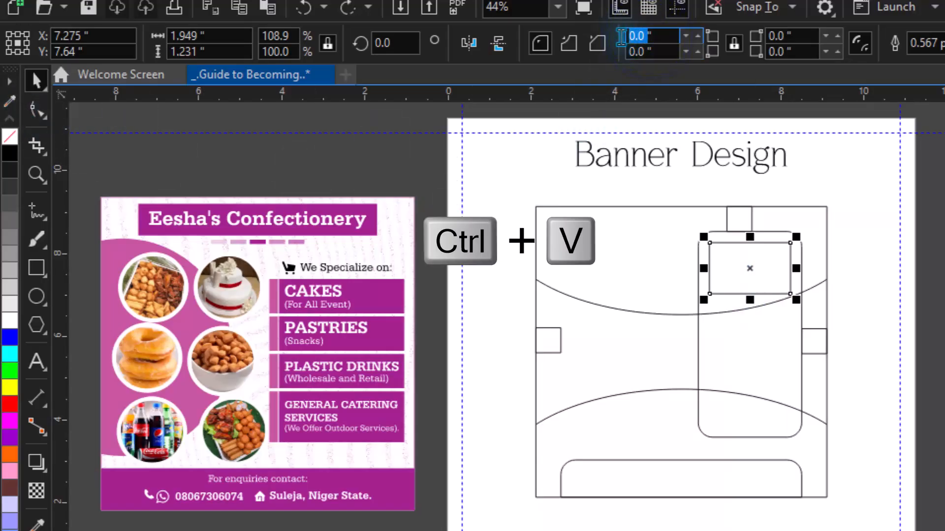
text(0.348 ")
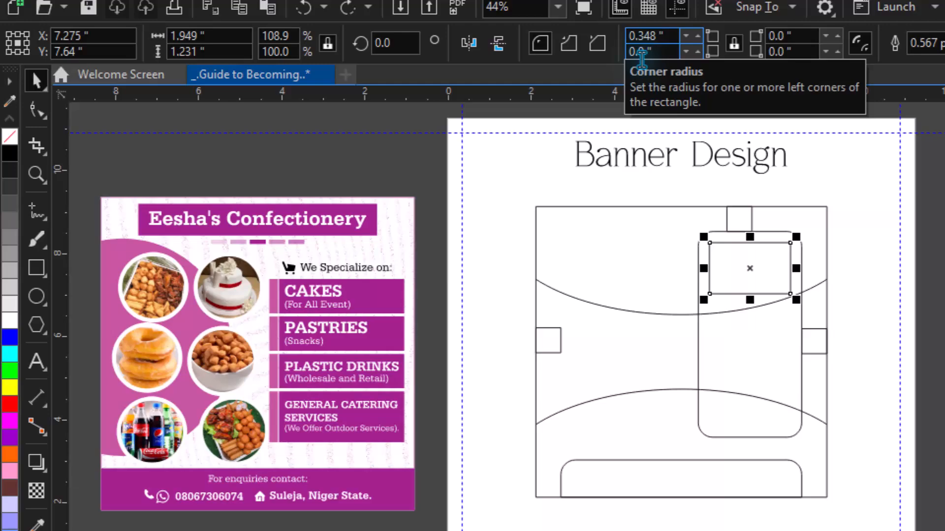
key(Return)
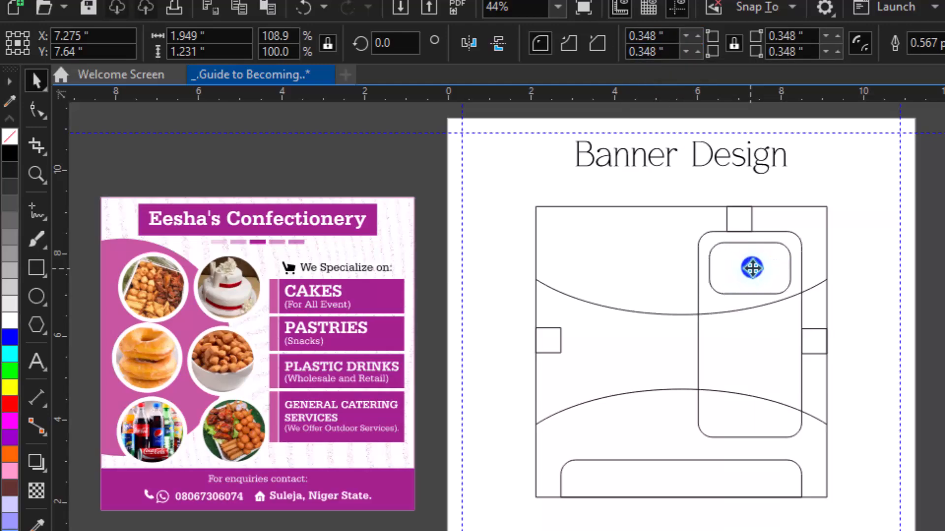
Step: Enlarge the small photo rectangle to about 2.1 by 1.35 inches and realign its centre horizontally with the tall panel
drag(752, 268, 754, 406)
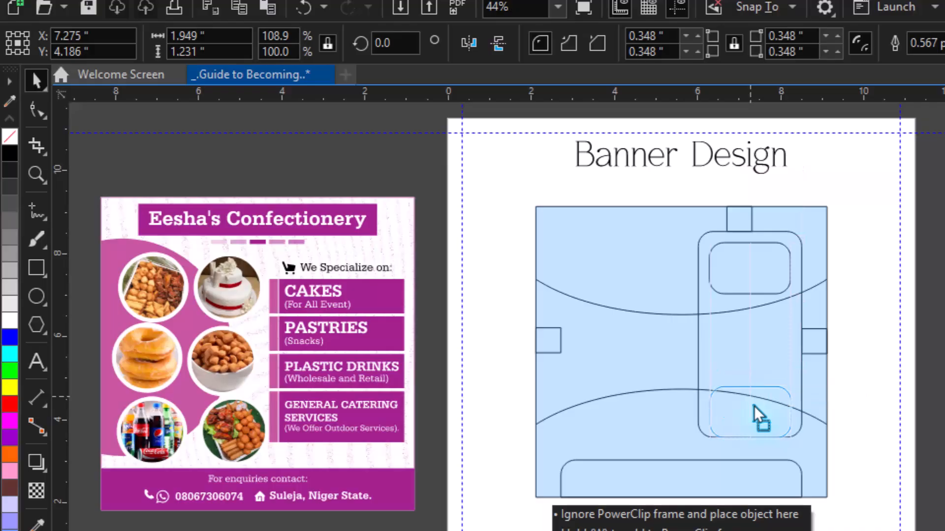
key(ctrl+z)
mouse_move(800, 237)
mouse_down()
mouse_move(797, 227)
mouse_move(803, 232)
mouse_up()
shift+click(766, 334)
key(c)
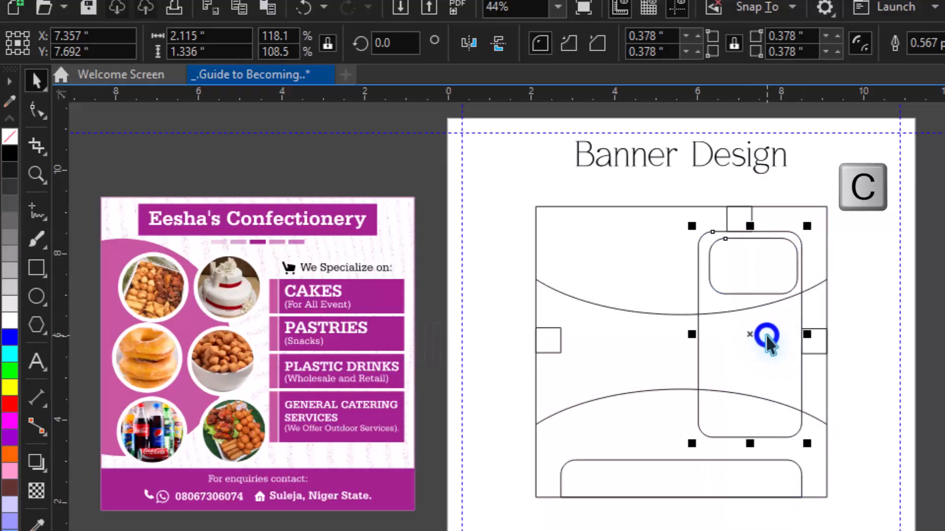
click(766, 337)
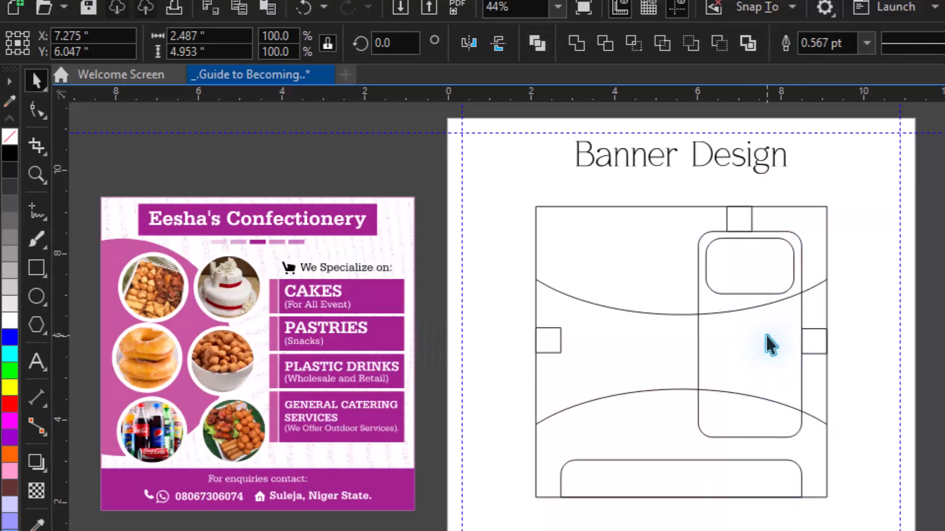
Step: Set the enlarged photo rectangle's corner radius to 0.348 inch and place a copy directly below it at the panel's lower end
click(767, 267)
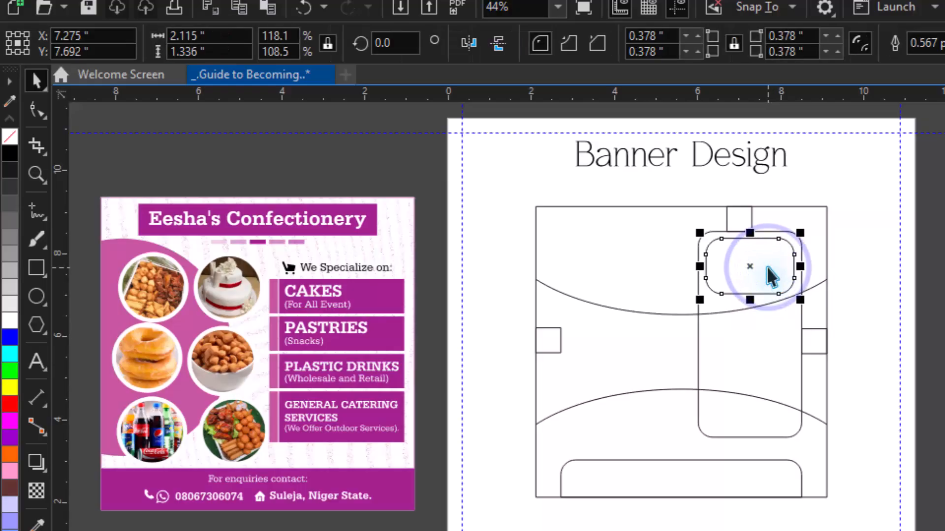
drag(667, 36, 619, 41)
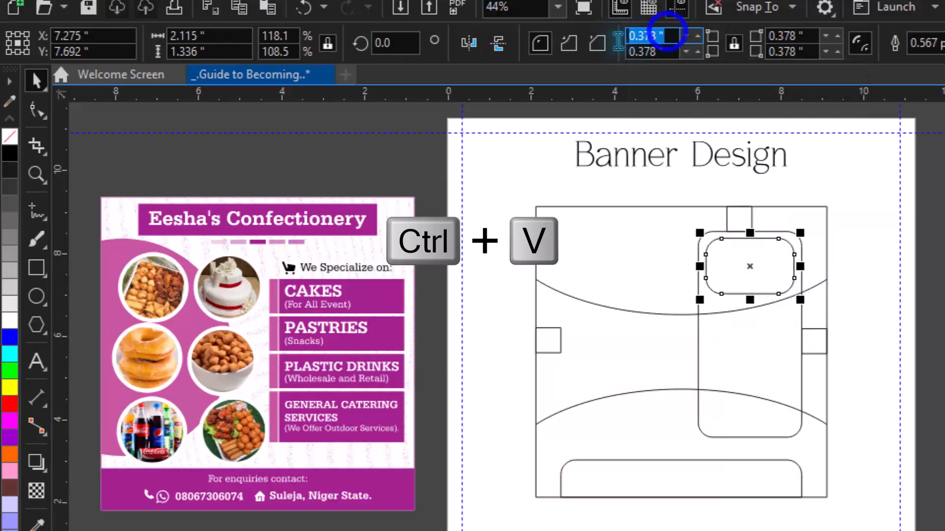
key(Return)
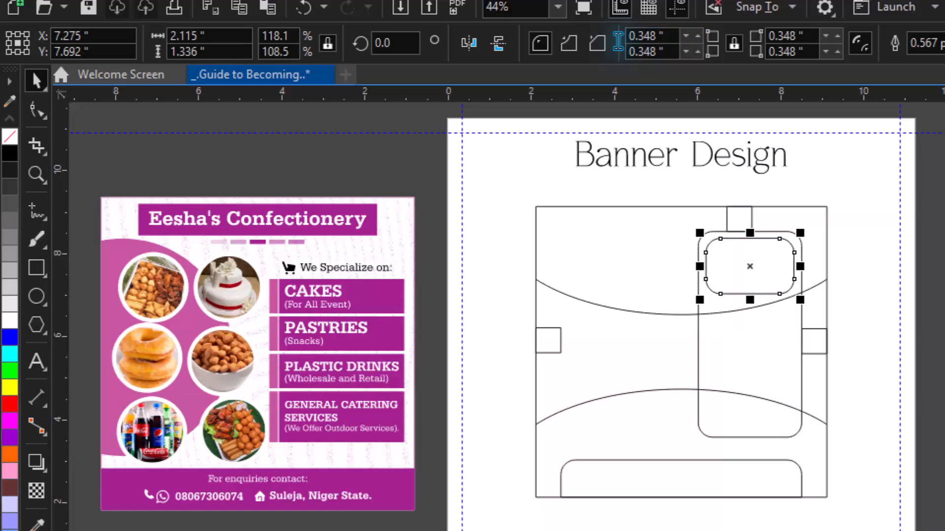
drag(749, 267, 753, 405)
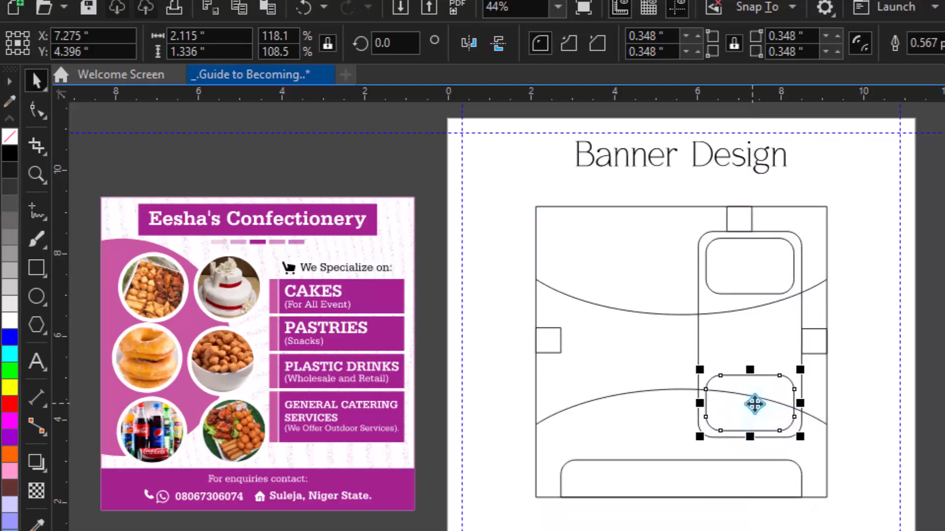
Step: Blend the upper rounded photo frame into the lower one inside the tall panel
click(765, 267)
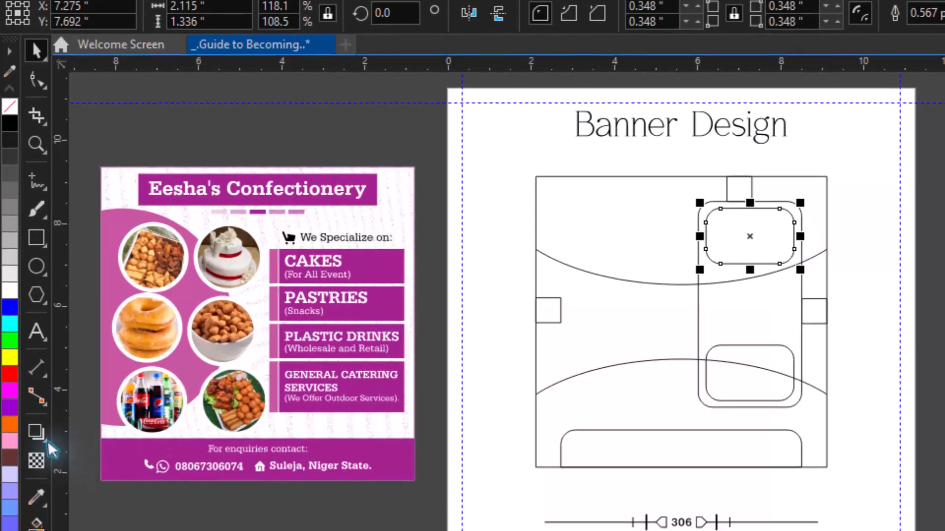
click(42, 438)
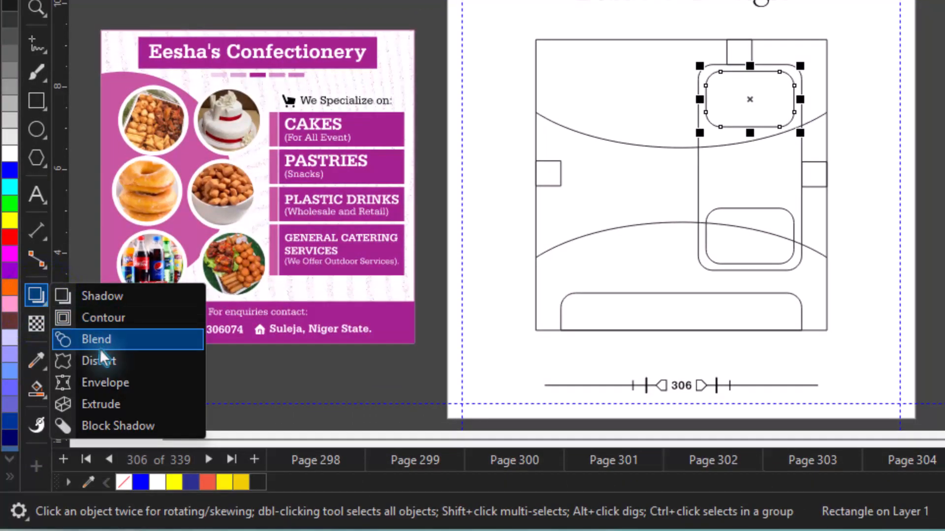
click(126, 342)
click(768, 101)
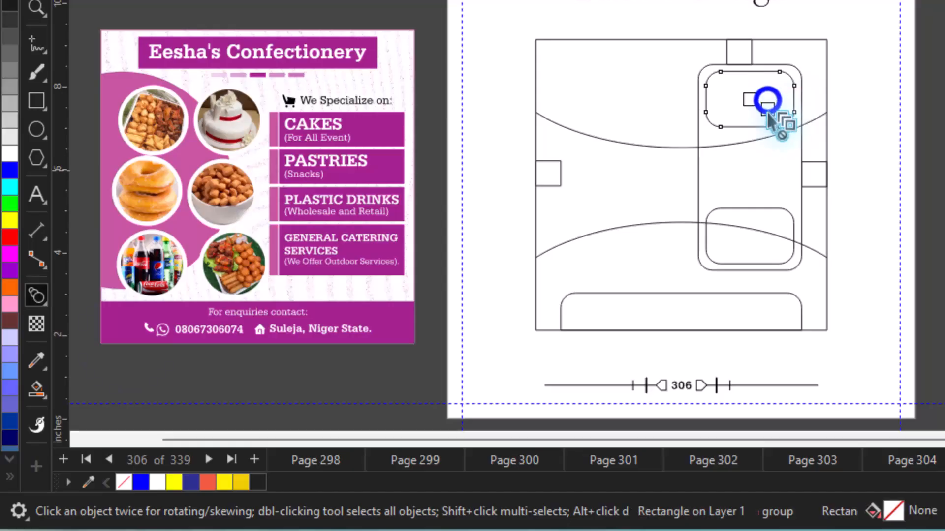
drag(768, 101, 759, 231)
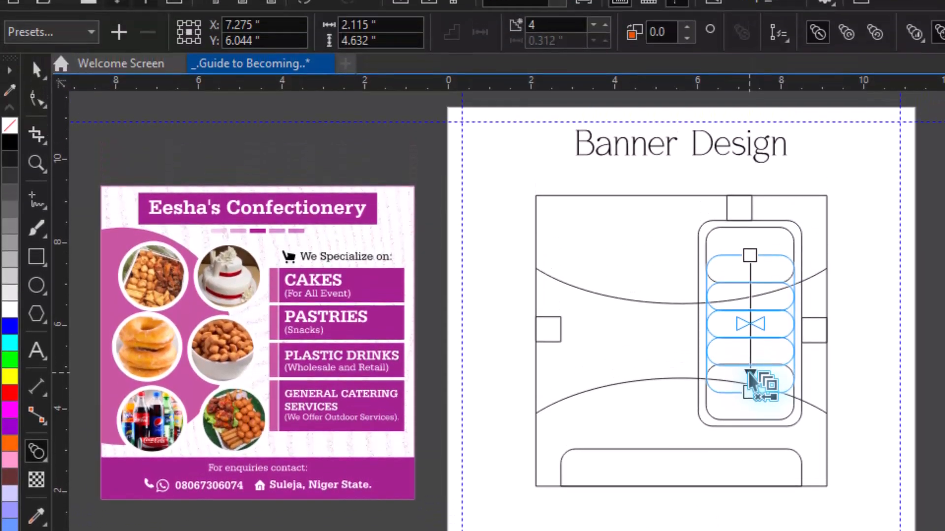
drag(753, 381, 752, 387)
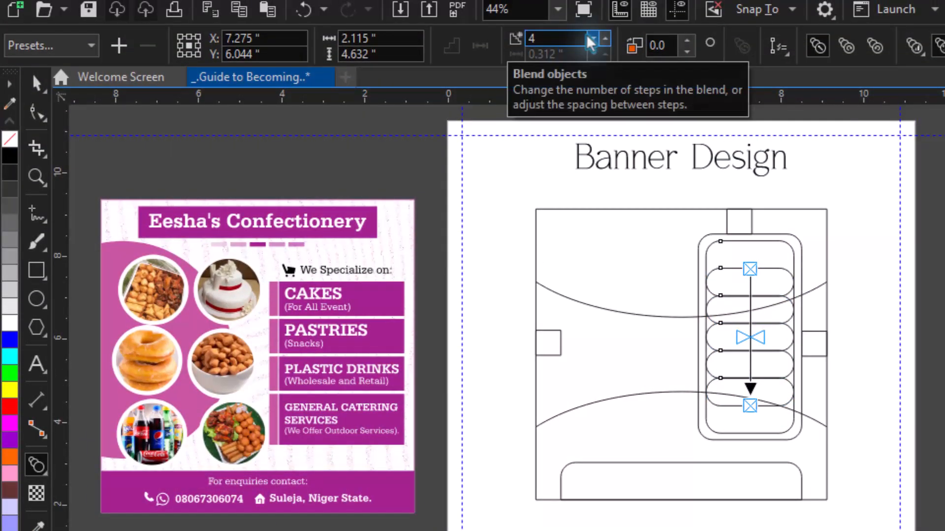
Step: Set the blend to 1 step and nudge the lower photo frame up slightly, keeping the three frames evenly spaced
click(594, 43)
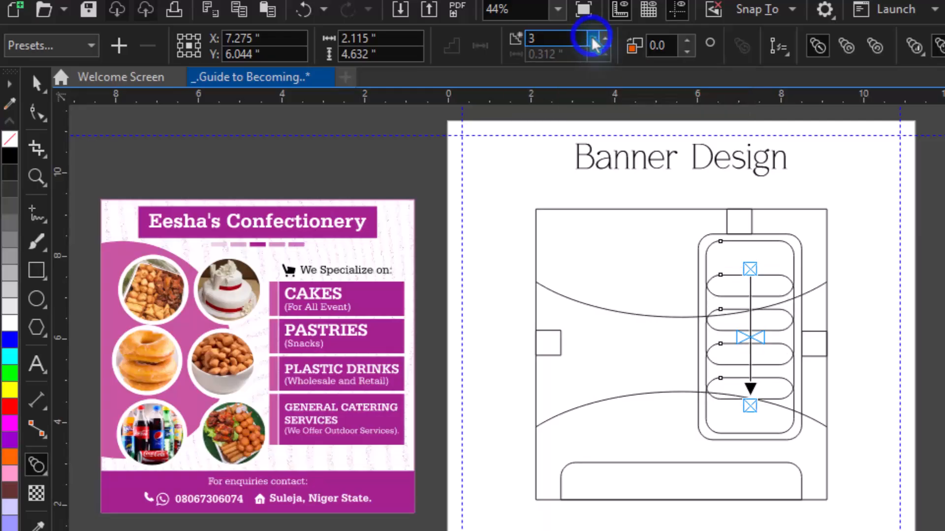
click(594, 43)
click(593, 43)
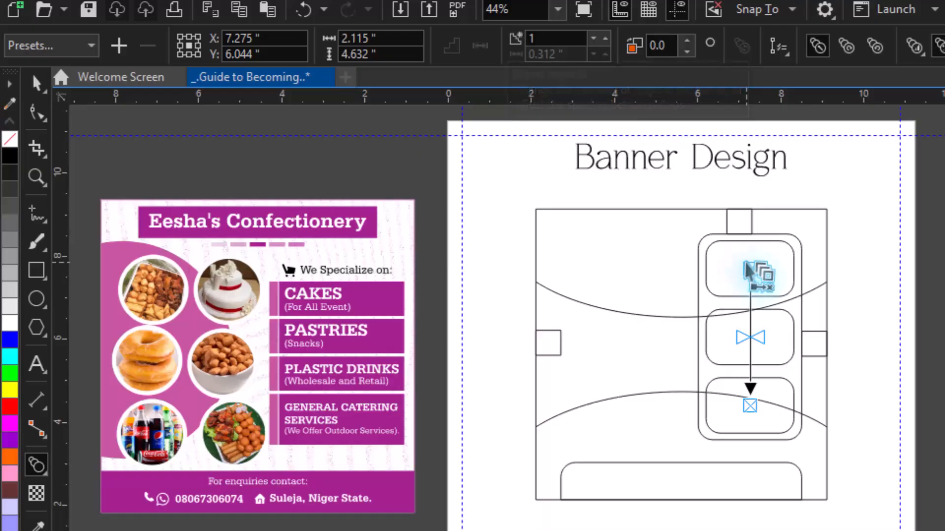
drag(747, 410, 752, 405)
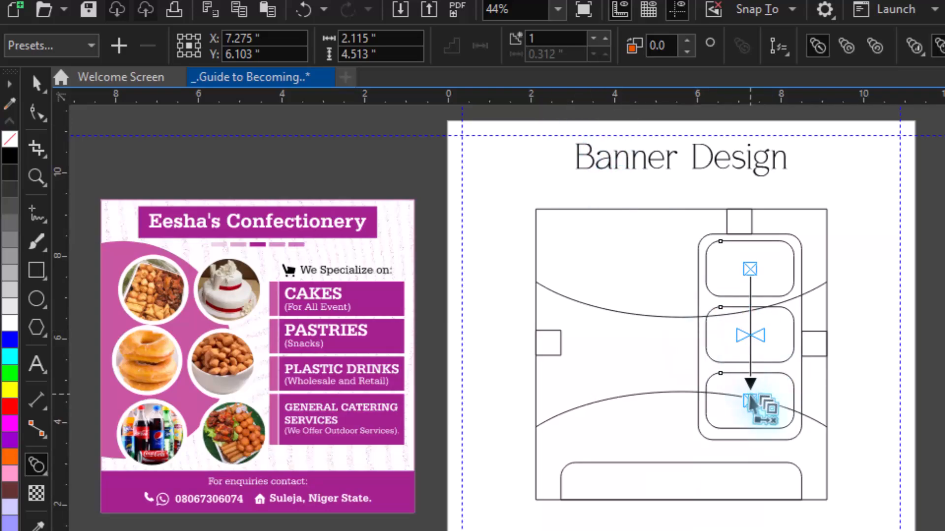
drag(749, 402, 727, 253)
key(ctrl+z)
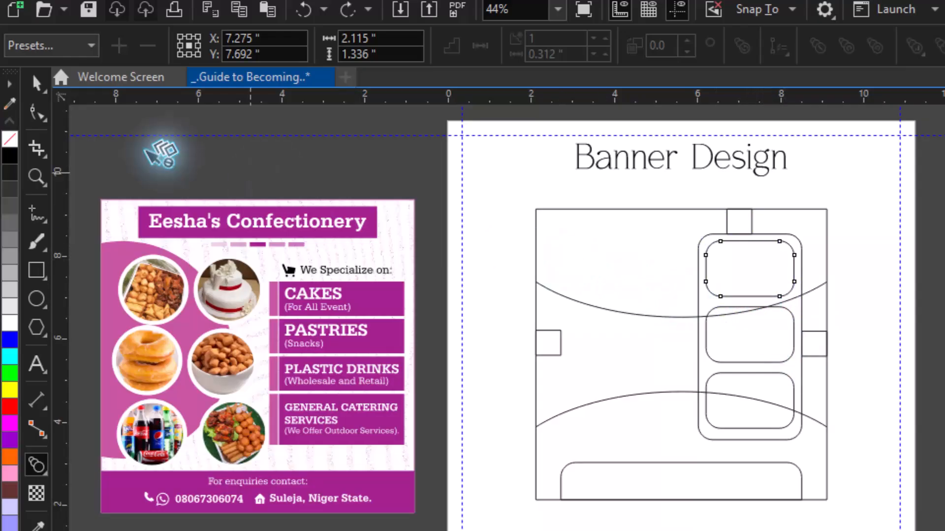
click(34, 83)
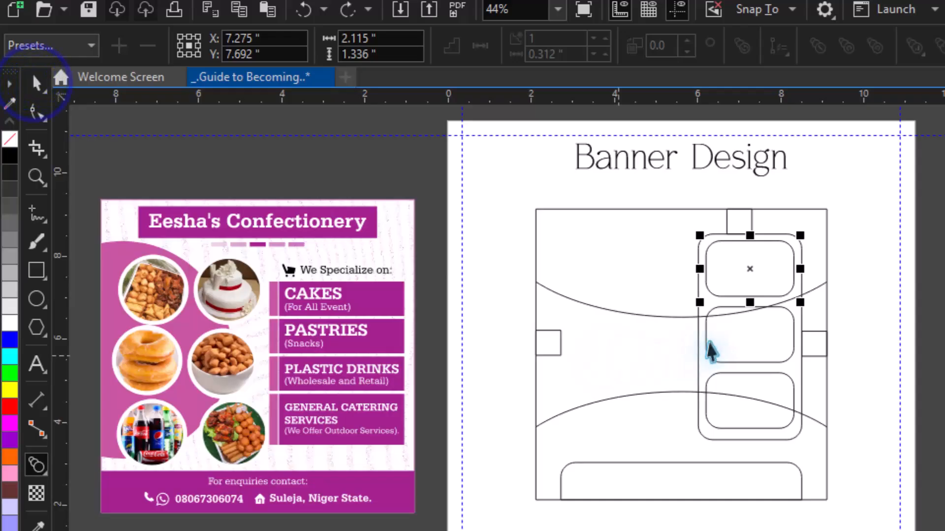
click(747, 376)
click(745, 355)
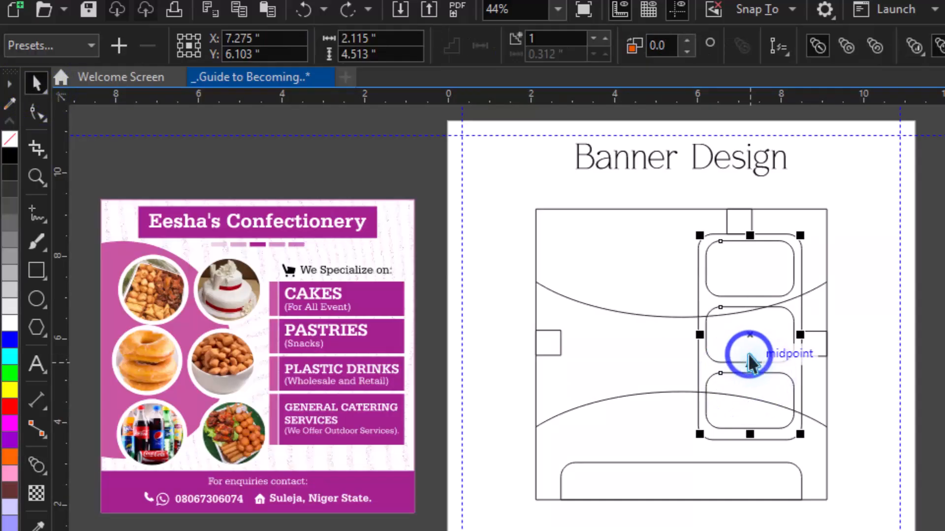
double_click(758, 352)
drag(749, 403, 750, 401)
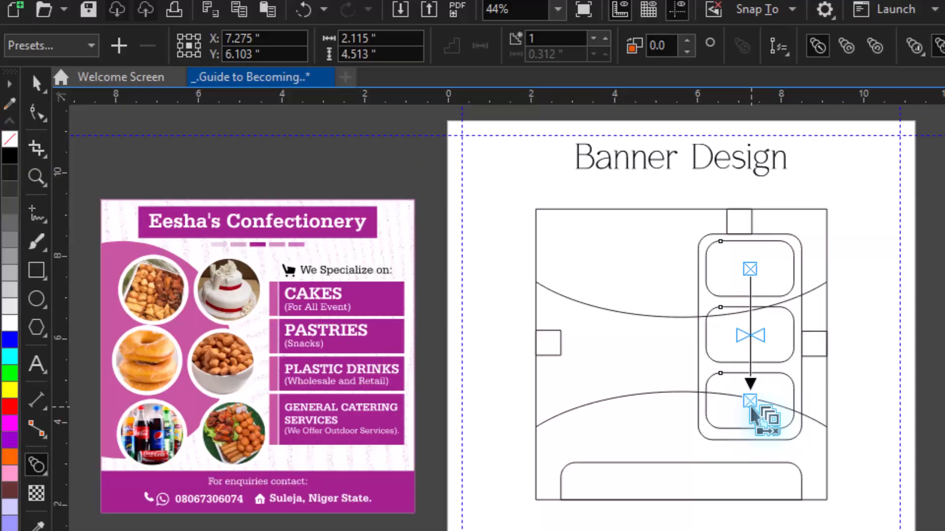
drag(750, 409, 755, 427)
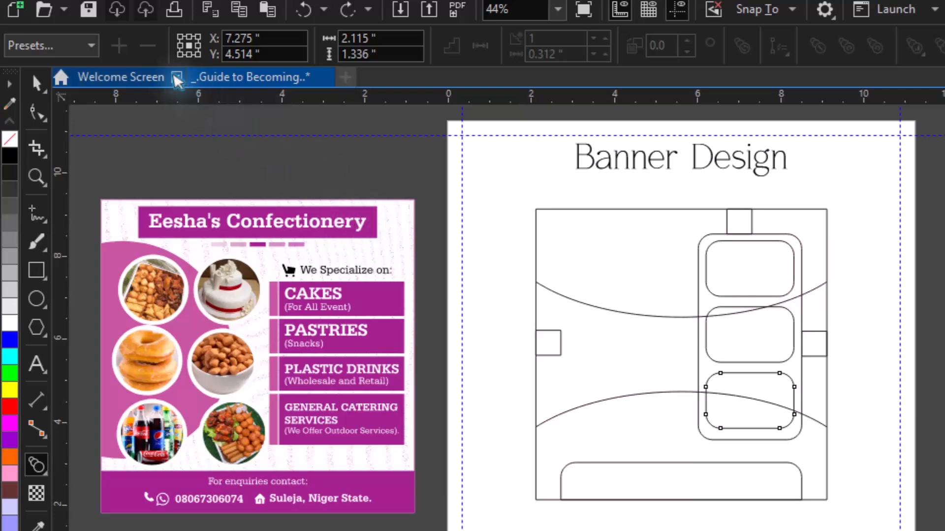
click(36, 84)
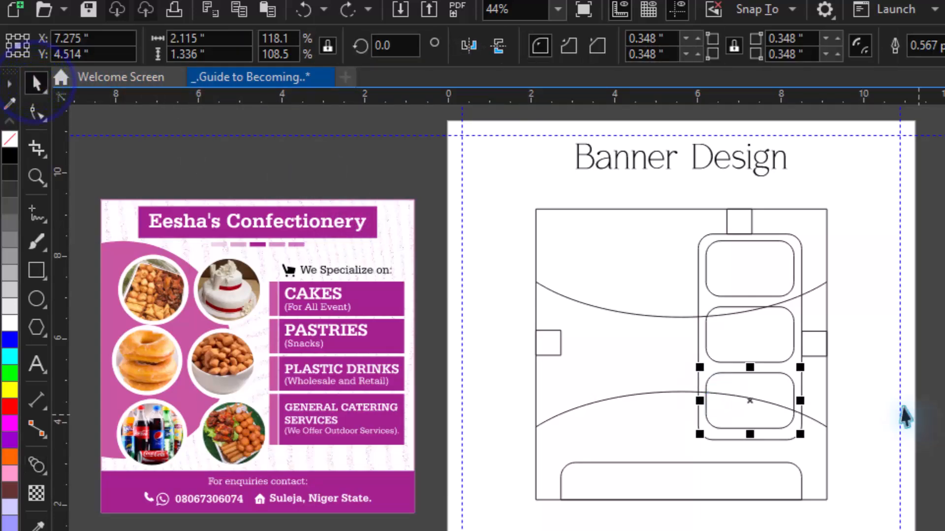
click(778, 349)
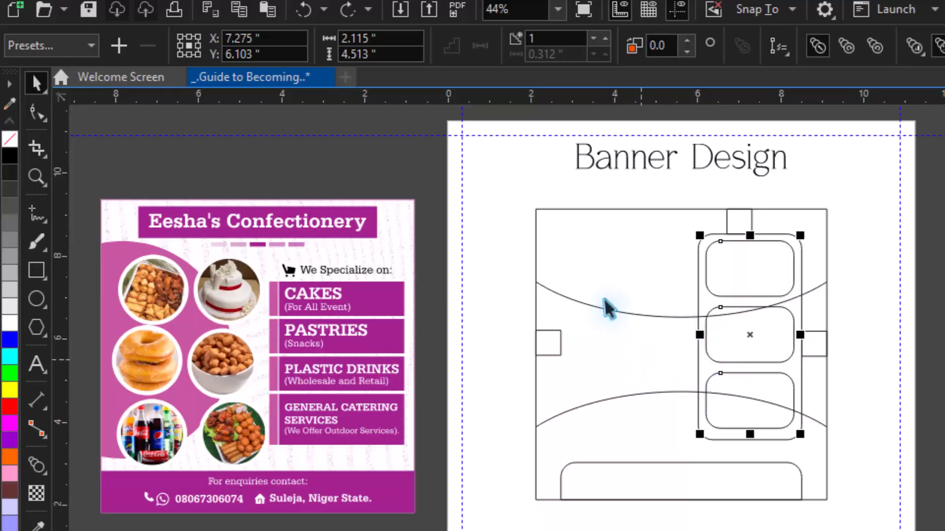
Step: Draw a rectangle about 2.9 by 1.7 inches beside the photo panel, starting at the left margin spacer
key(F6)
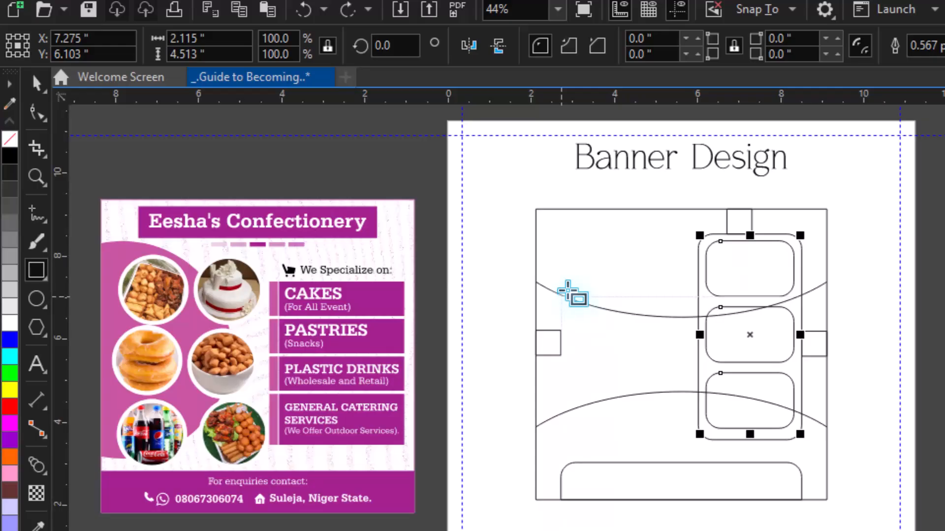
mouse_move(566, 292)
mouse_down()
mouse_move(675, 340)
mouse_move(679, 365)
mouse_up()
key(space)
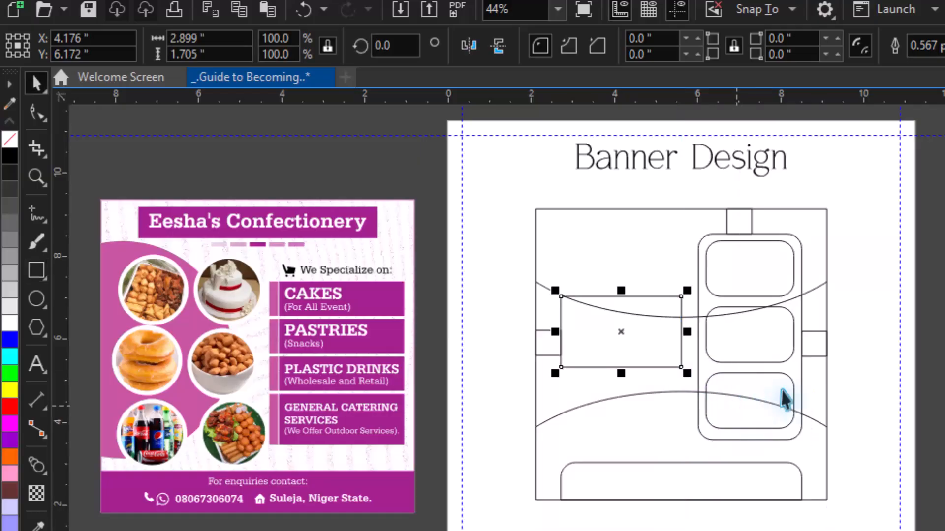
Step: Copy the right-edge spacer square into the gap above the contact bar and shorten the photo panel with its frames to about 4.93 inches
drag(818, 355, 766, 453)
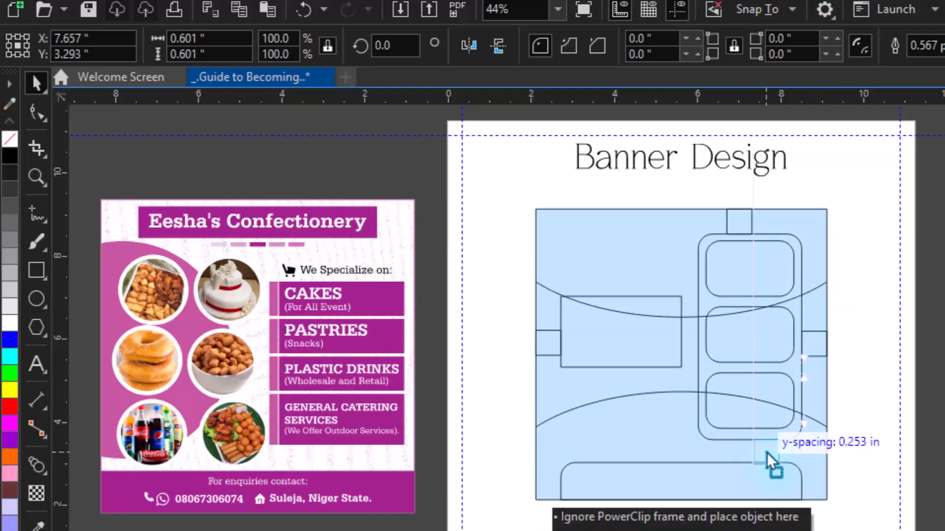
drag(766, 452, 767, 452)
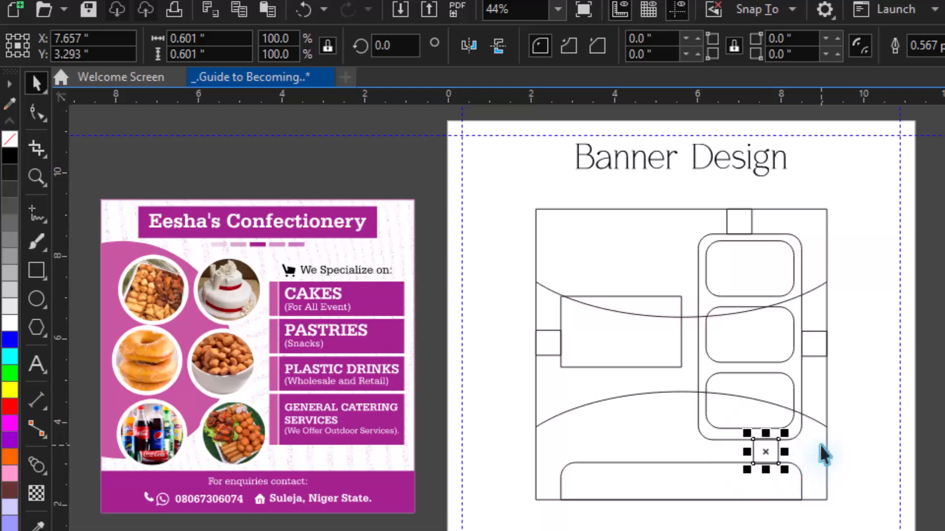
drag(737, 421, 785, 308)
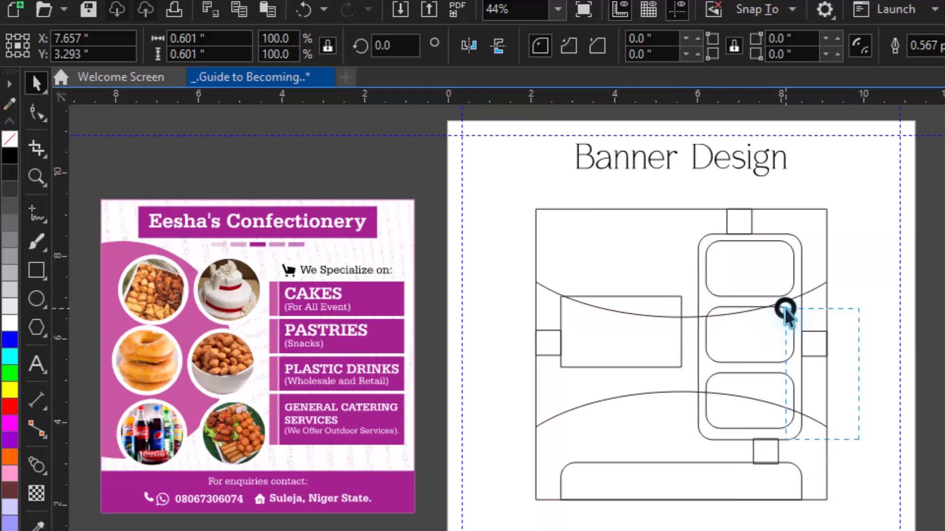
drag(743, 339, 707, 217)
drag(746, 450, 768, 451)
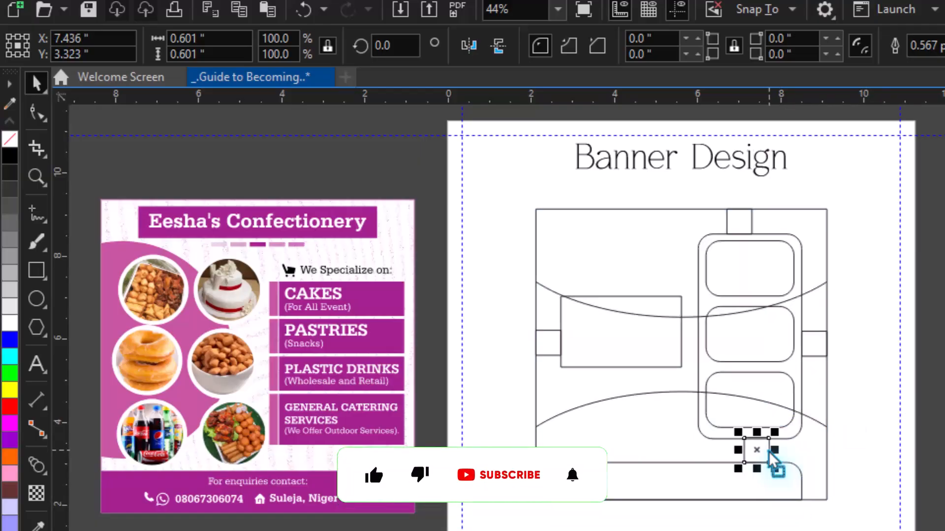
Step: Shorten the photo panel together with its frames to about 4.9 inches high, ending at the spacer square above the contact bar
drag(876, 445, 662, 301)
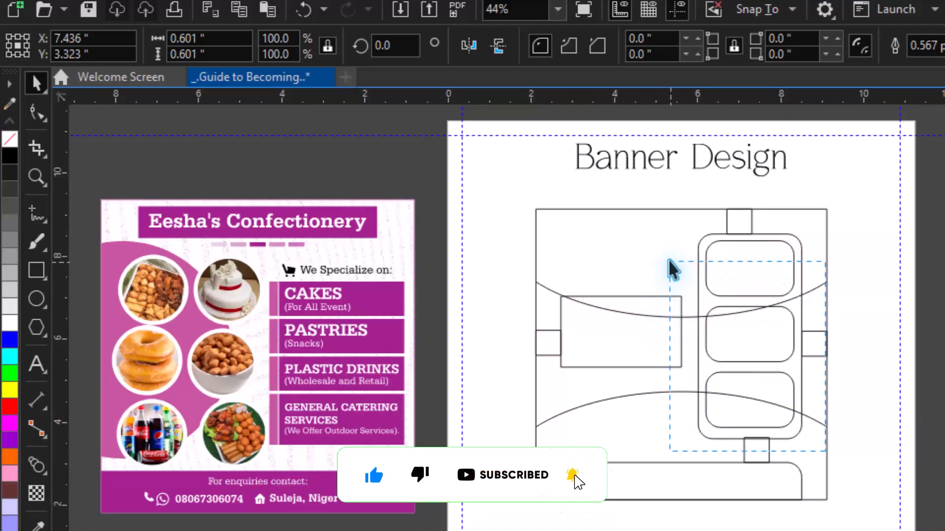
drag(668, 261, 670, 229)
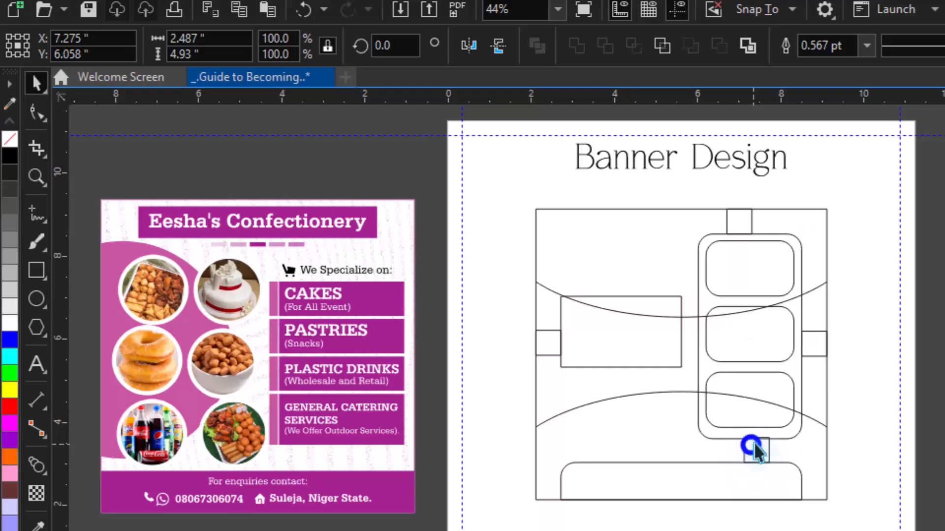
drag(754, 446, 772, 440)
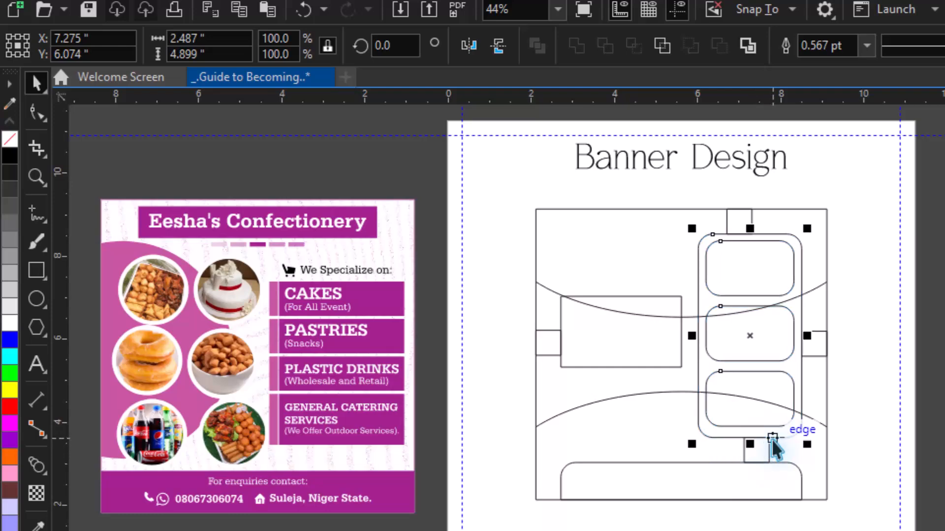
click(858, 454)
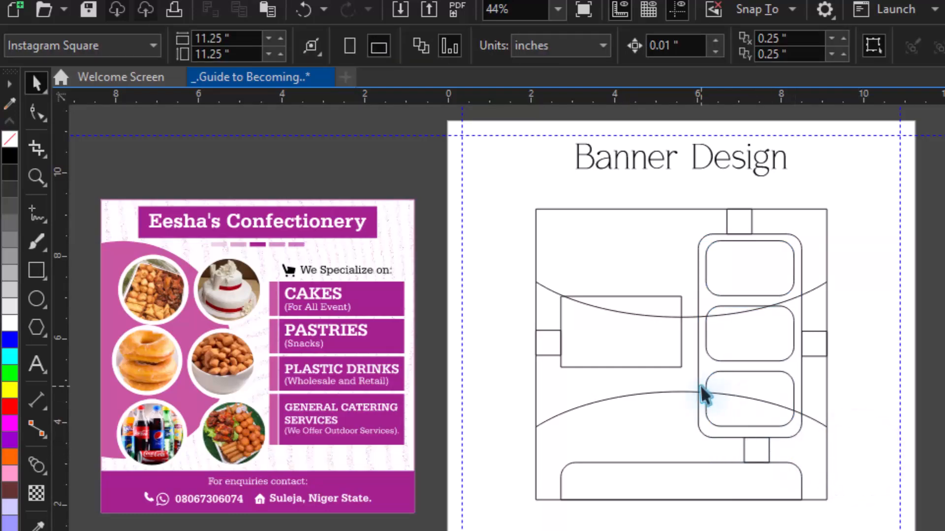
Step: Make a copy of the rectangle beside the photo panel, shrunk to a strip about 0.43 inch high along its upper edge
click(629, 329)
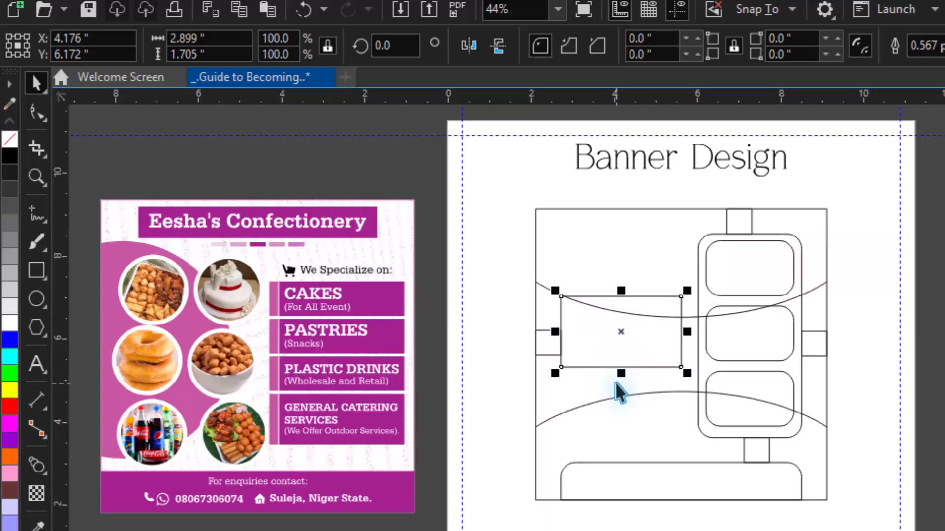
drag(621, 375, 648, 324)
drag(650, 321, 651, 321)
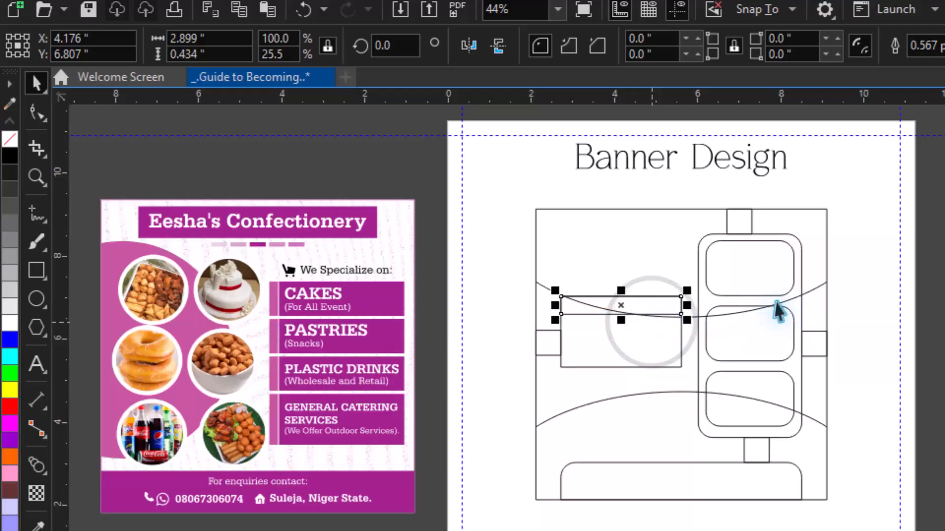
click(863, 325)
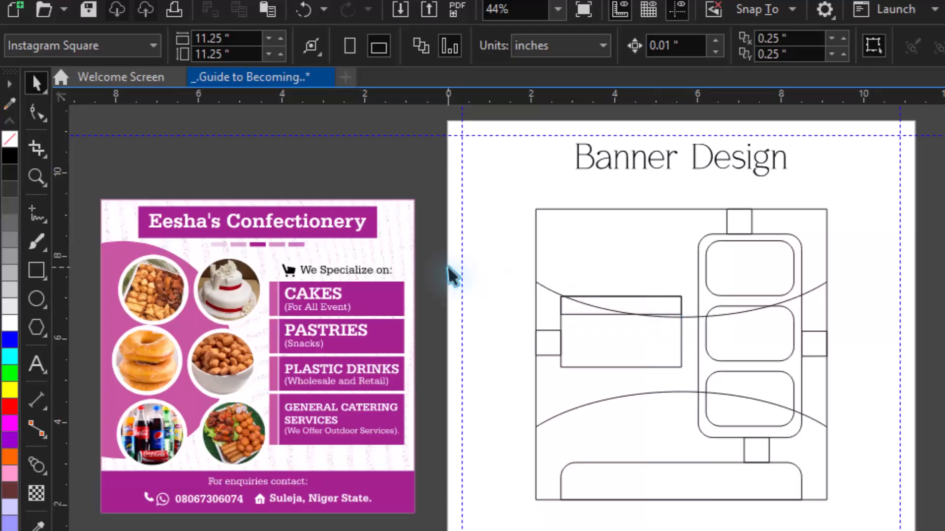
Step: Draw a heading rectangle about 2.75 by 1.1 inches above the strip, with its upper edge level with the photo panel
click(36, 270)
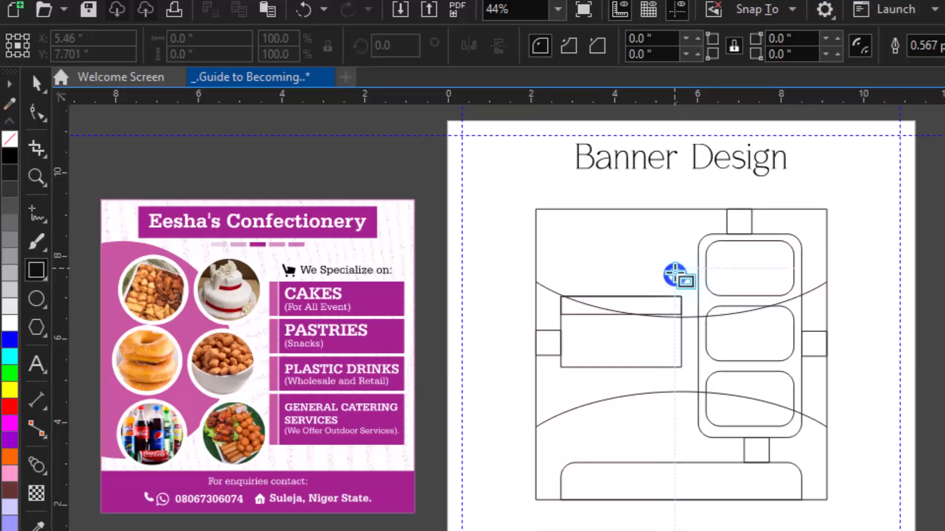
drag(675, 269, 561, 235)
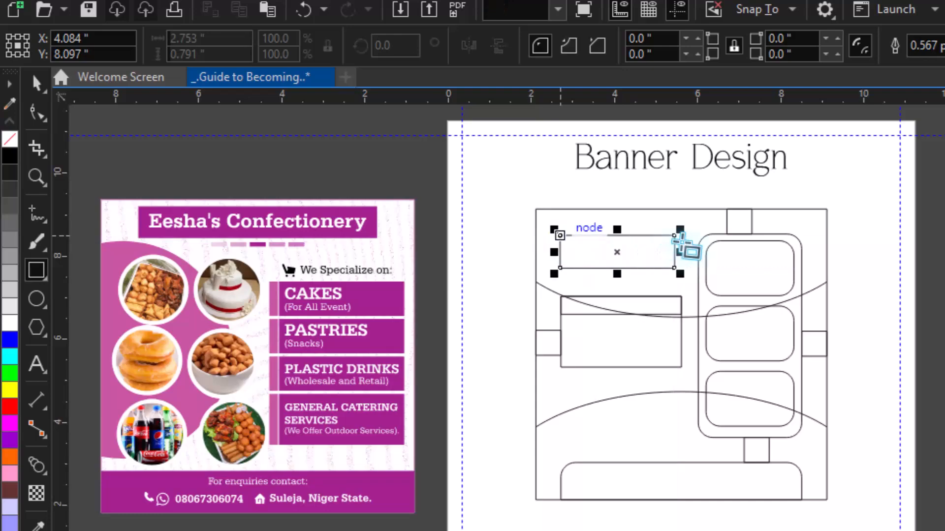
drag(617, 227, 722, 225)
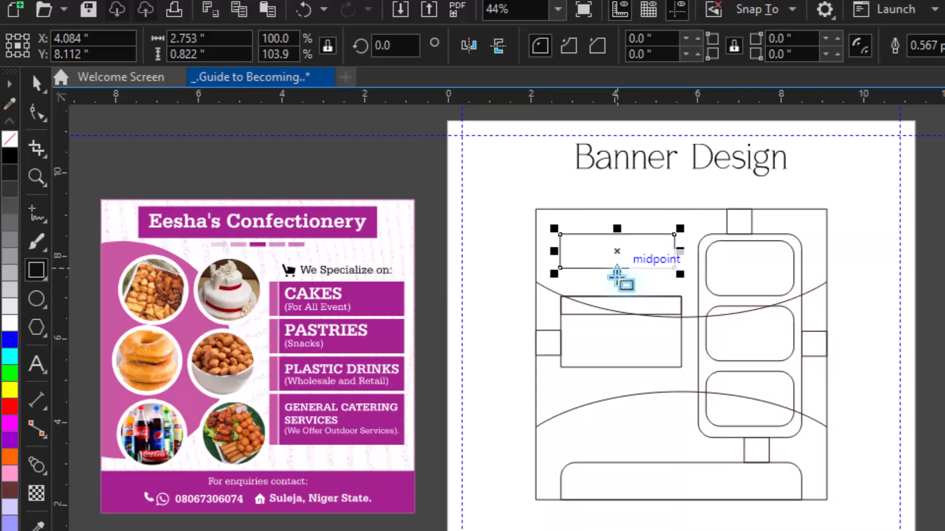
drag(616, 274, 636, 286)
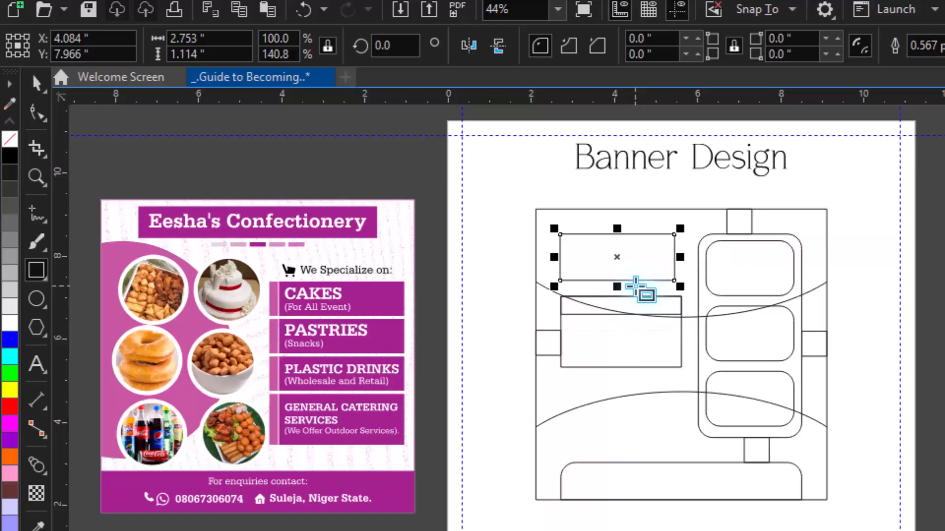
key(space)
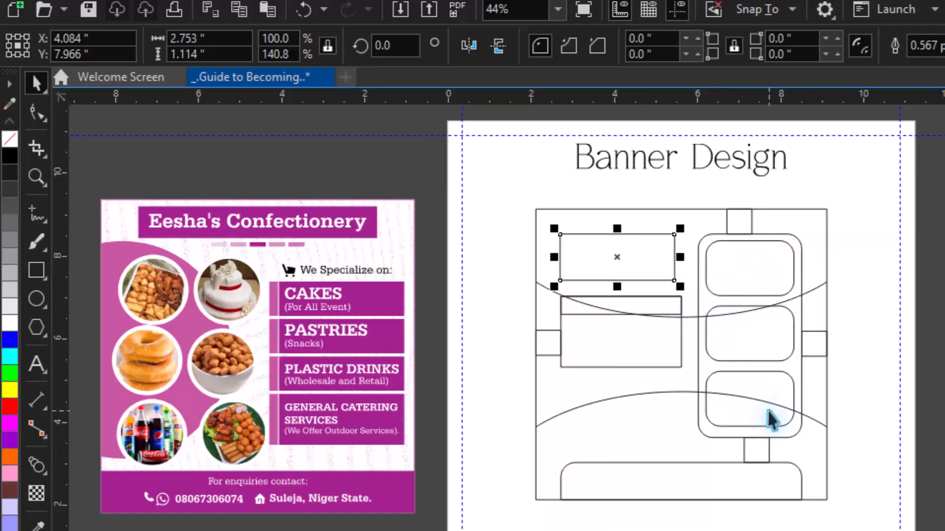
click(874, 433)
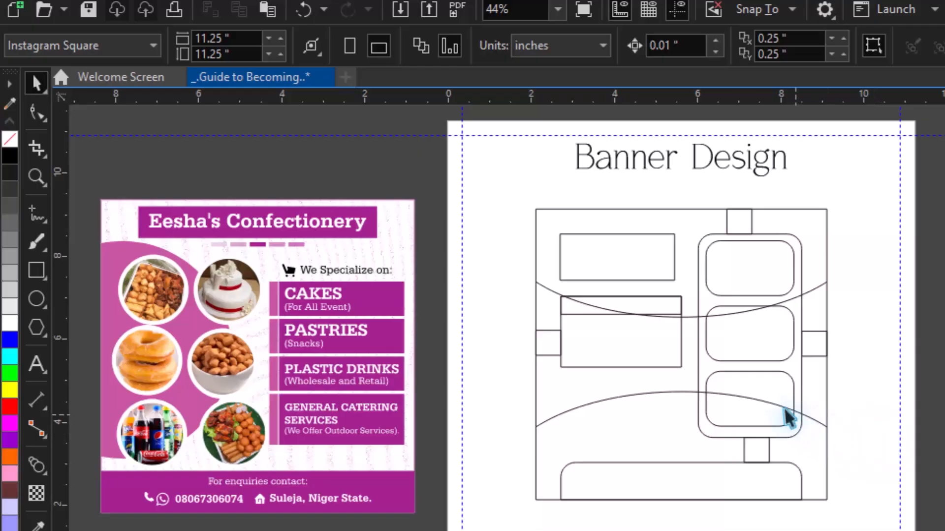
click(631, 266)
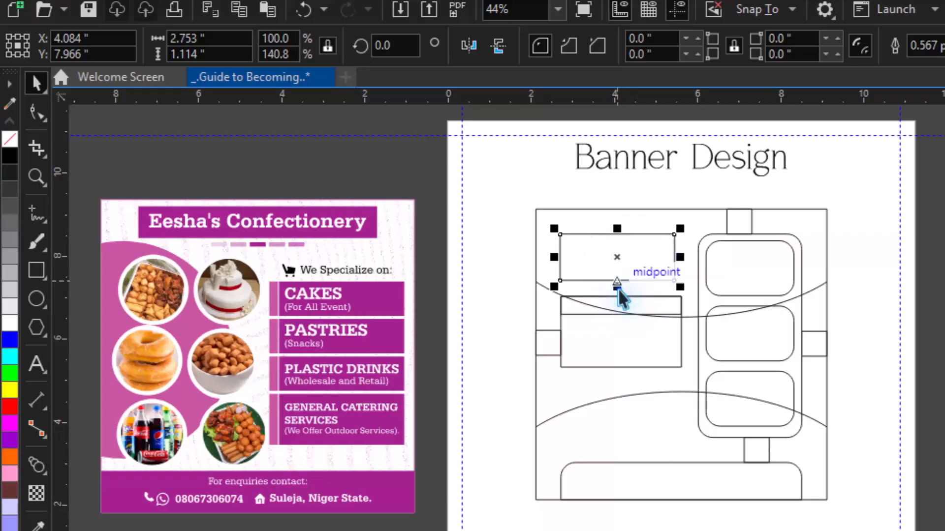
Step: Stretch the heading rectangle downward to meet the strip below, making it about 1.5 inches high
drag(618, 288, 620, 296)
click(873, 427)
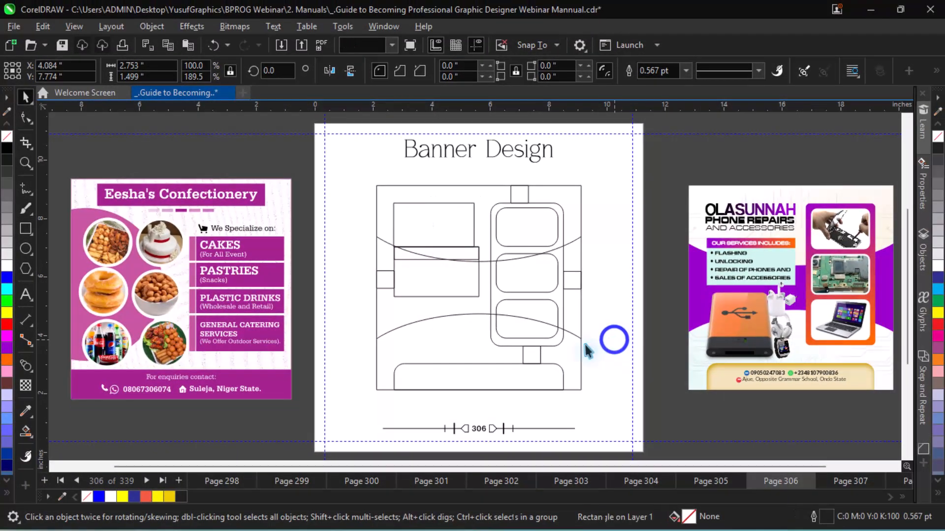
click(517, 367)
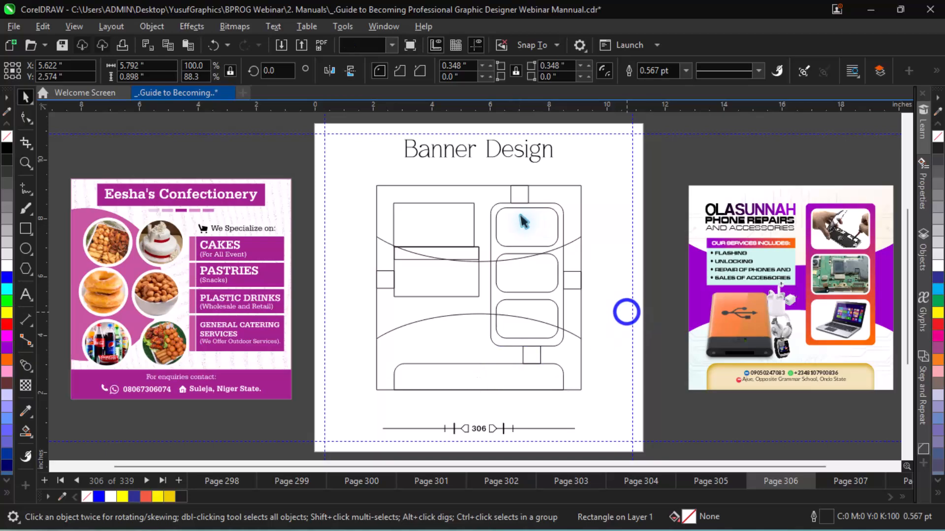
Step: Copy the complete banner wireframe to the empty area above the Olasunnah reference design and fill the copy's PowerClip frame with white
drag(358, 181, 599, 404)
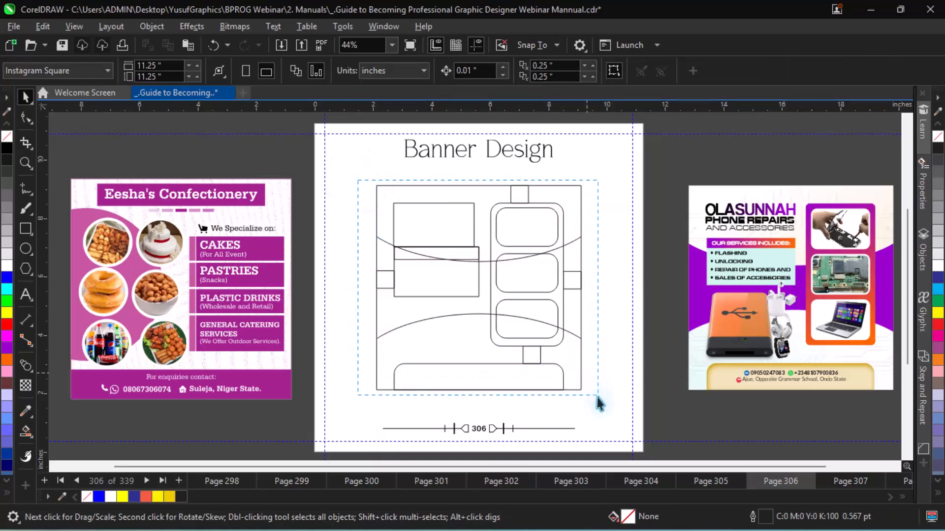
mouse_move(527, 257)
mouse_down()
mouse_move(508, 261)
mouse_move(721, 131)
mouse_move(737, 137)
mouse_move(754, 113)
mouse_move(774, 159)
mouse_move(820, 146)
mouse_up()
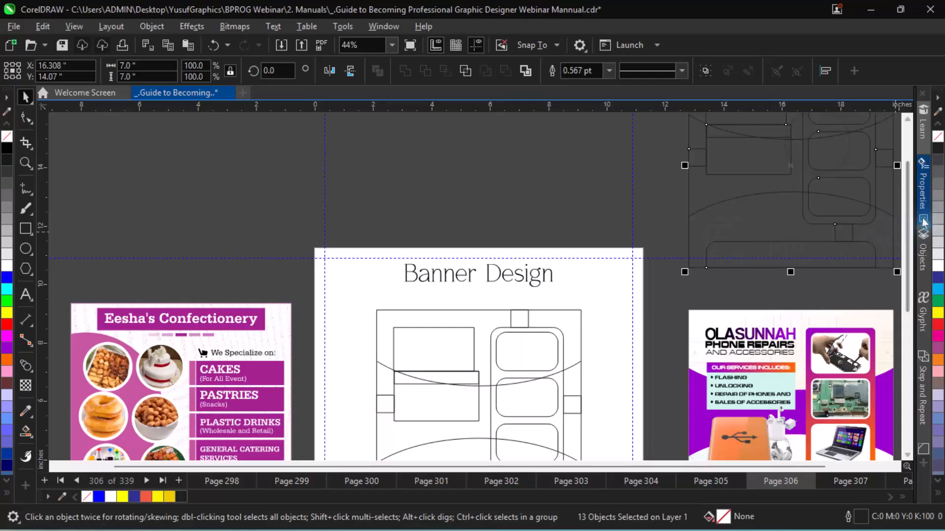
click(666, 229)
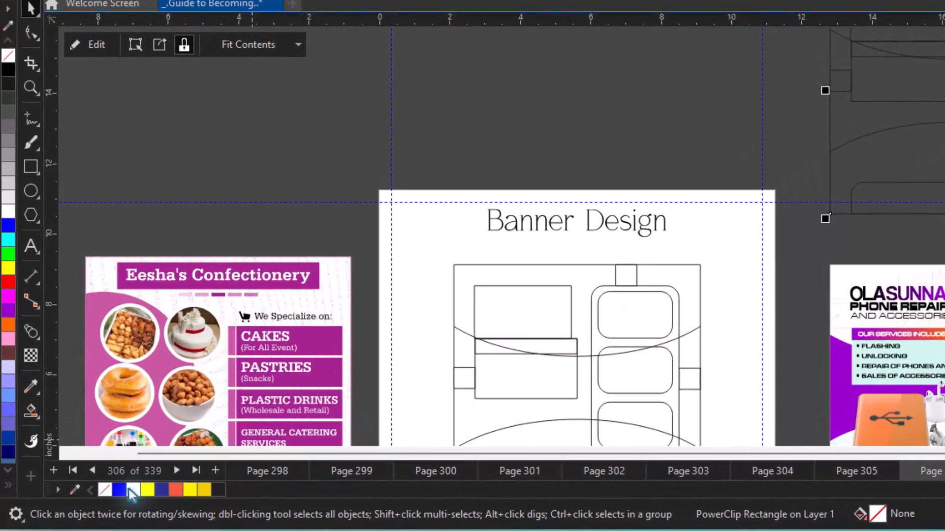
click(132, 491)
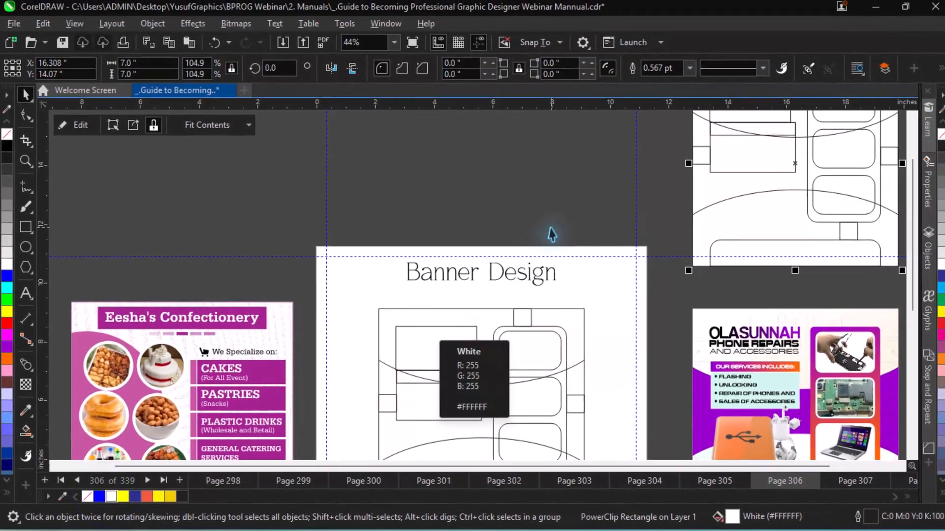
click(550, 227)
drag(903, 224, 900, 290)
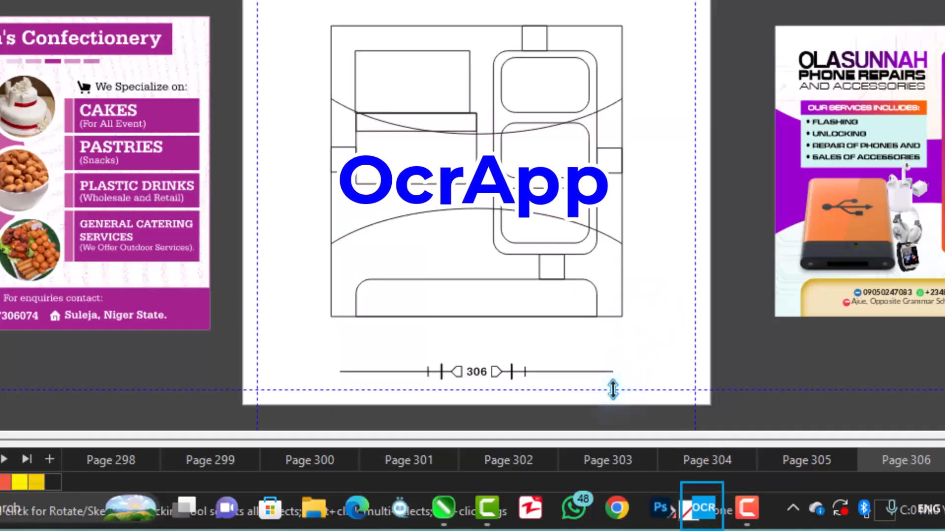
Step: Switch to OcrApp and open the image Olasunnah Phone Repairs And Accessories from the Banner folder in Design Export
click(697, 487)
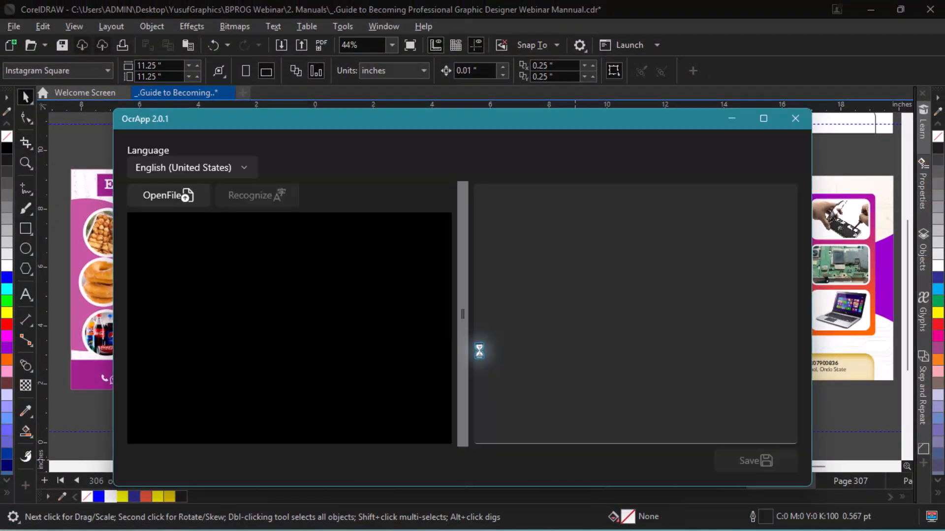
click(763, 119)
click(71, 96)
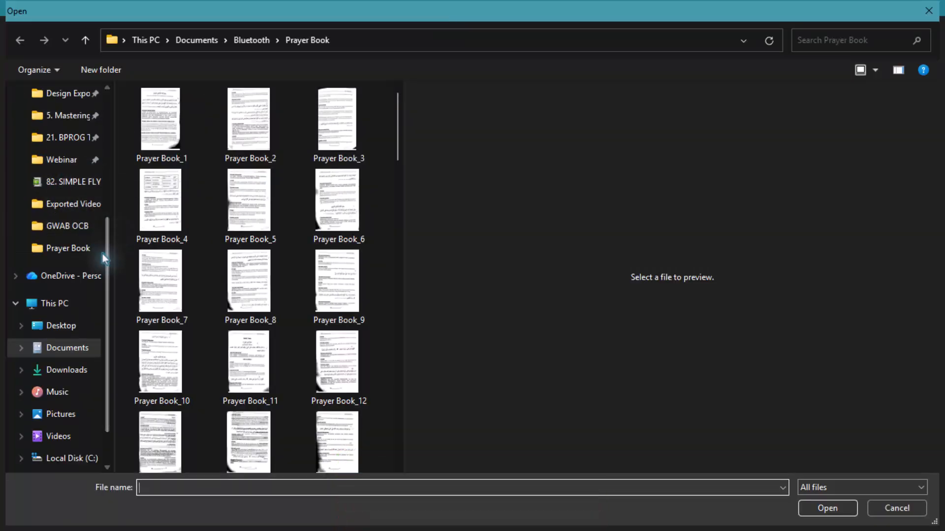
click(55, 163)
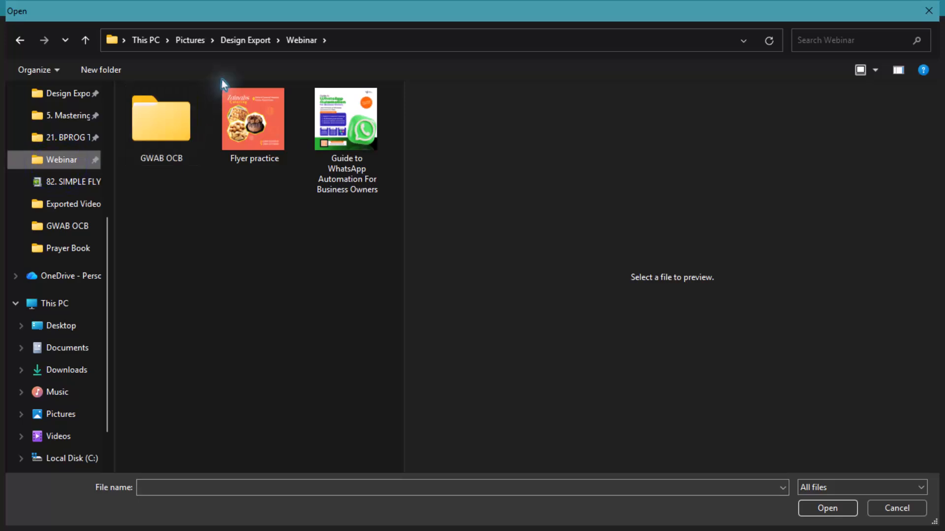
click(256, 39)
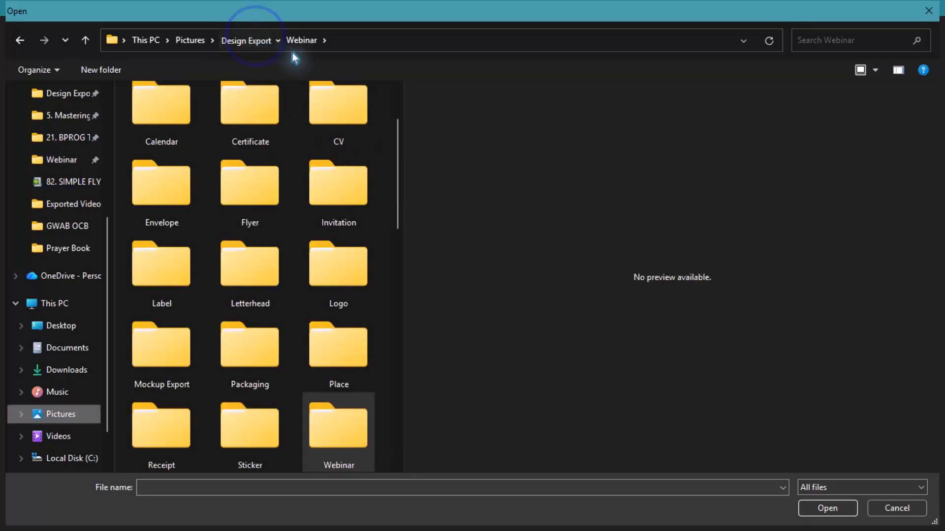
scroll(399, 150, down, 2)
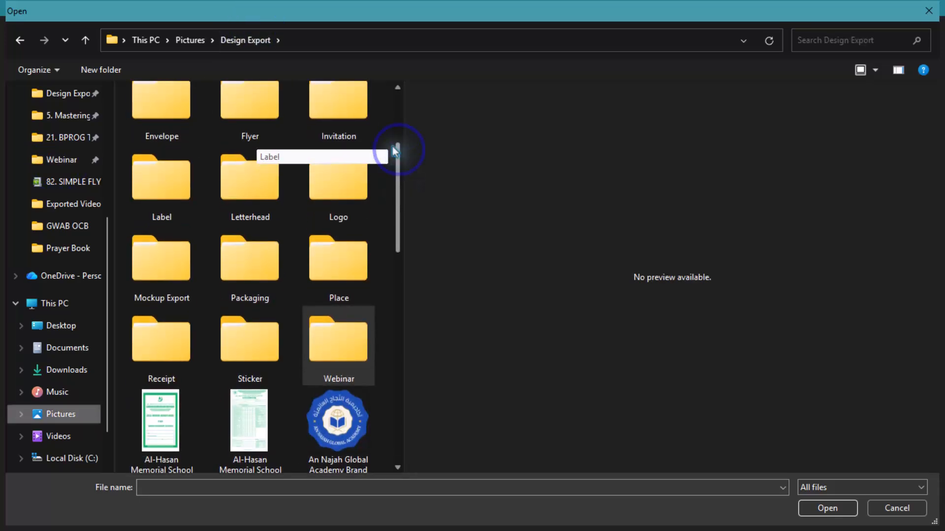
scroll(392, 146, up, 4)
double_click(159, 116)
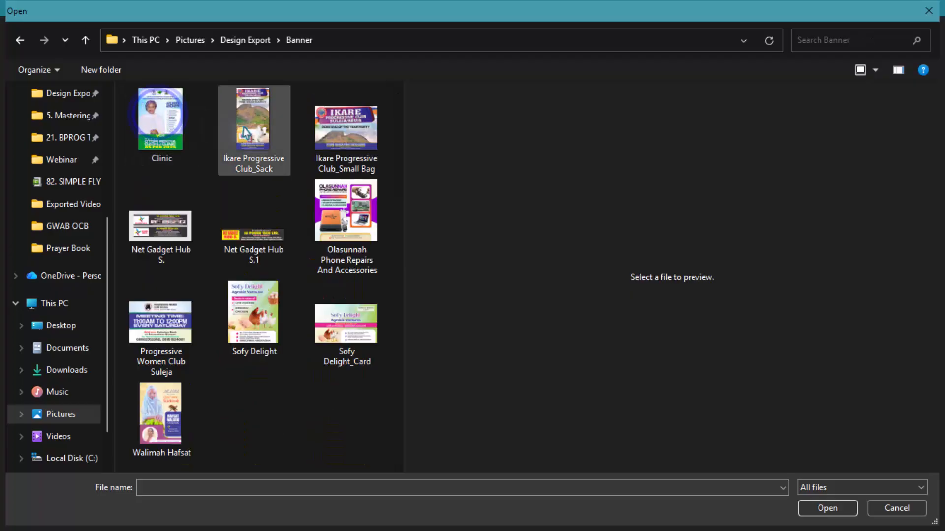
click(327, 214)
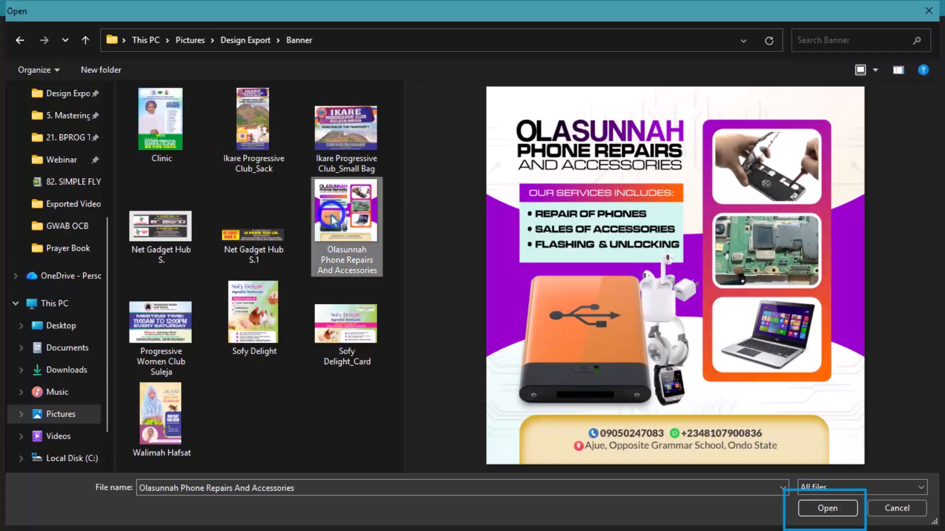
click(837, 508)
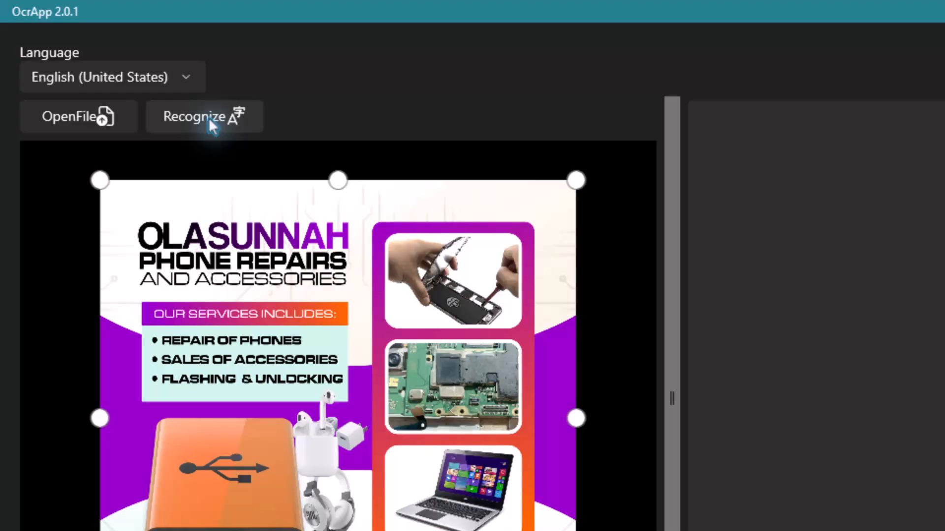
Step: Run text recognition on the banner image with the language set to English (United States)
click(158, 73)
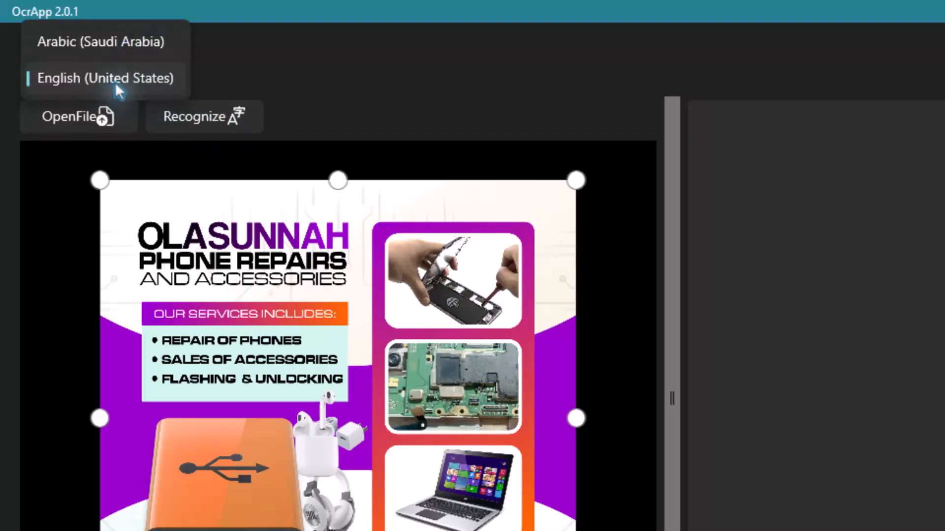
click(133, 79)
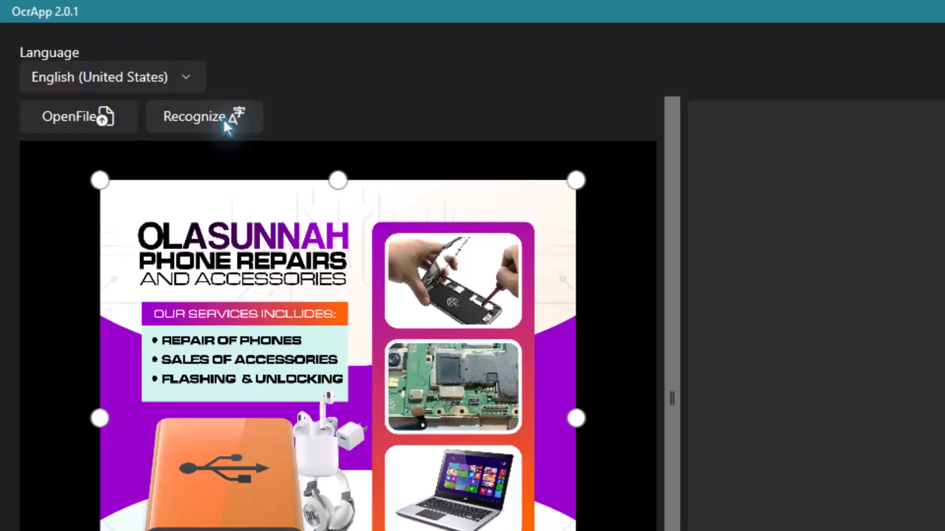
click(223, 119)
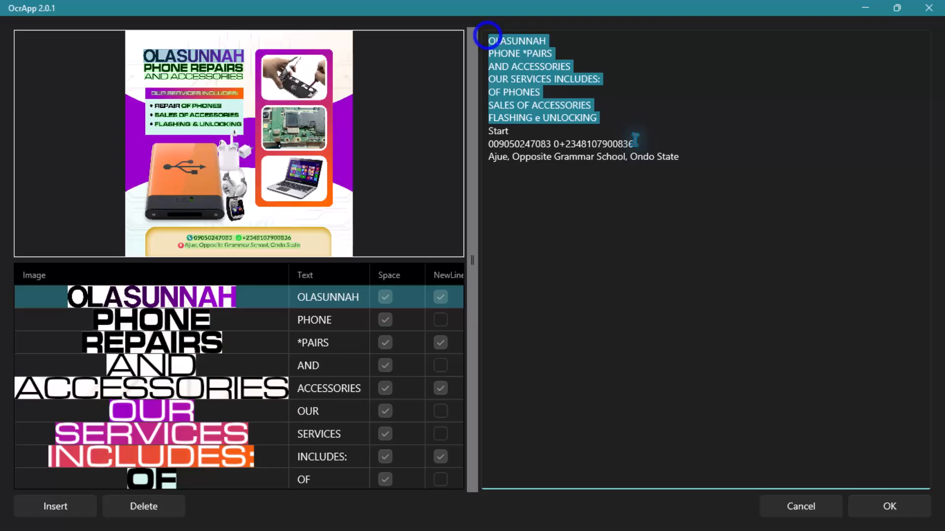
Step: Copy all the recognized banner text to the clipboard and close OcrApp
drag(488, 38, 673, 166)
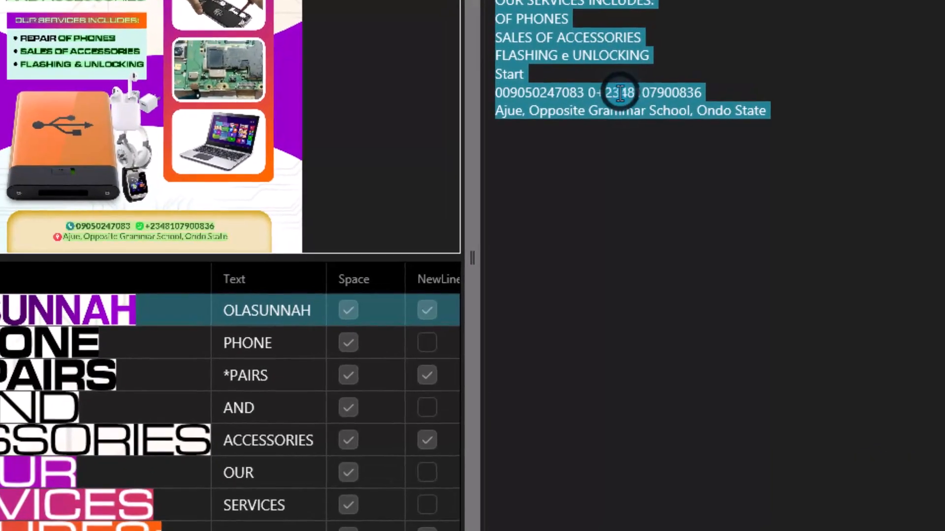
right_click(620, 94)
key(ctrl+c)
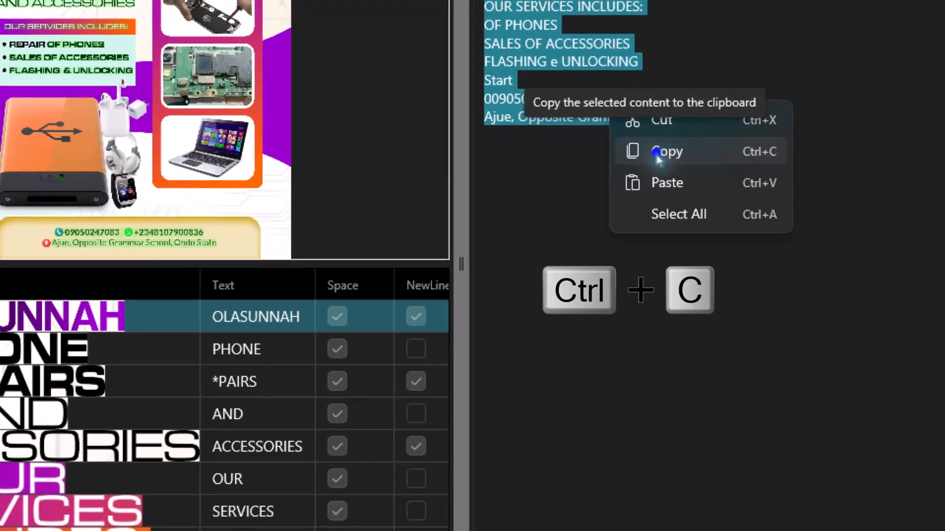
click(662, 143)
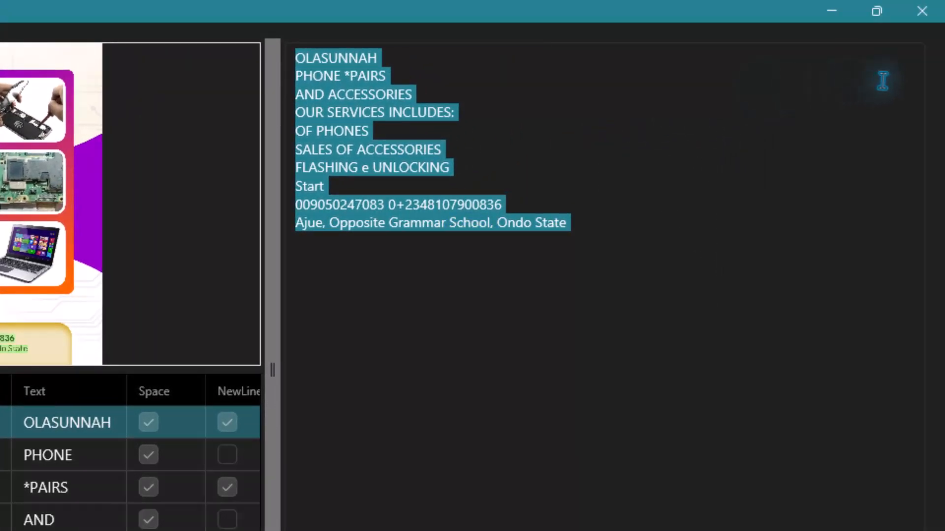
click(917, 14)
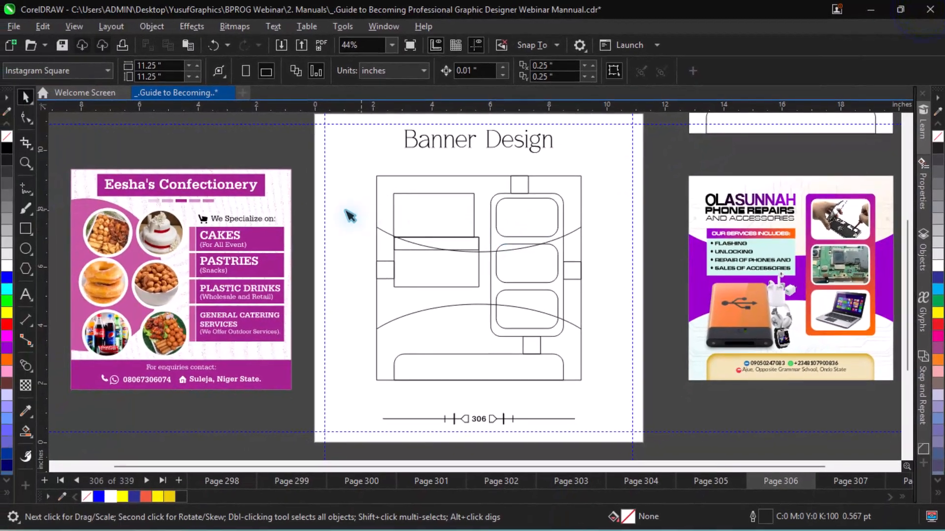
Step: Paste the recognized text into CorelDRAW beside the wireframe's upper-left corner and scale the block to about 4.09 inches wide
click(25, 294)
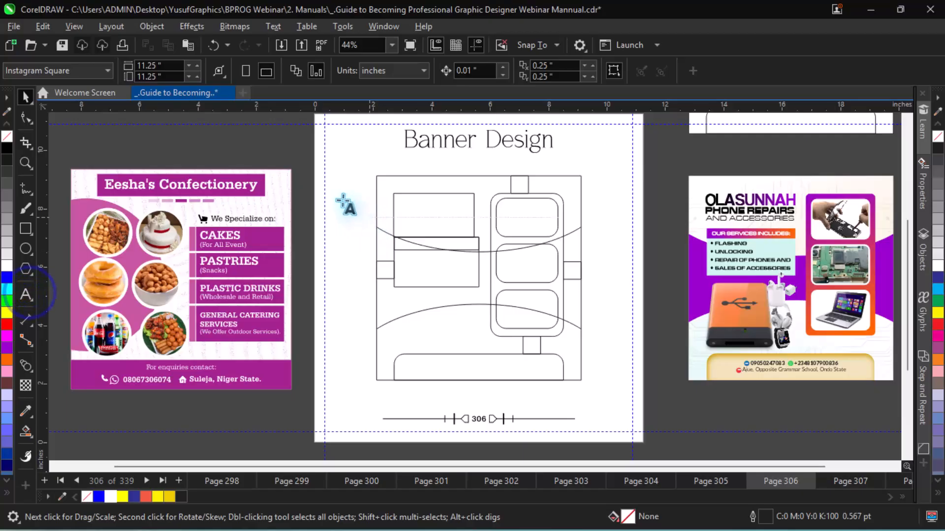
click(336, 171)
key(ctrl+v)
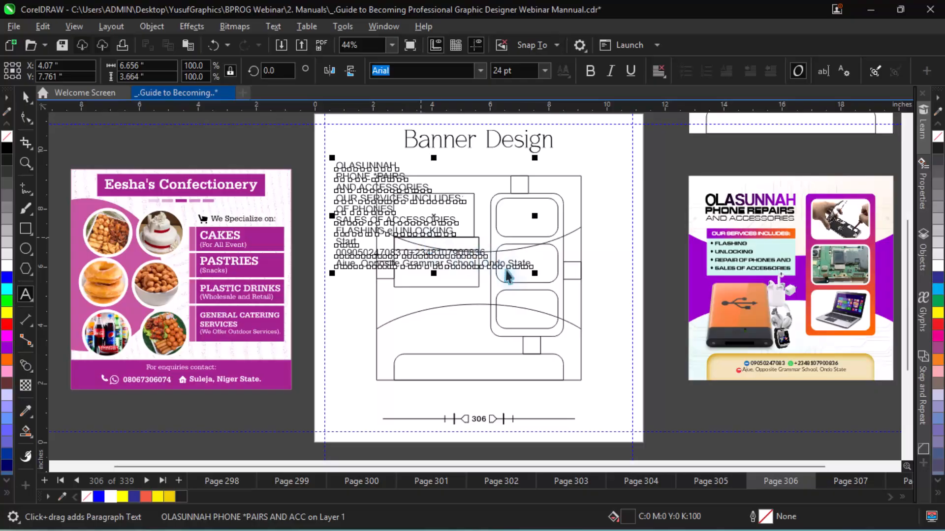
drag(534, 272, 455, 228)
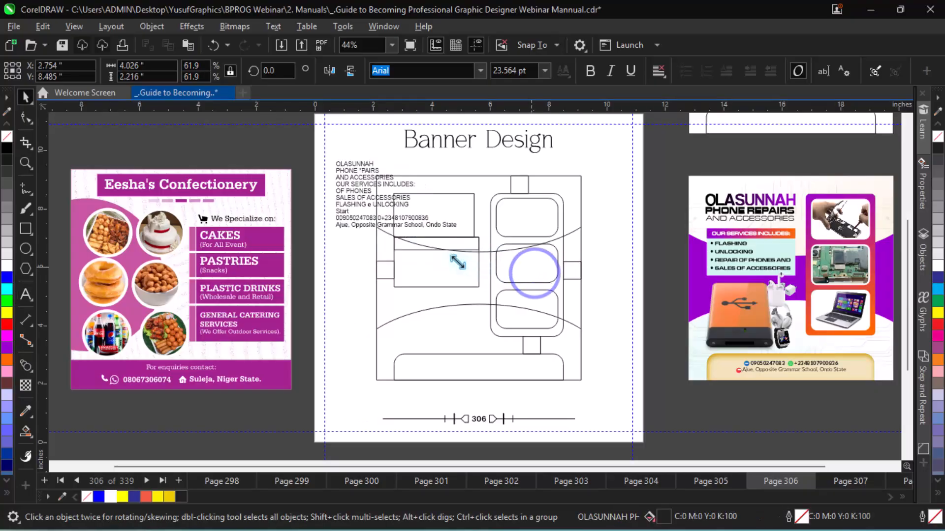
drag(462, 265, 463, 266)
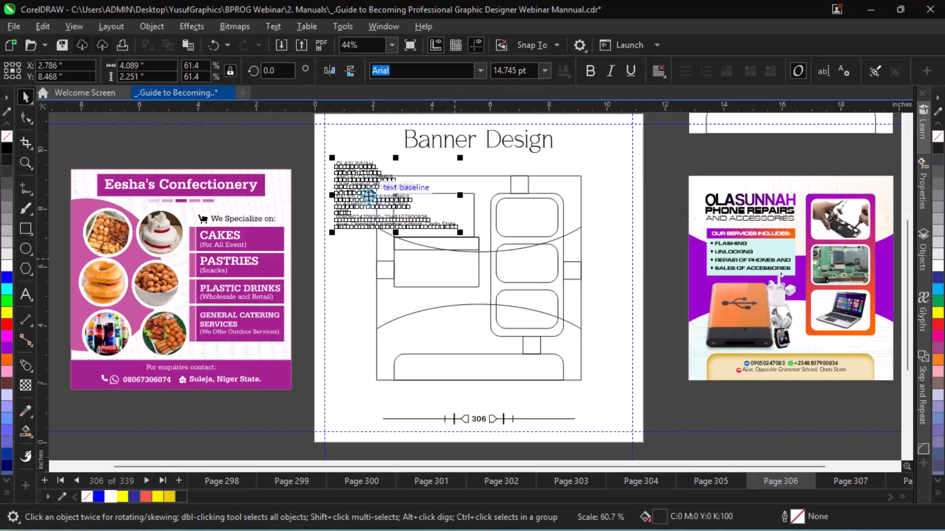
drag(365, 198, 340, 184)
Step: Shift the pasted text block slightly toward the wireframe and break it apart into separate lines
key(z)
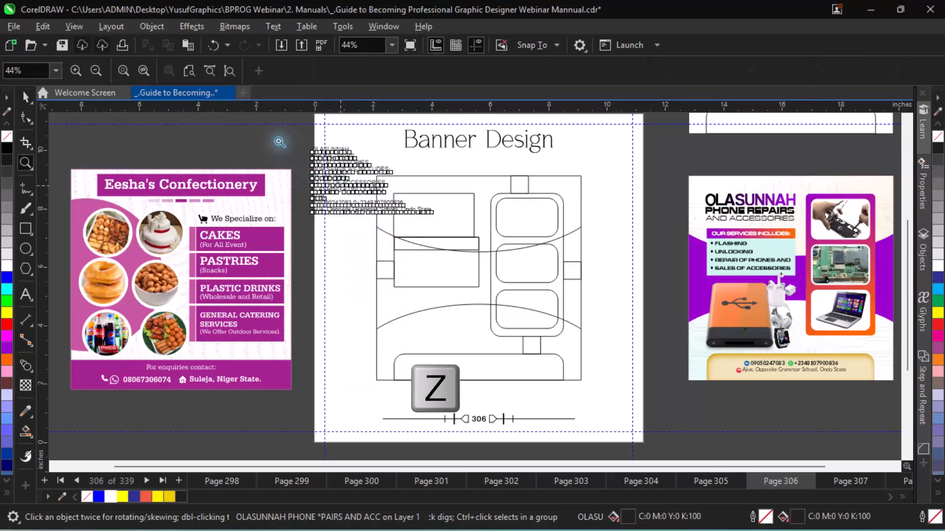
drag(278, 142, 555, 257)
drag(606, 350, 608, 389)
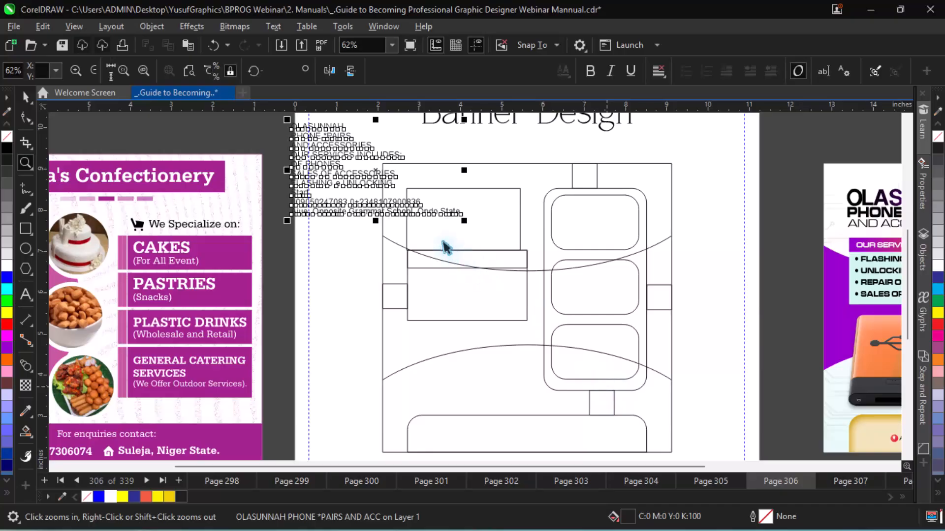
key(space)
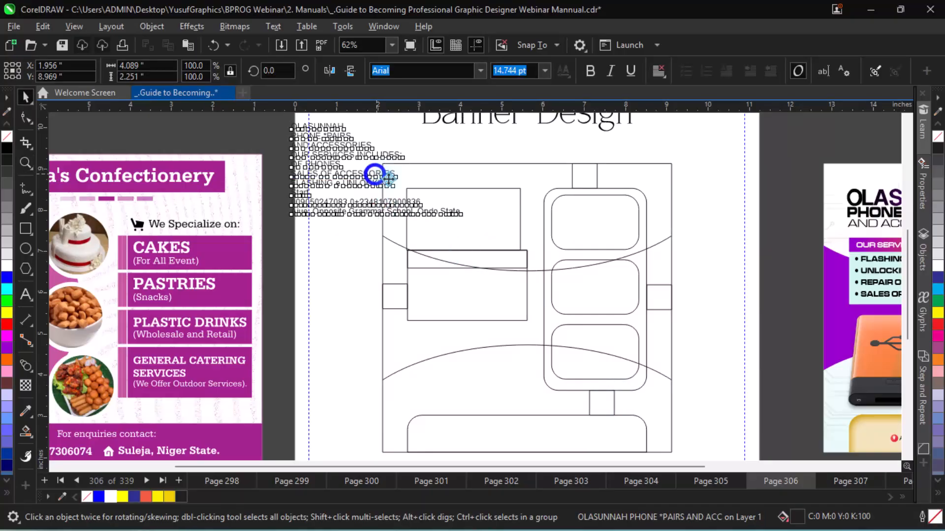
drag(375, 174, 396, 186)
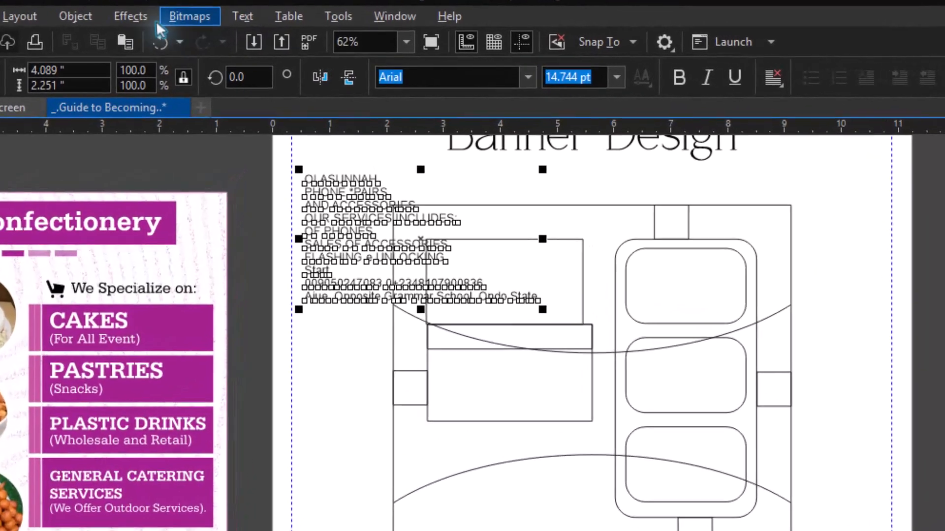
key(ctrl+k)
click(76, 20)
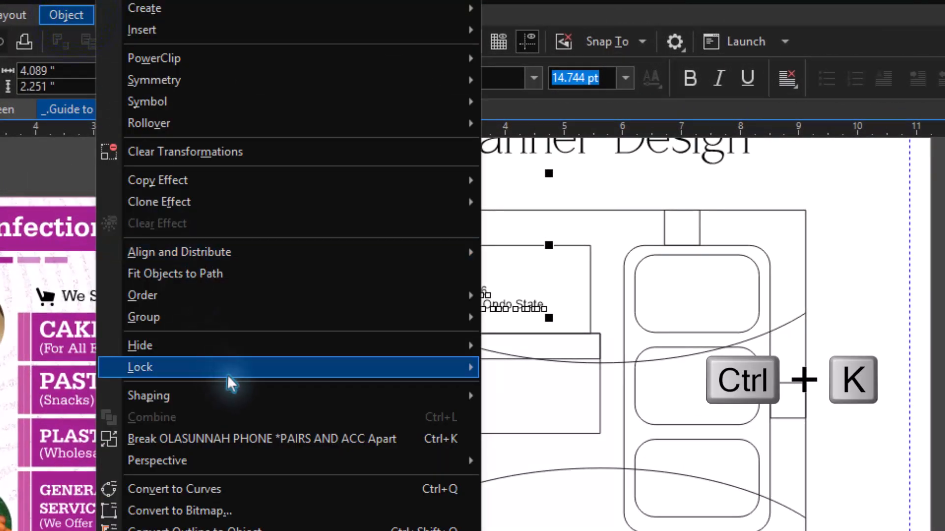
click(252, 441)
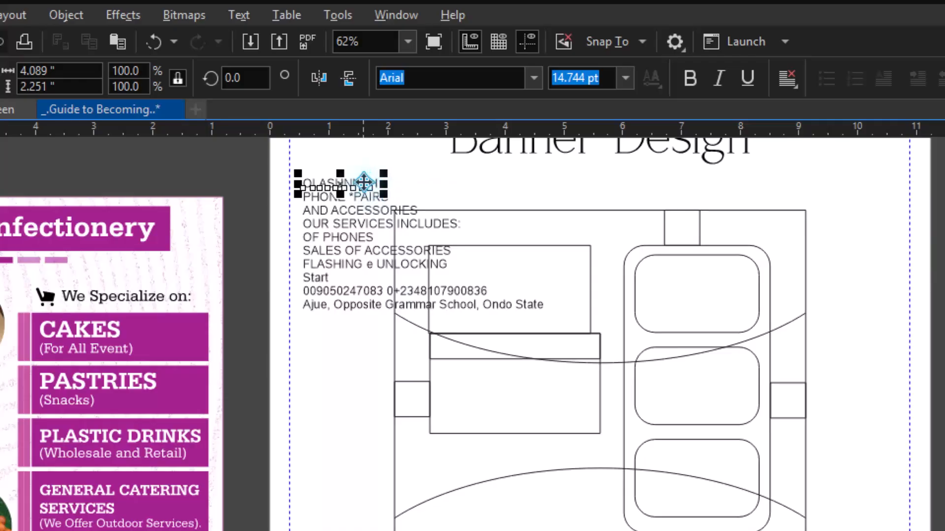
Step: Move the lines OLASUNNAH, PHONE *PAIRS and AND ACCESSORIES into the heading rectangle, stacked one below another
mouse_move(364, 182)
mouse_down()
mouse_move(516, 274)
mouse_move(500, 267)
mouse_move(512, 261)
mouse_up()
drag(358, 195, 510, 282)
mouse_move(369, 212)
mouse_down()
mouse_move(521, 292)
mouse_move(515, 287)
mouse_up()
Step: Move the line OUR SERVICES INCLUDES: onto the strip and the line OF PHONES into the rectangle below it
mouse_move(394, 226)
mouse_down()
mouse_move(551, 343)
mouse_move(539, 345)
mouse_up()
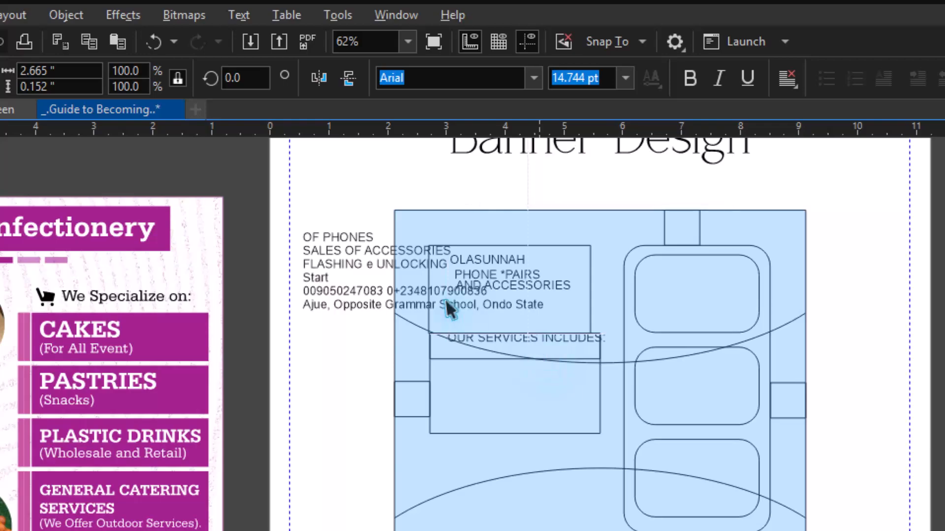
mouse_move(341, 235)
mouse_down()
mouse_move(539, 316)
mouse_move(510, 377)
mouse_move(495, 379)
mouse_up()
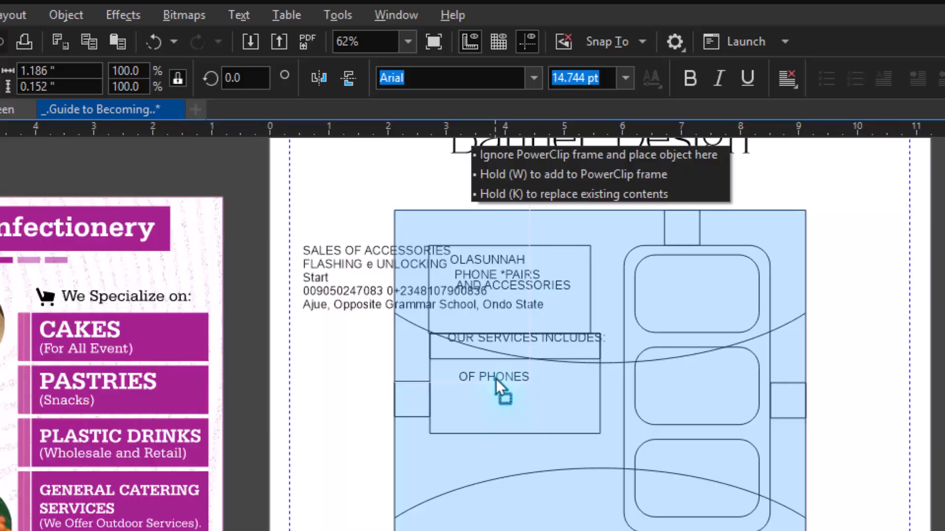
drag(495, 379, 495, 379)
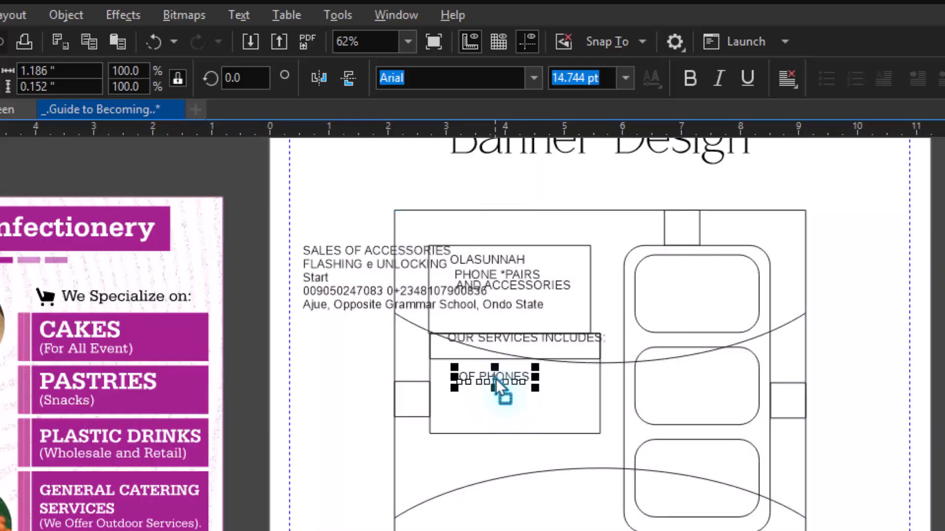
Step: Stack the lines SALES OF ACCESSORIES, OF PHONES and FLASHING e UNLOCKING in the rectangle below the services strip
click(349, 251)
click(350, 250)
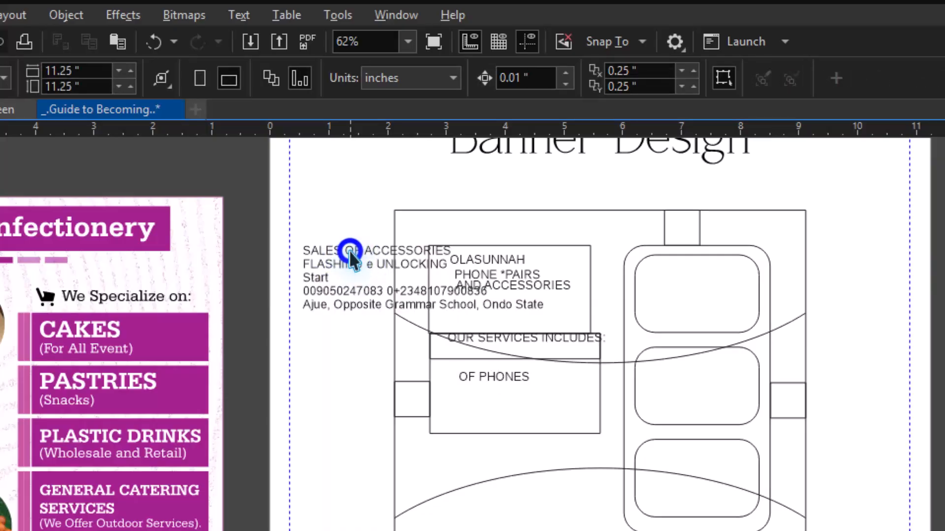
click(349, 249)
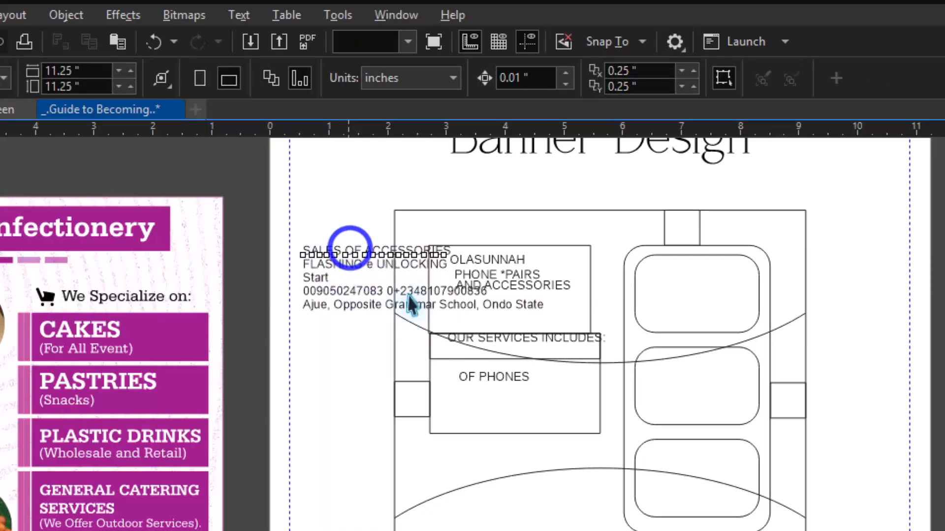
drag(350, 249, 501, 421)
click(504, 377)
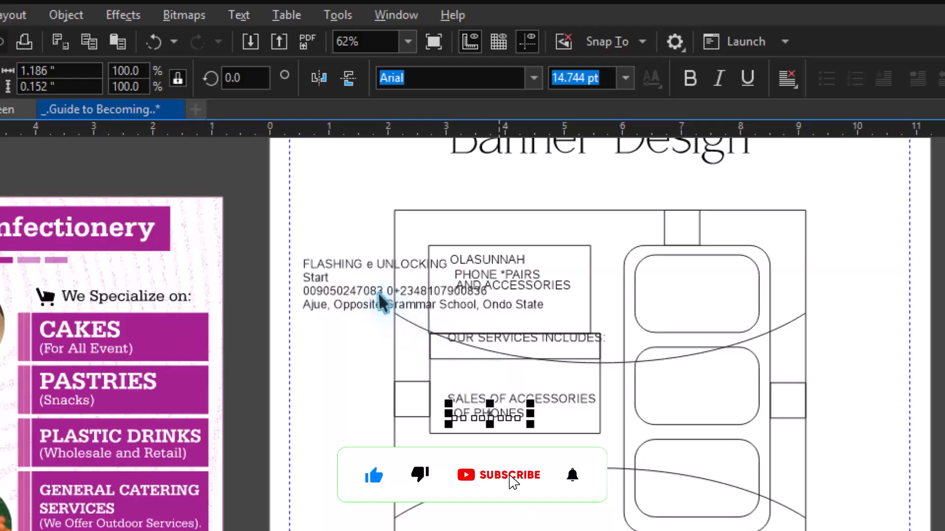
click(351, 264)
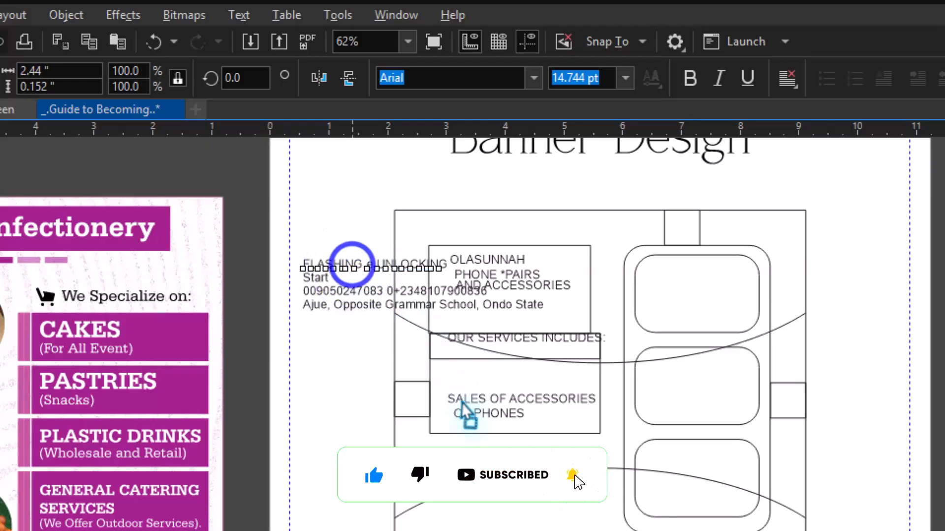
drag(461, 403, 494, 433)
Step: Move the phone number line and the address line into the rounded contact box at the wireframe's base
click(317, 290)
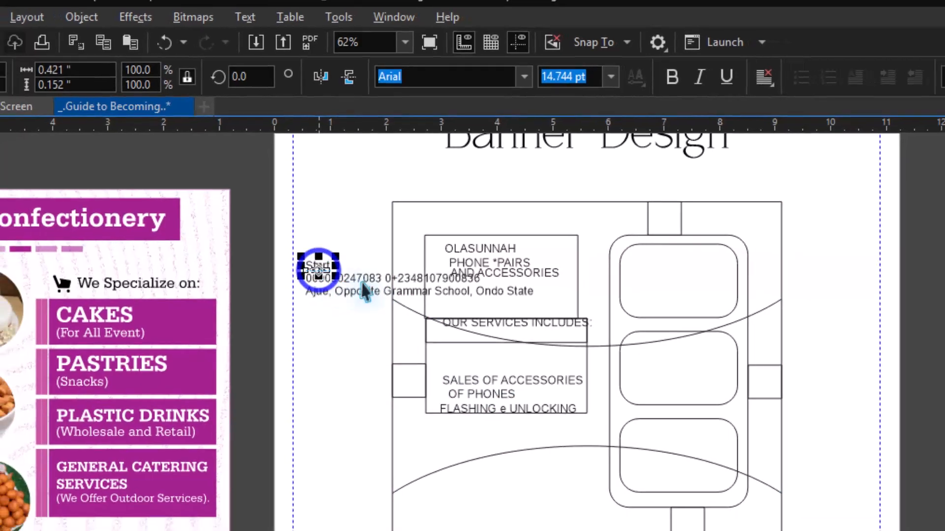
click(367, 295)
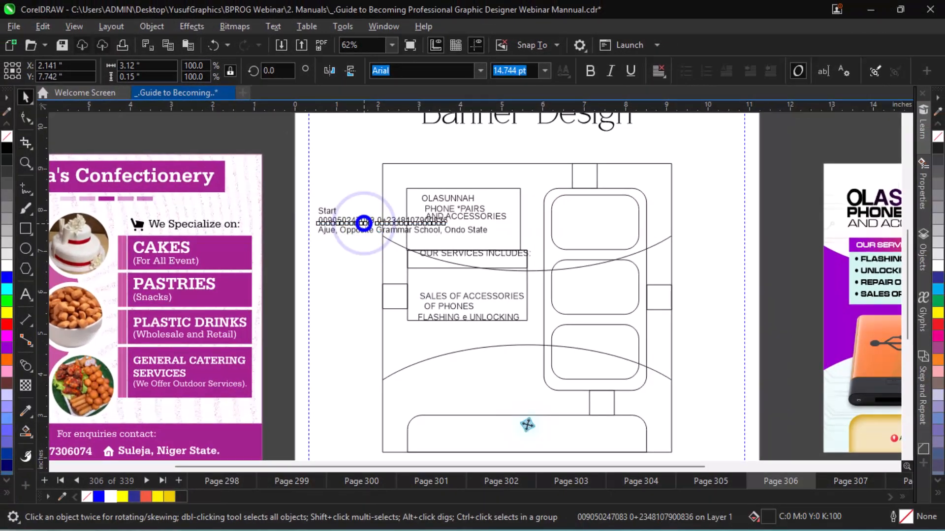
mouse_move(527, 425)
mouse_down()
mouse_move(521, 437)
mouse_move(523, 427)
mouse_up()
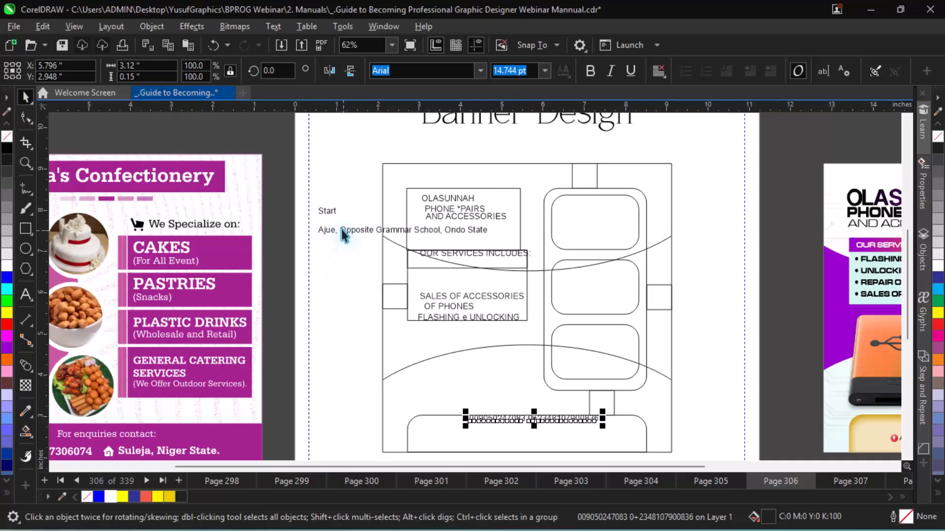
drag(341, 229, 474, 396)
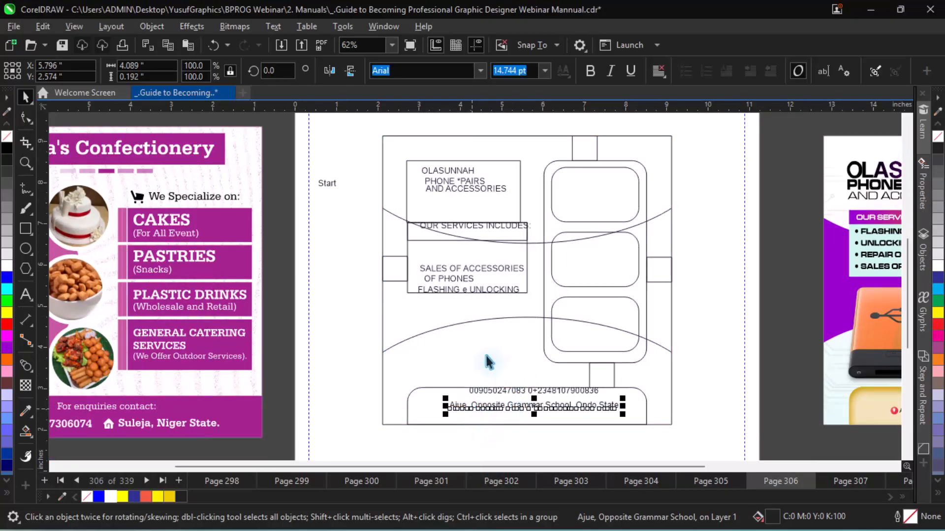
Step: Delete the stray text line Start beside the wireframe
click(328, 184)
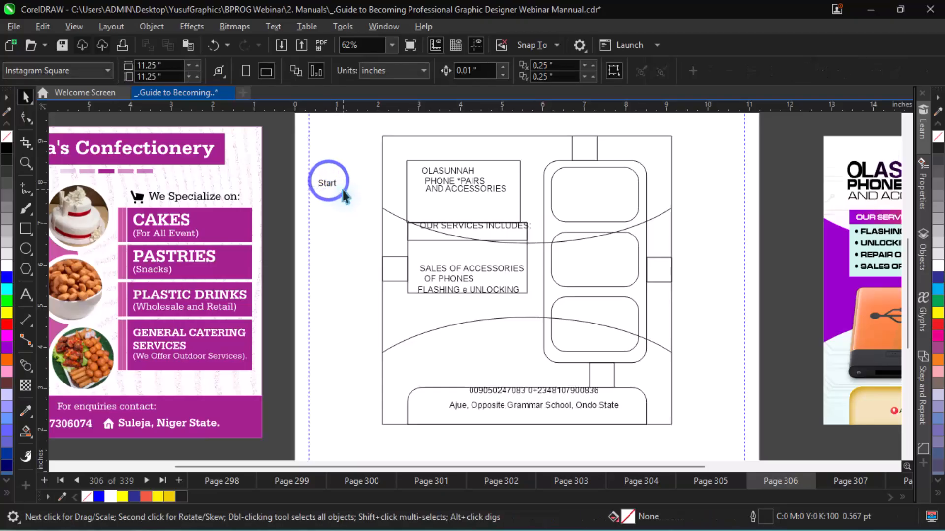
click(331, 188)
key(Delete)
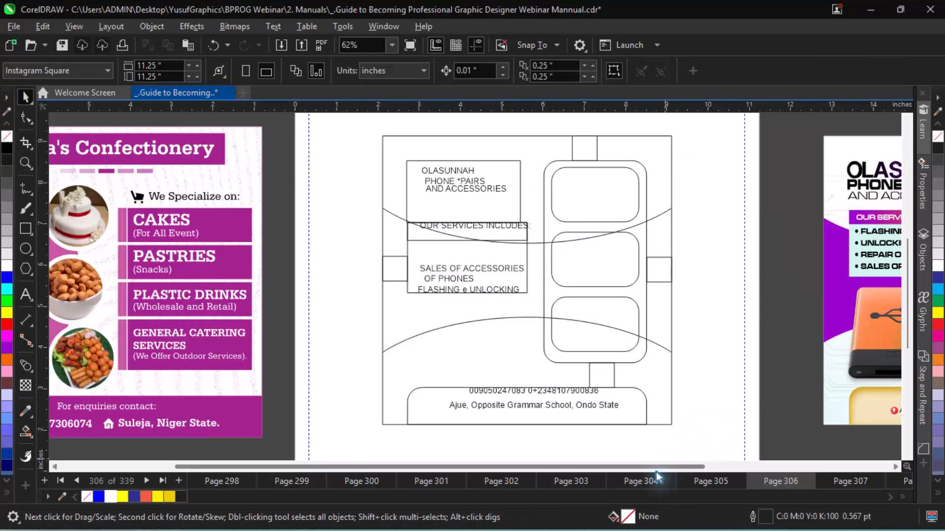
Step: Space out the heading lines by moving AND ACCESSORIES down to the heading rectangle's lower edge and PHONE *PAIRS slightly lower
drag(658, 467, 786, 449)
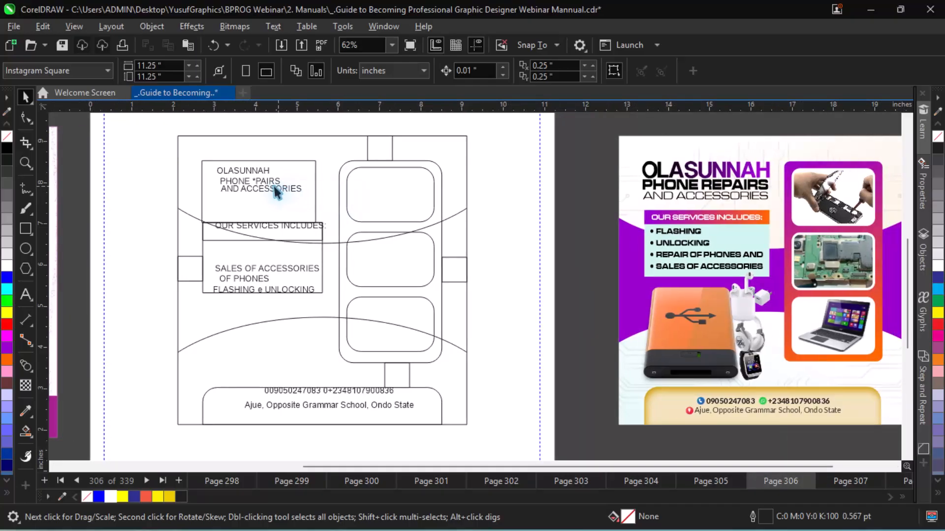
click(259, 173)
key(z)
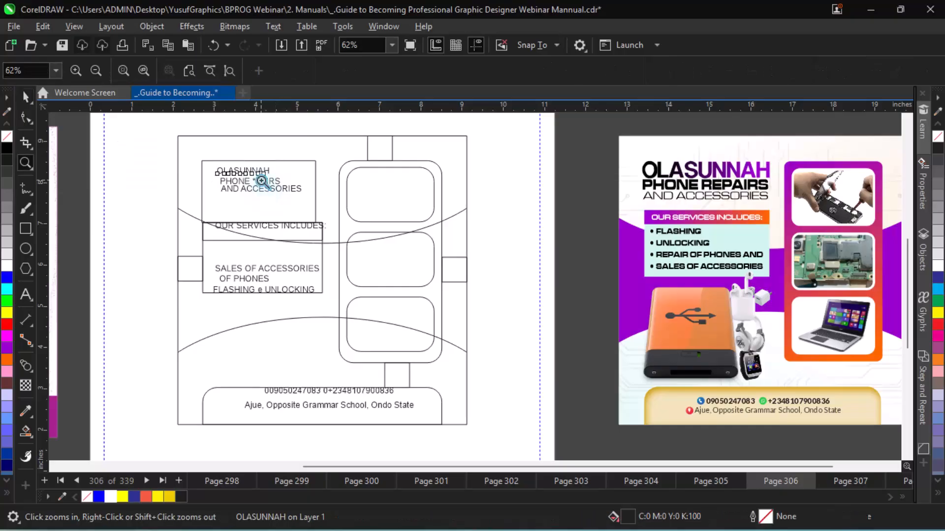
drag(160, 140, 427, 271)
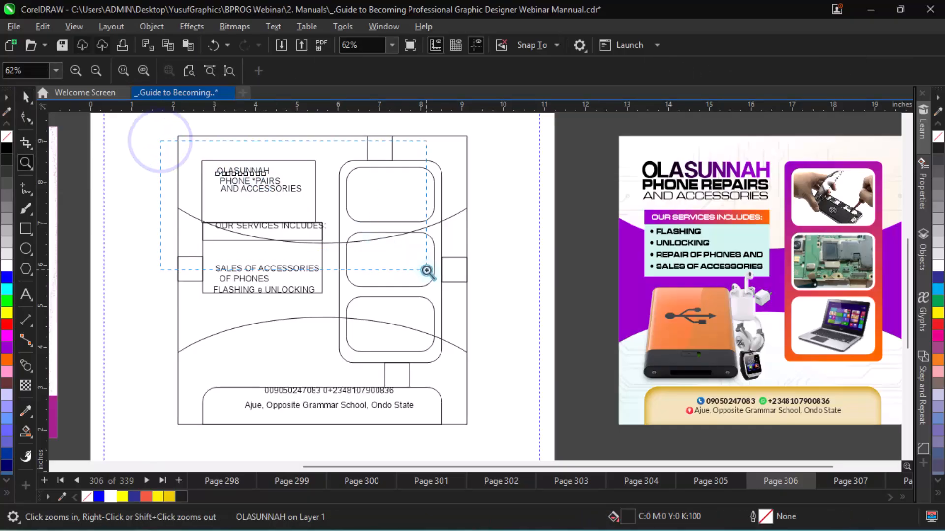
drag(466, 336, 469, 359)
key(space)
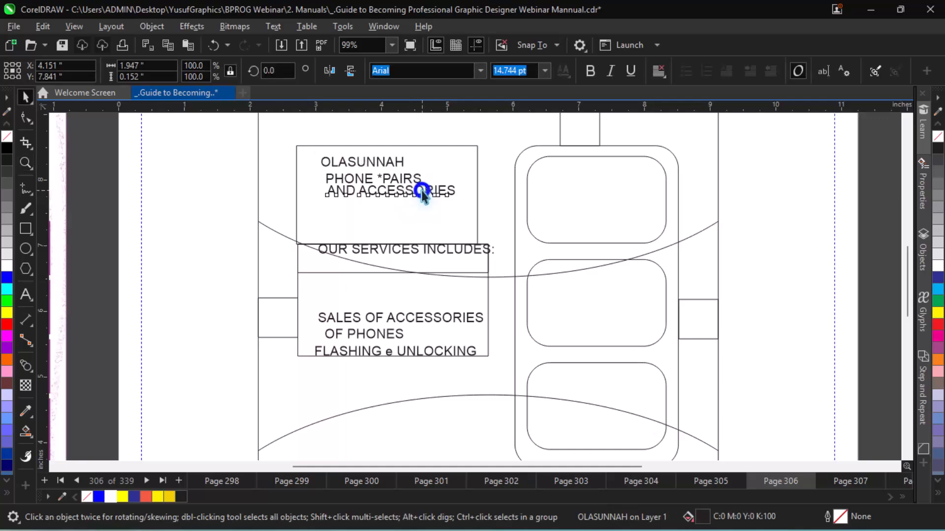
click(422, 191)
drag(422, 190, 413, 238)
mouse_move(404, 189)
mouse_down()
mouse_move(407, 199)
mouse_move(391, 196)
mouse_up()
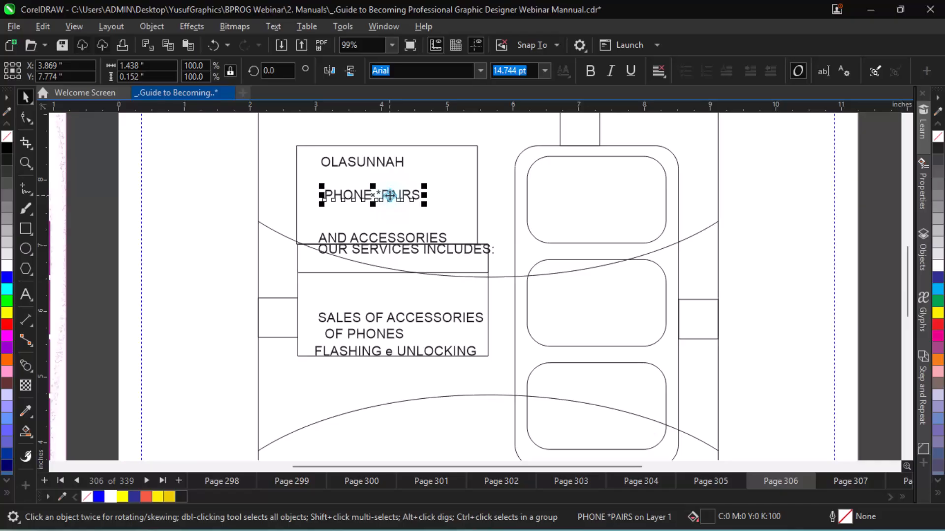
Step: Correct the second heading line to read PHONE REPAIRS and shift it slightly down
double_click(386, 198)
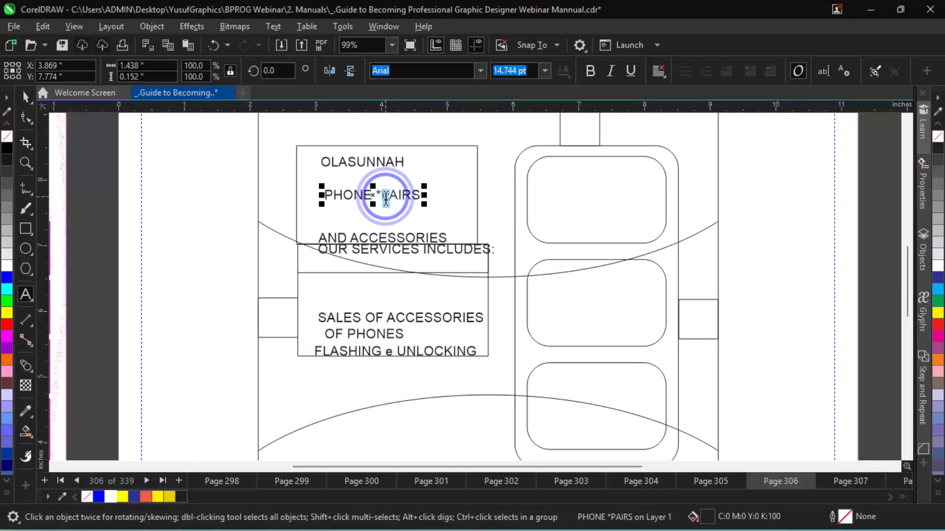
key(BackSpace)
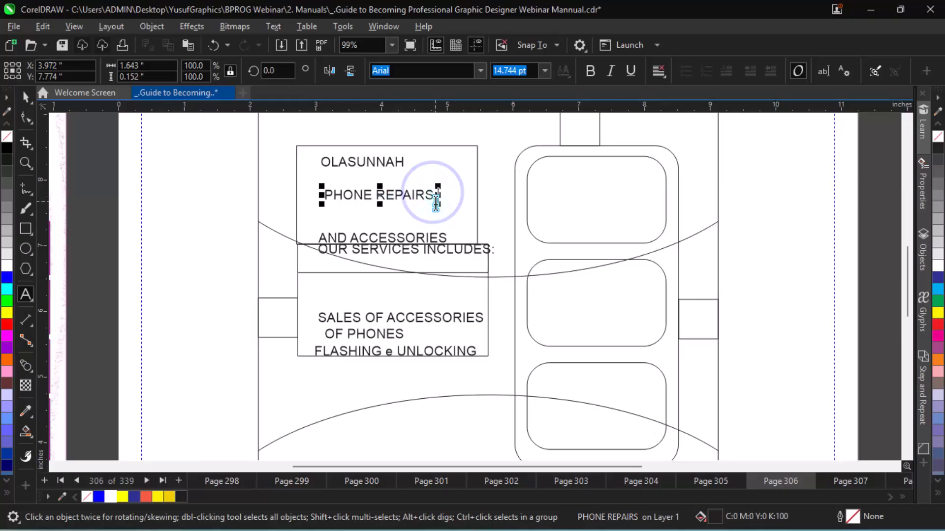
key(BackSpace)
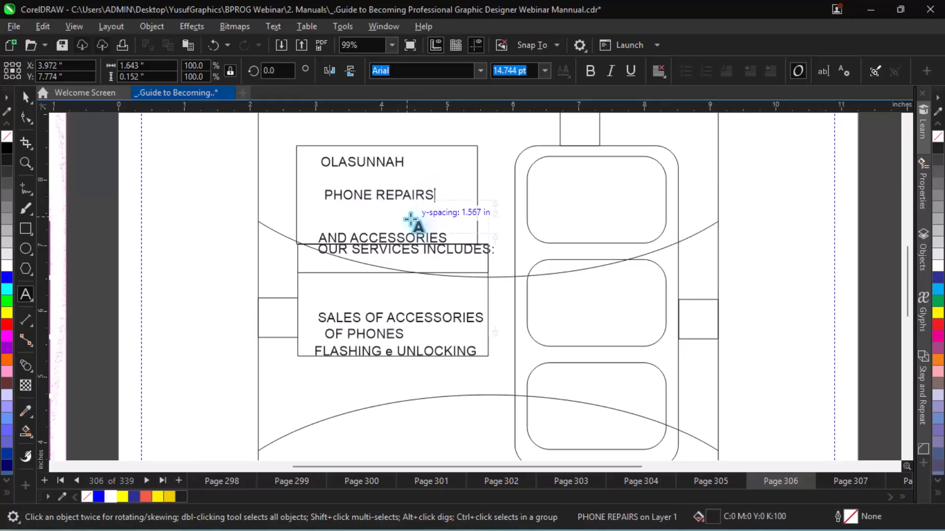
key(ctrl+space)
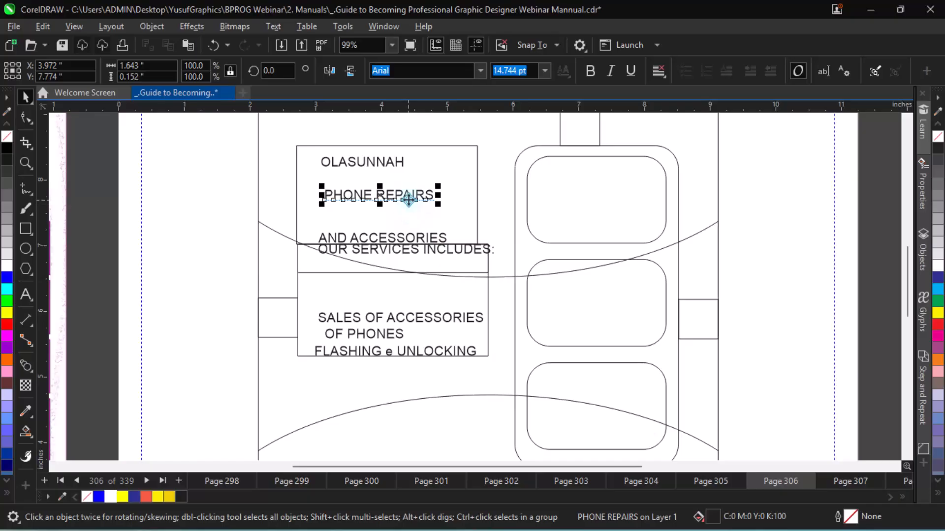
drag(408, 200, 412, 230)
Step: Set the font of the OLASUNNAH heading to regular Coolvetica
click(393, 161)
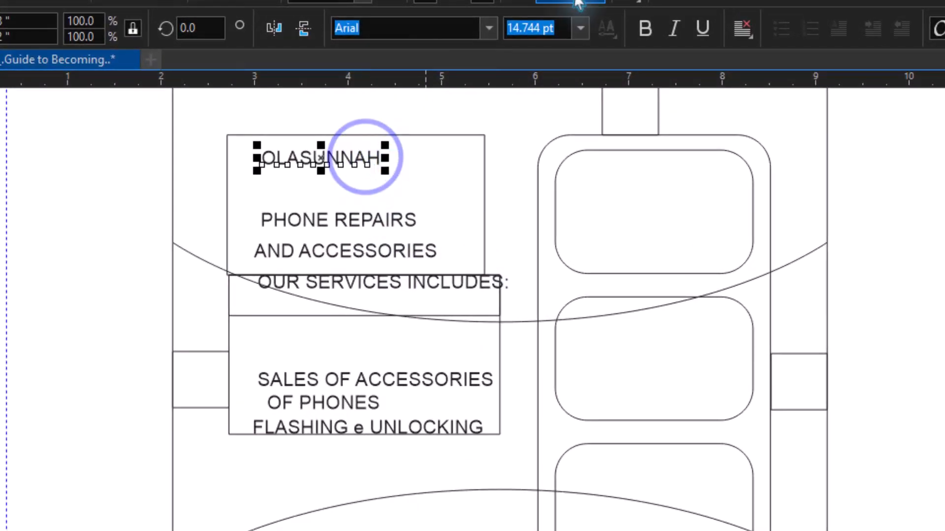
click(487, 28)
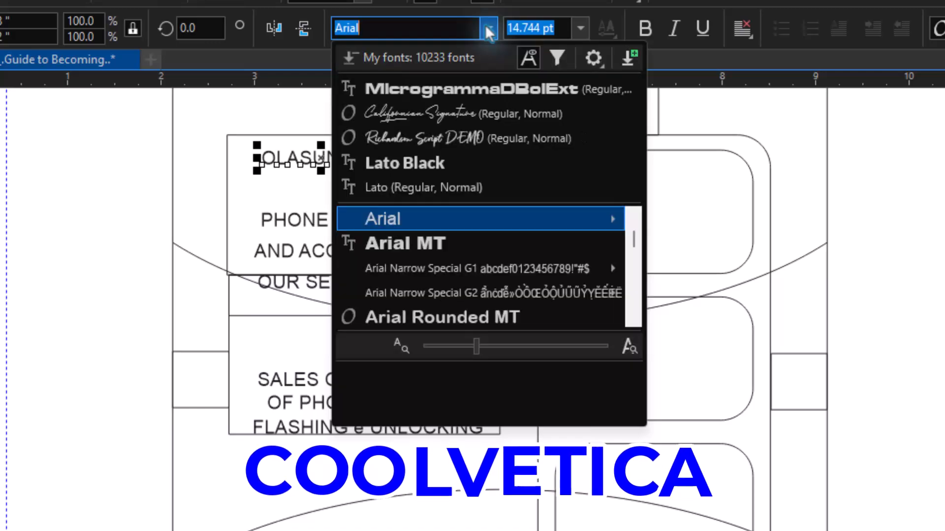
text(C)
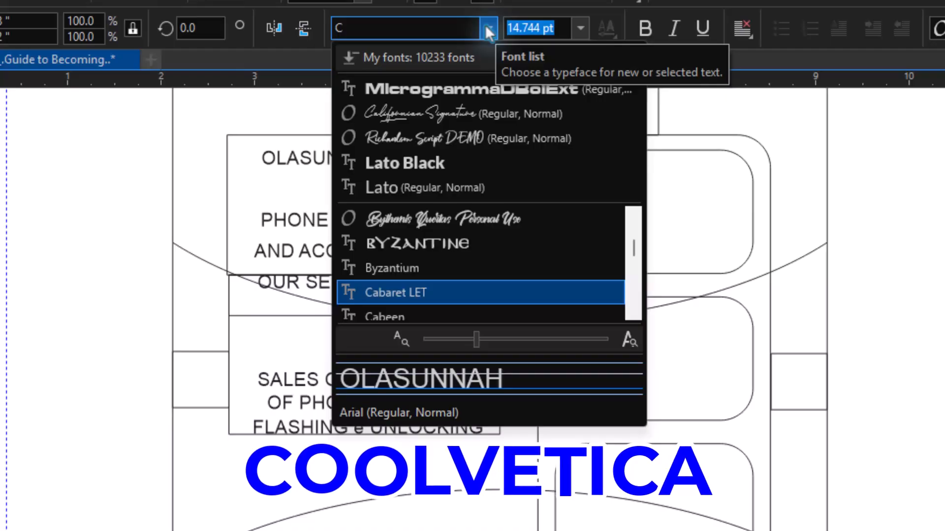
text(O)
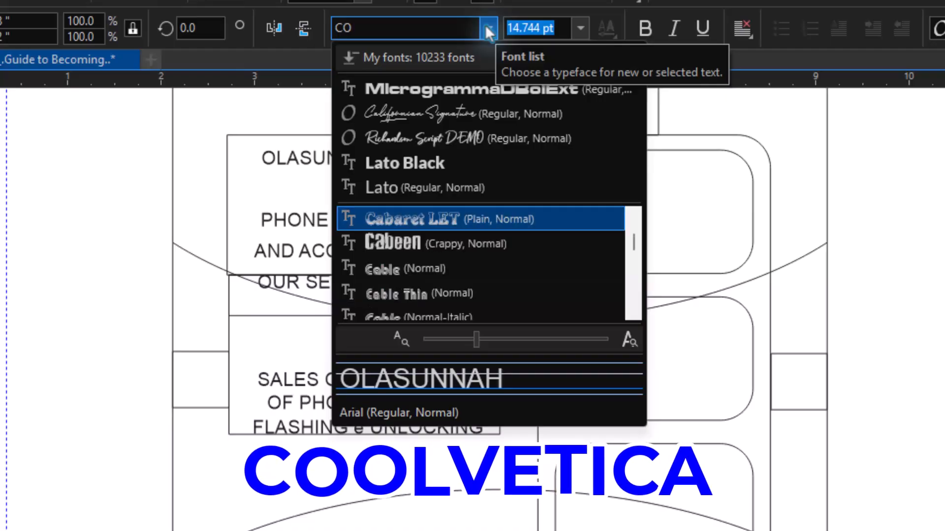
text(O)
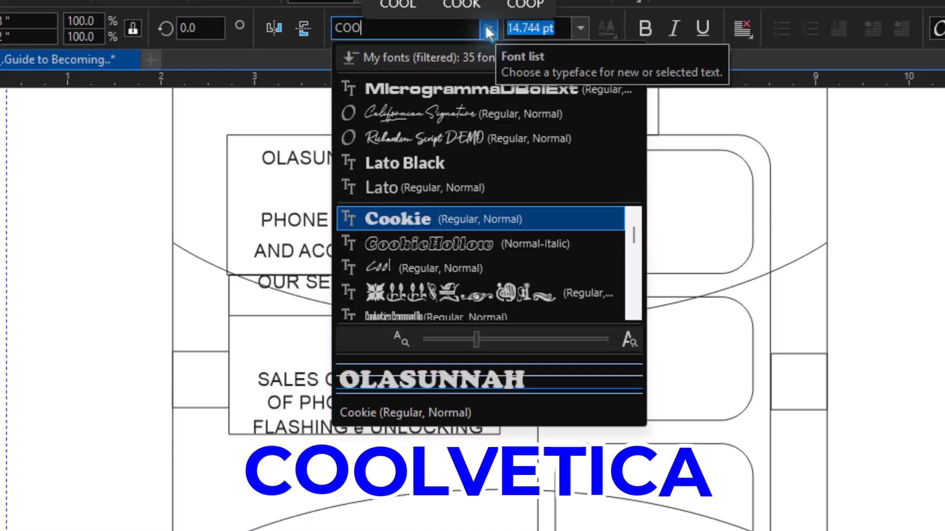
text(L)
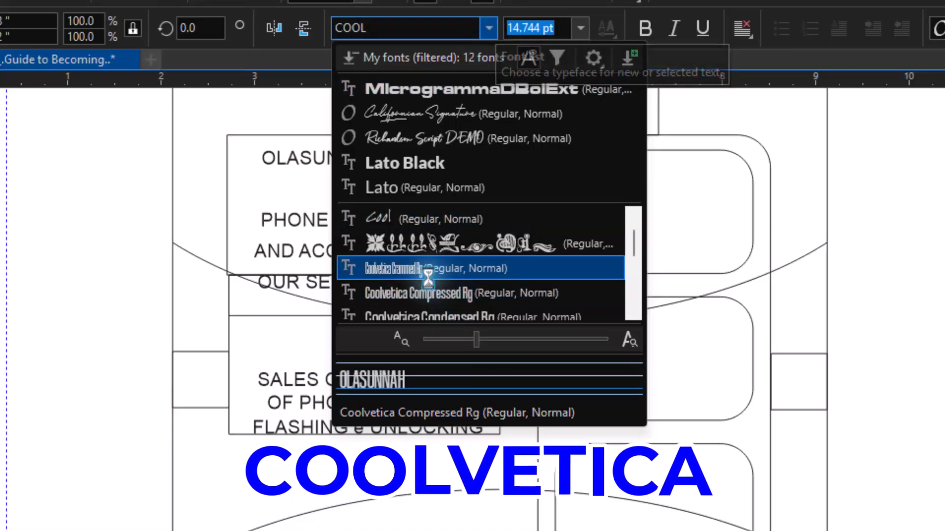
key(Down)
key(Down)
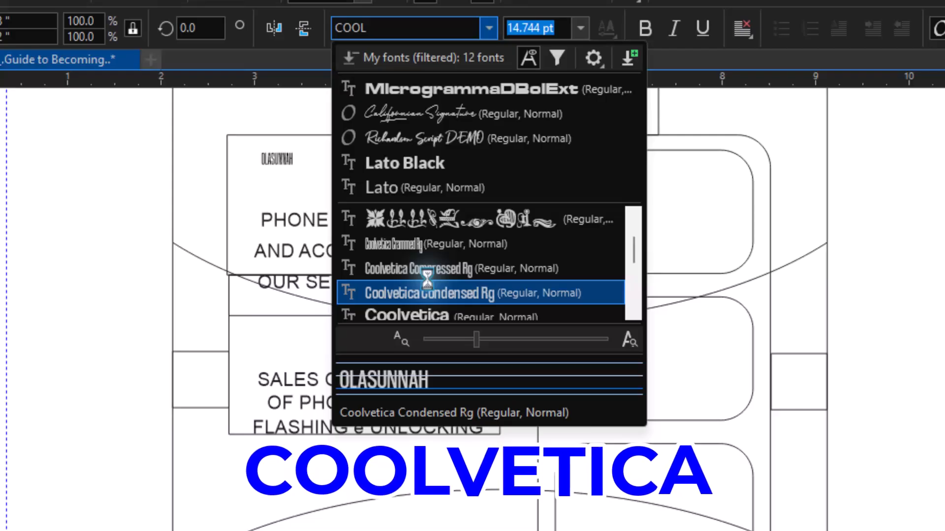
key(Down)
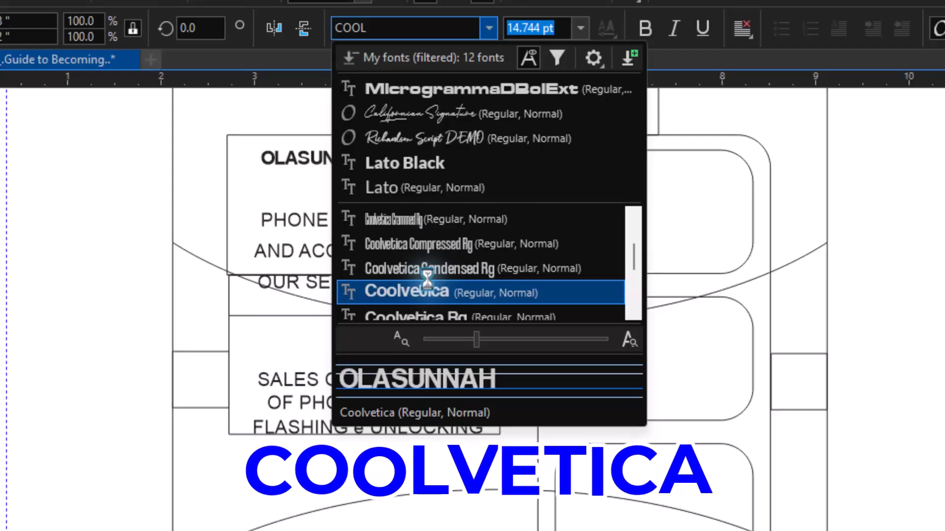
click(426, 284)
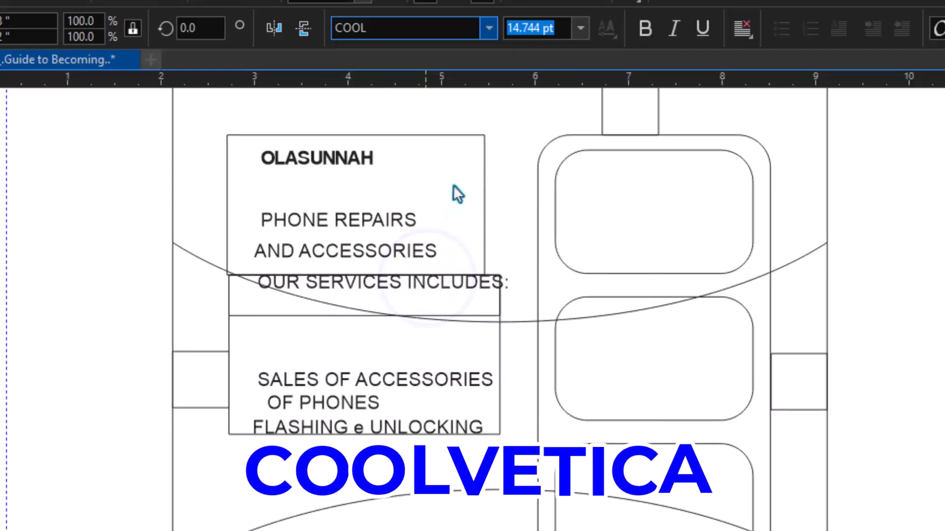
click(491, 31)
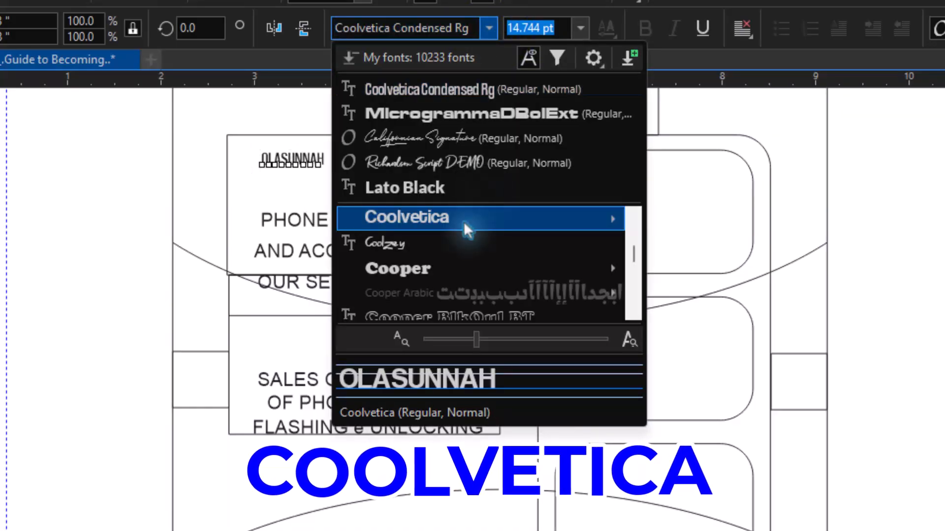
click(463, 221)
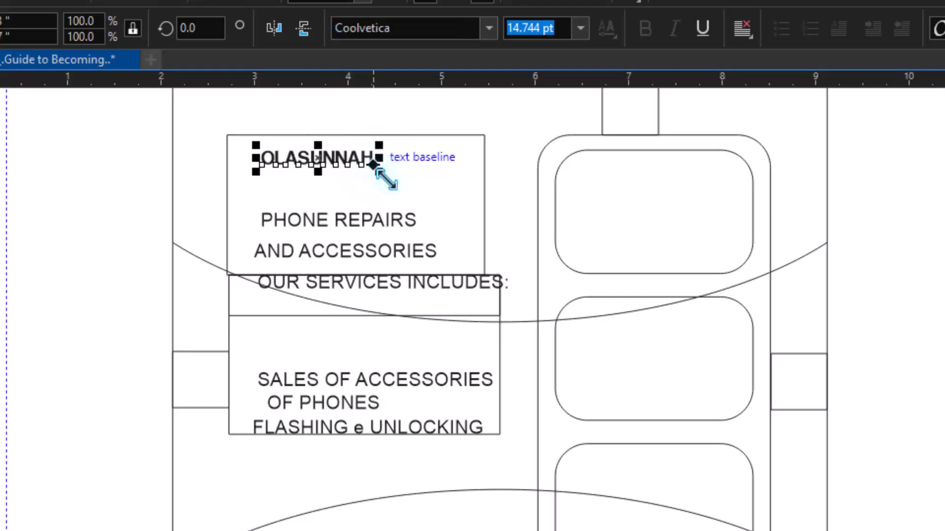
Step: Enlarge OLASUNNAH to span the heading rectangle's width and reach its top edge, and move PHONE REPAIRS closer beneath it
drag(382, 170, 496, 256)
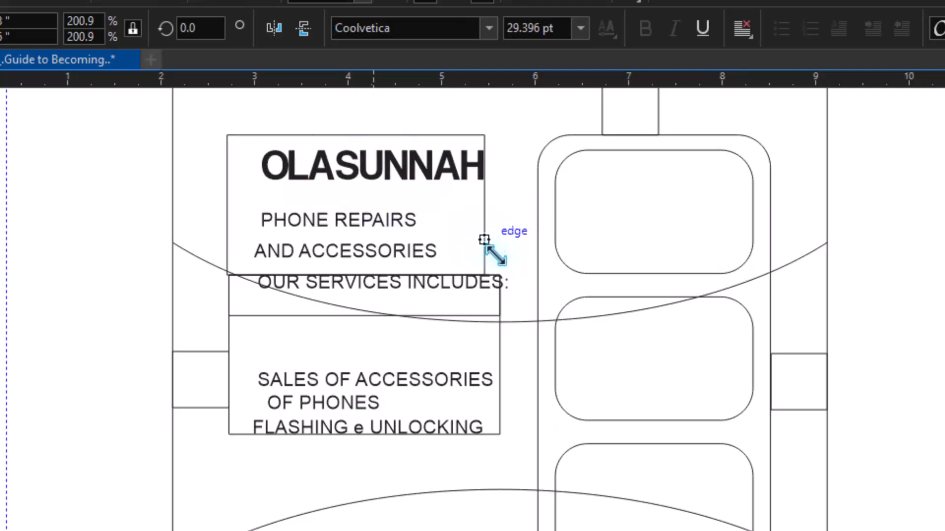
click(271, 167)
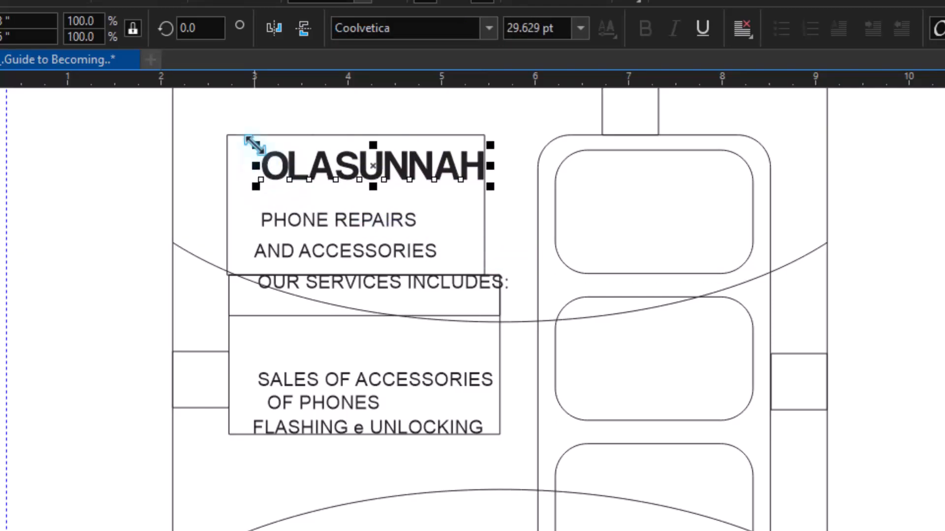
drag(256, 145, 233, 126)
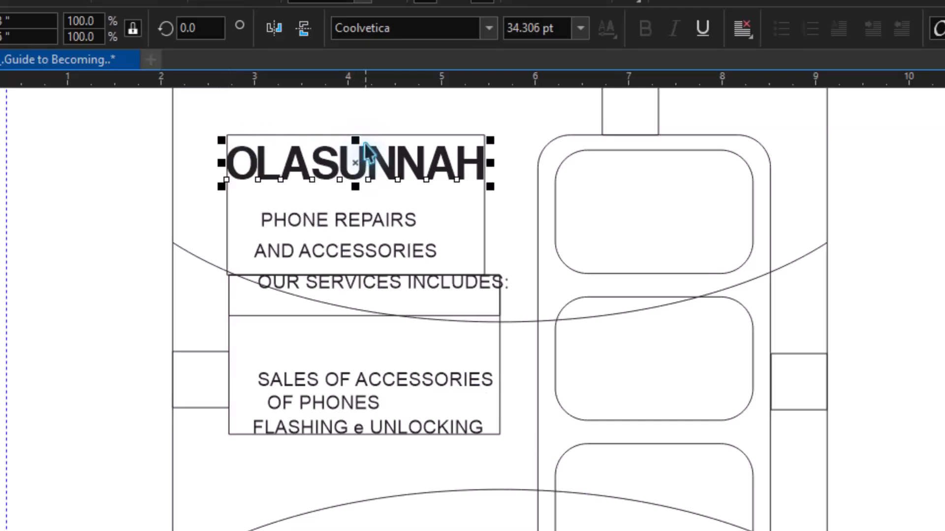
drag(355, 139, 379, 129)
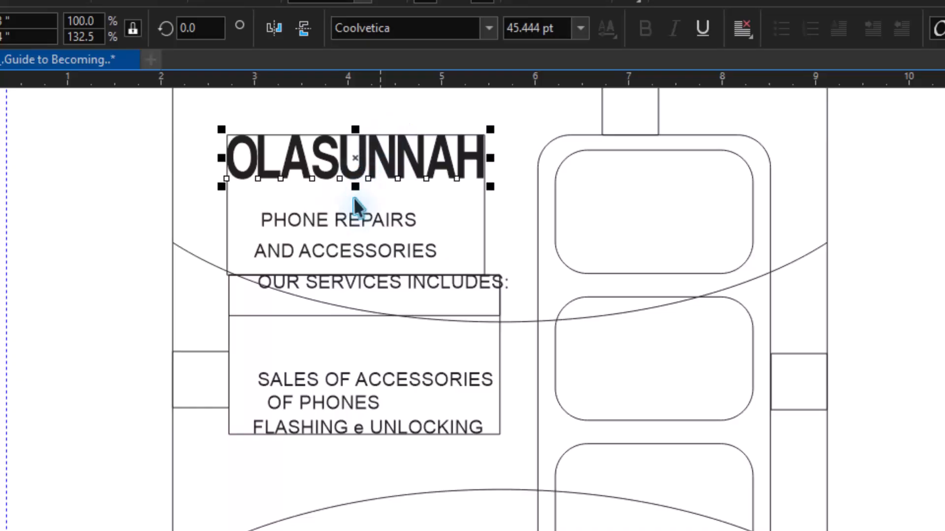
drag(346, 225, 323, 213)
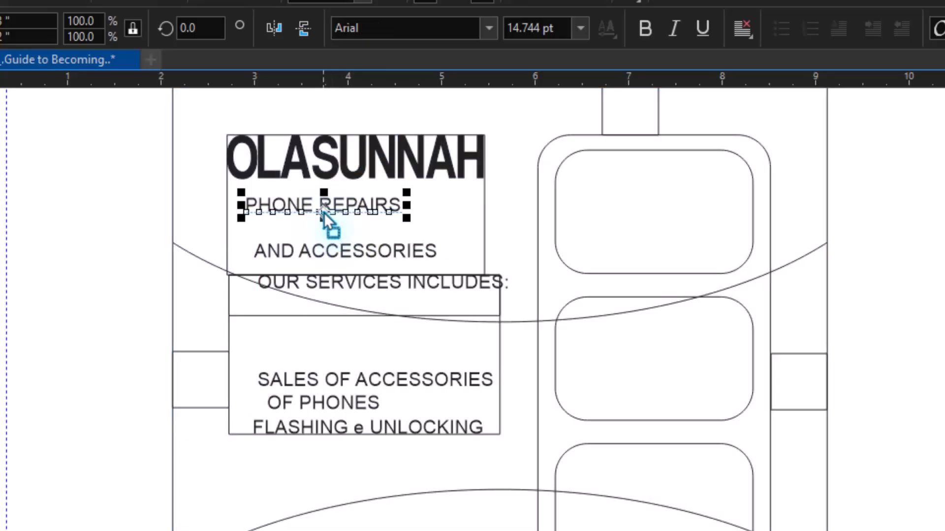
Step: Reduce the height of the OLASUNNAH heading slightly while keeping it against the heading rectangle's upper edge
click(448, 155)
drag(356, 129, 386, 138)
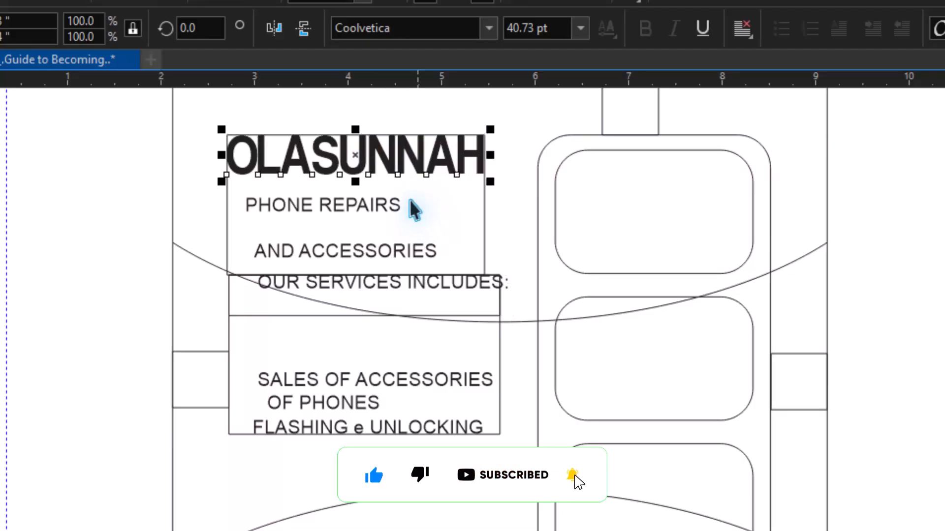
Step: Set PHONE REPAIRS in MicrogrammaDBolExt, place it directly beneath OLASUNNAH and enlarge it to about 18.65 pt to reach the rectangle's right edge
click(373, 205)
click(482, 30)
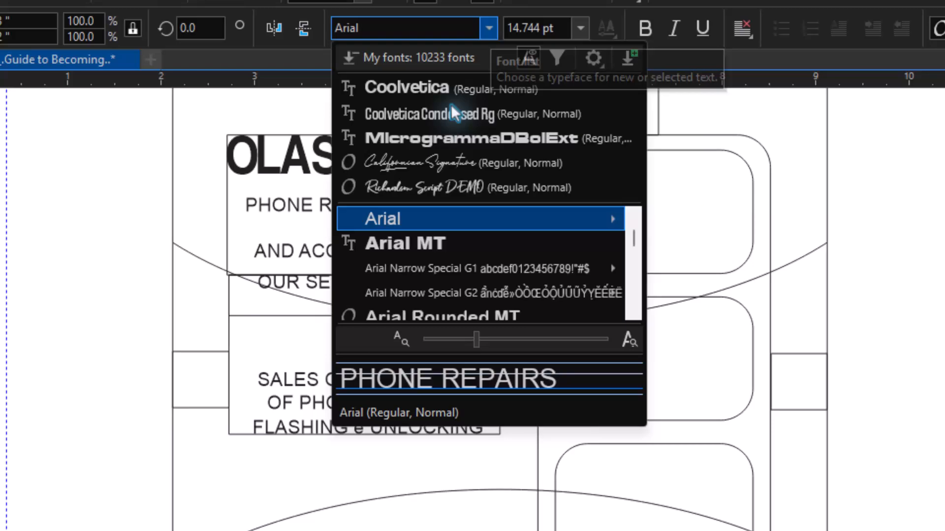
click(439, 134)
mouse_move(371, 208)
mouse_down()
mouse_move(389, 200)
mouse_move(358, 200)
mouse_up()
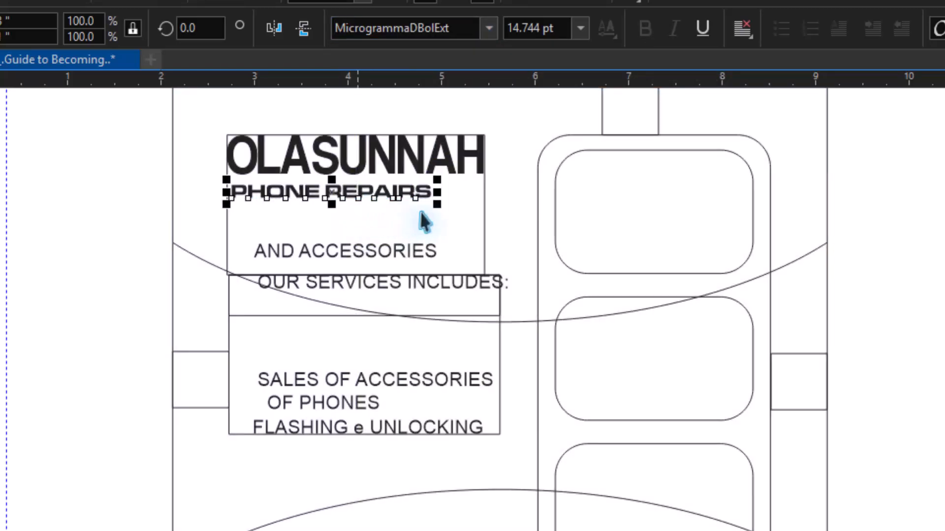
drag(436, 203, 489, 231)
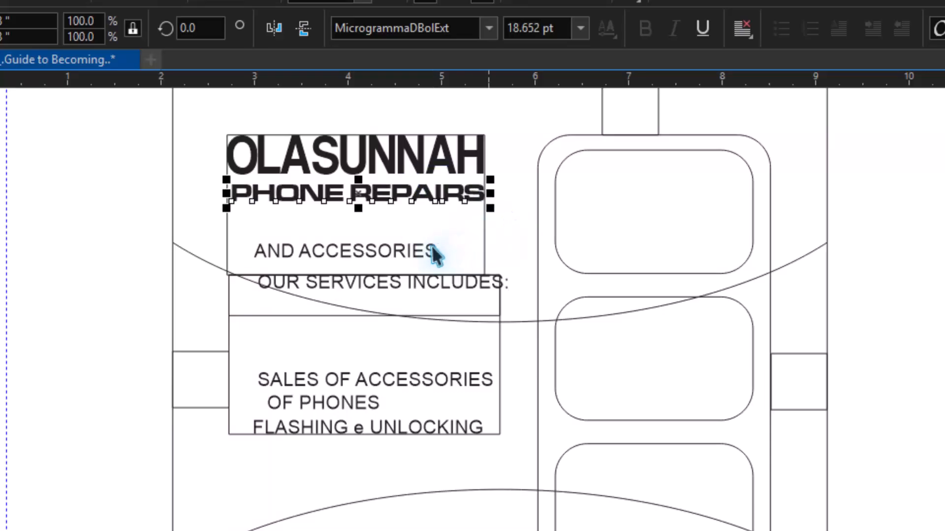
Step: Move AND ACCESSORIES up beneath PHONE REPAIRS and set its font to MicrogrammaDMedExt
drag(393, 252, 371, 232)
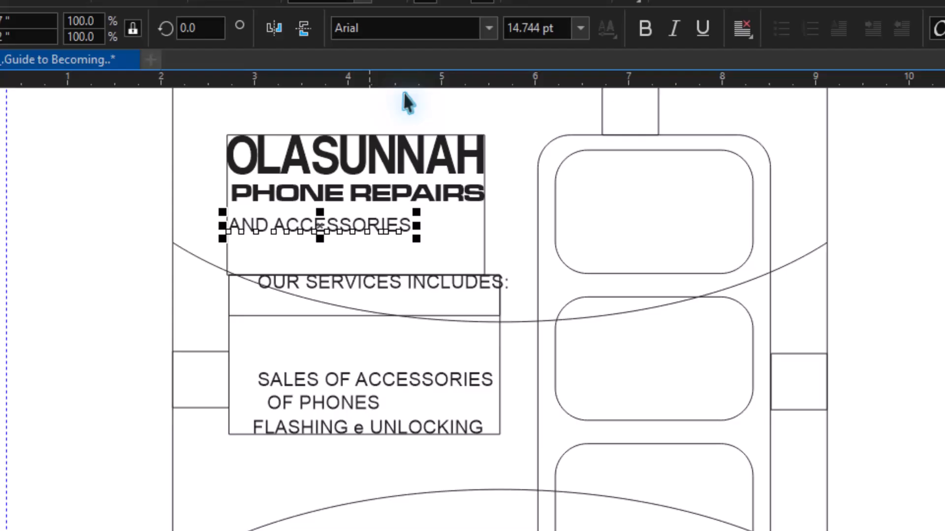
click(492, 28)
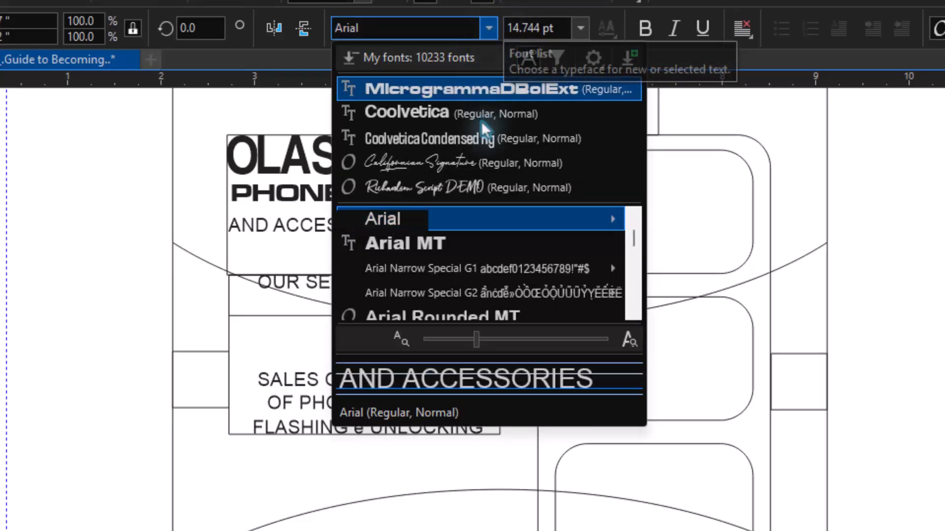
click(483, 104)
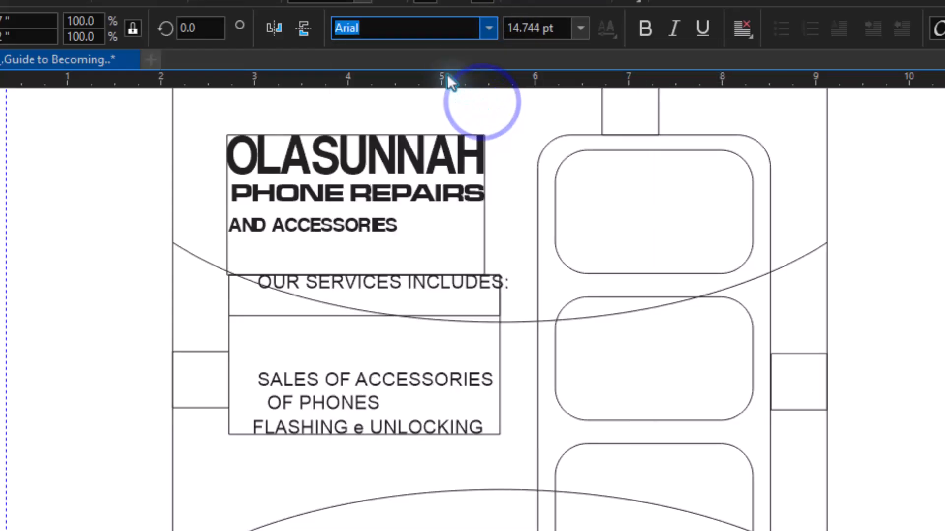
click(489, 24)
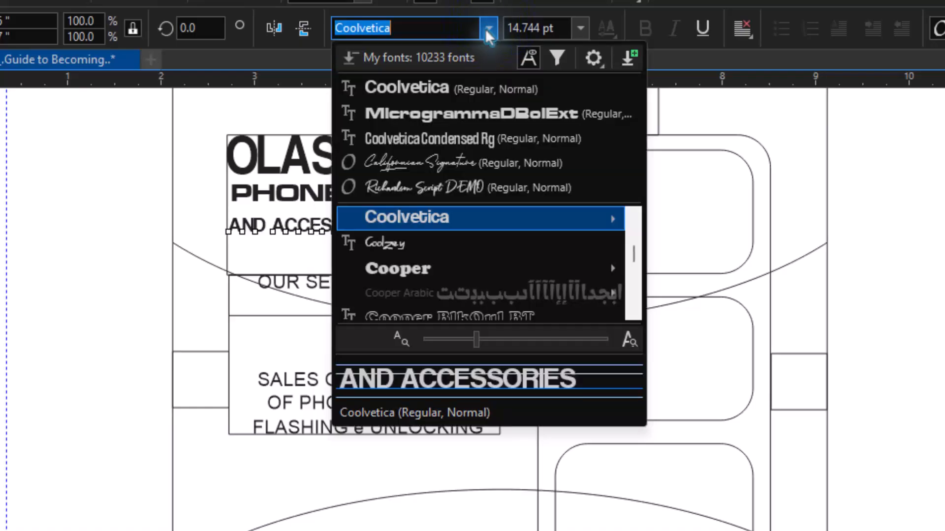
click(462, 88)
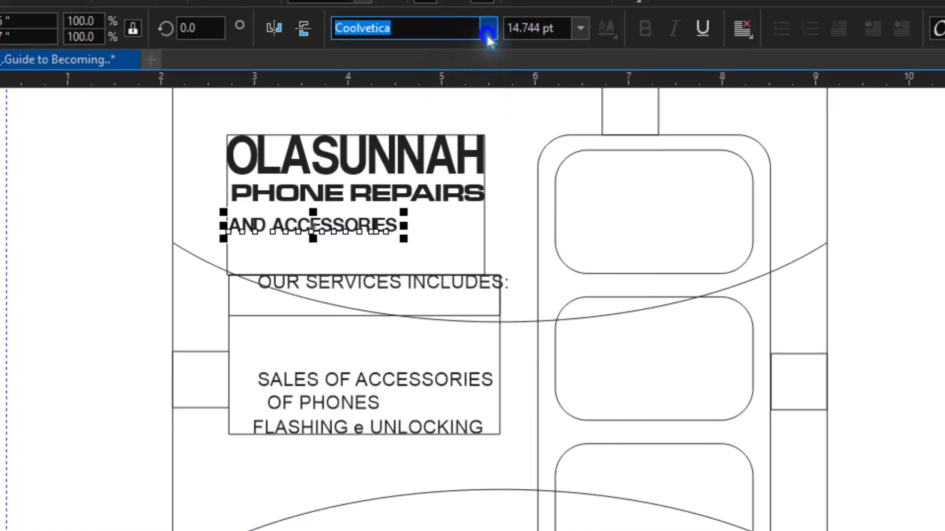
click(488, 33)
click(463, 107)
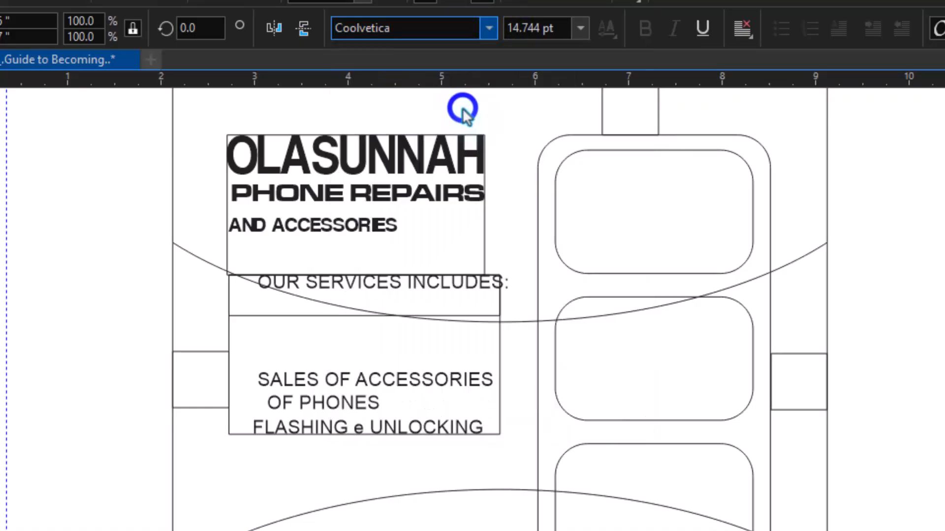
click(487, 28)
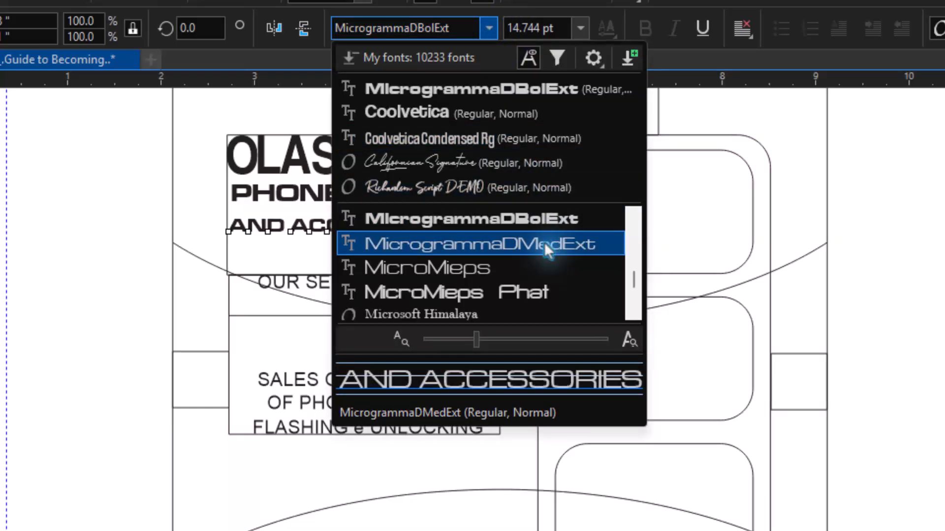
click(544, 242)
Step: Enlarge AND ACCESSORIES to about 17.57 pt so it spans the heading rectangle's width close beneath PHONE REPAIRS
click(428, 226)
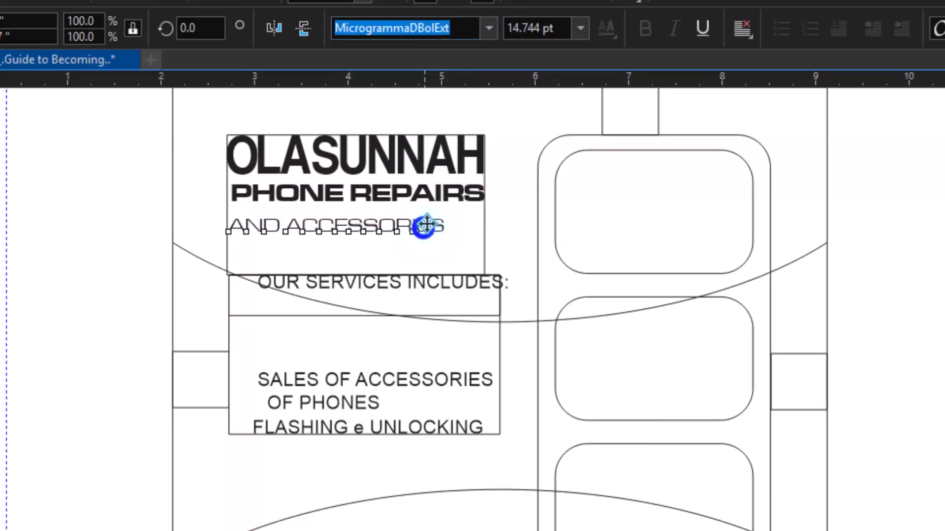
mouse_move(424, 226)
mouse_down()
mouse_move(435, 229)
mouse_move(435, 220)
mouse_move(486, 252)
mouse_up()
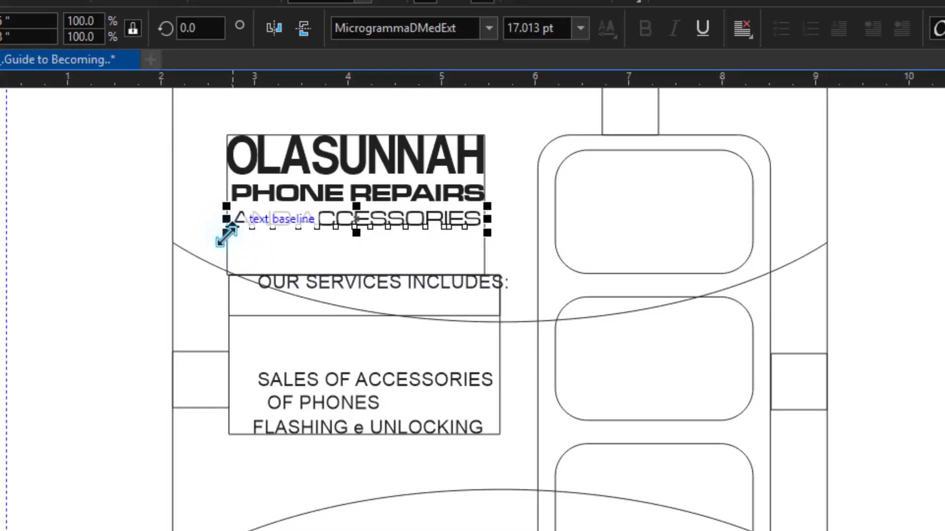
drag(226, 234, 218, 239)
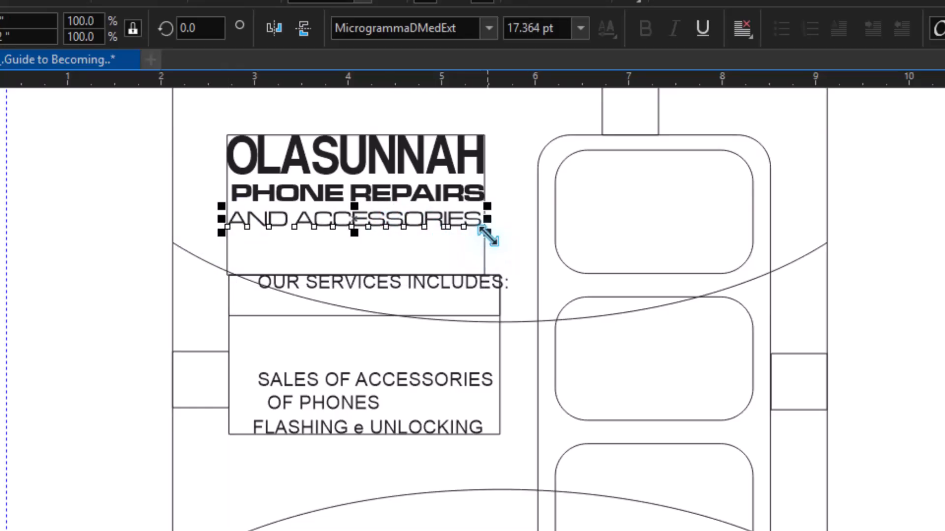
drag(485, 232, 484, 228)
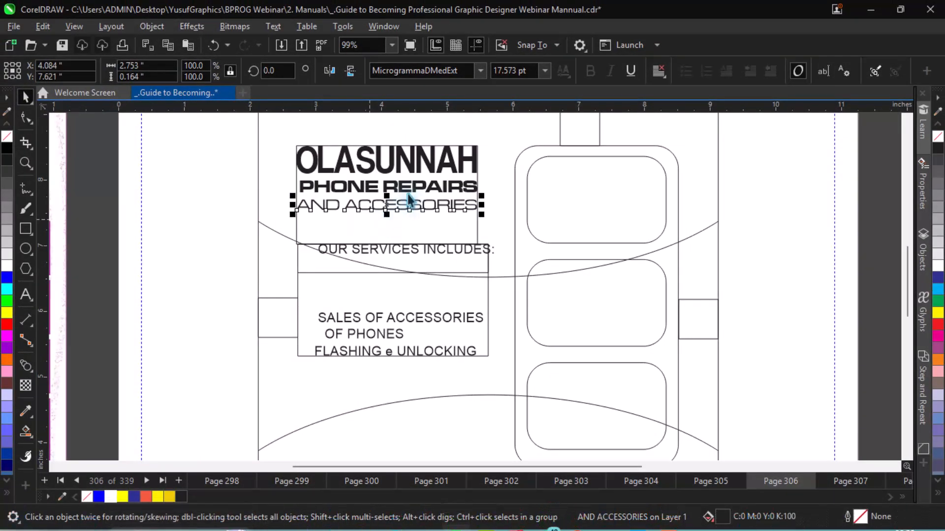
Step: Narrow the three rounded image frames and their outer frame together from the left side to about 2.3 inches wide overall
key(F4)
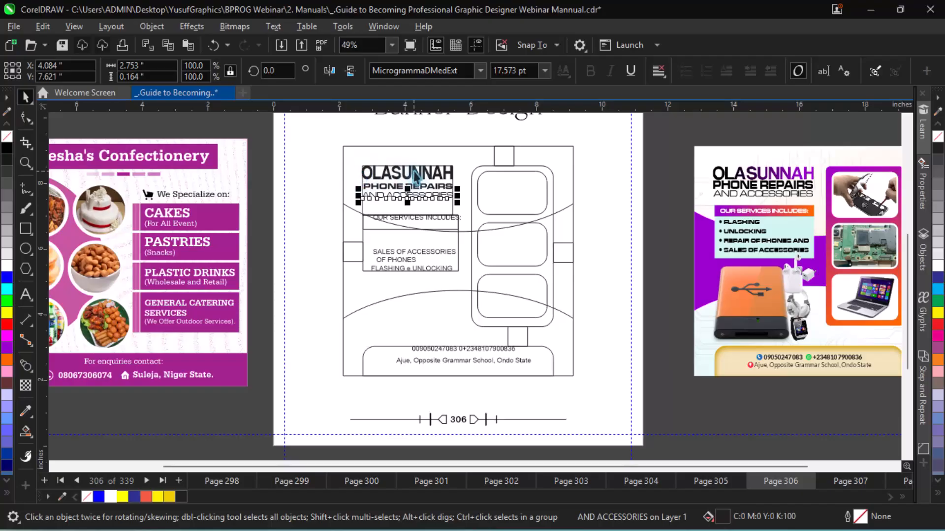
click(504, 178)
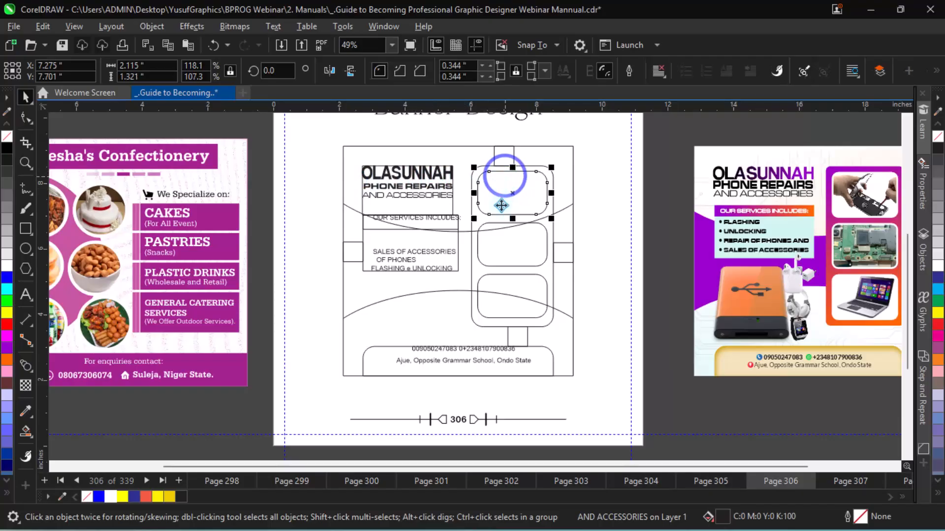
shift+click(484, 253)
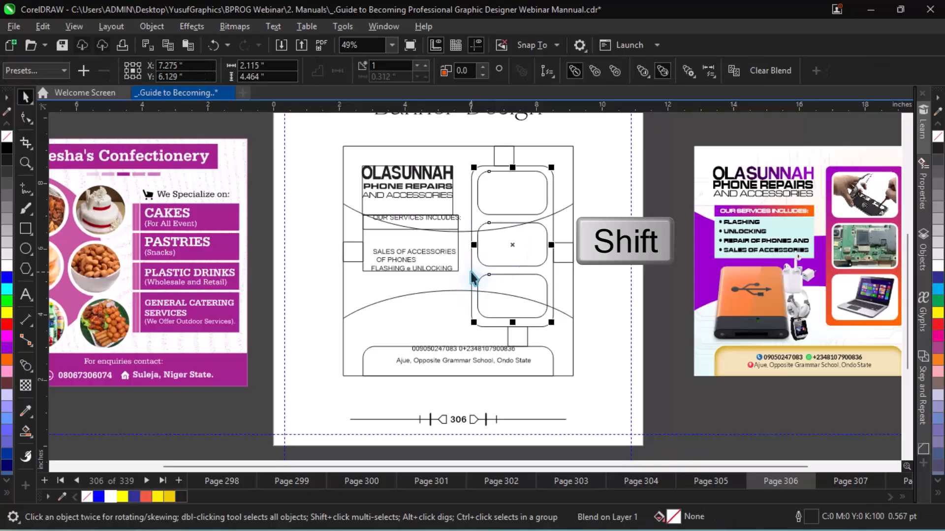
shift+click(471, 273)
drag(470, 244, 473, 234)
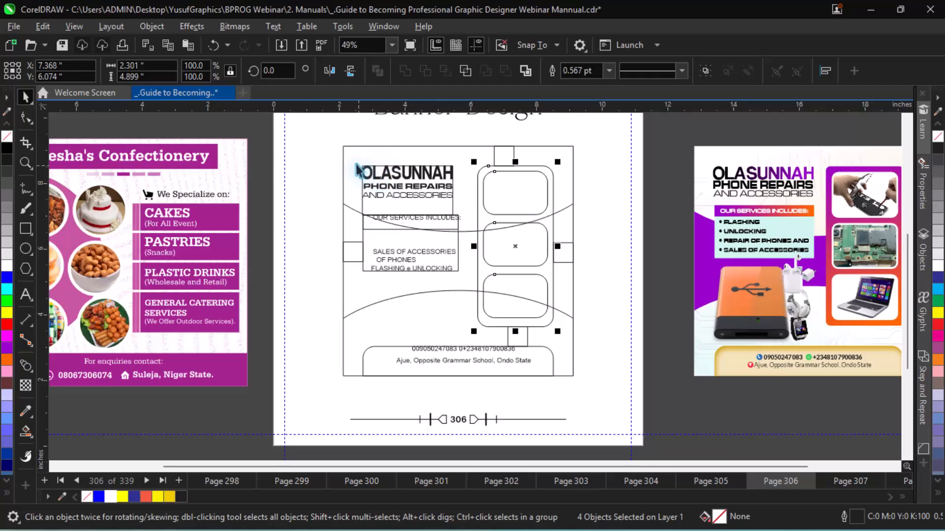
Step: Widen the heading and services rectangles with their text toward the image frames, to about 3.18 inches overall, leaving out the small side square
drag(327, 155, 468, 280)
shift+click(355, 249)
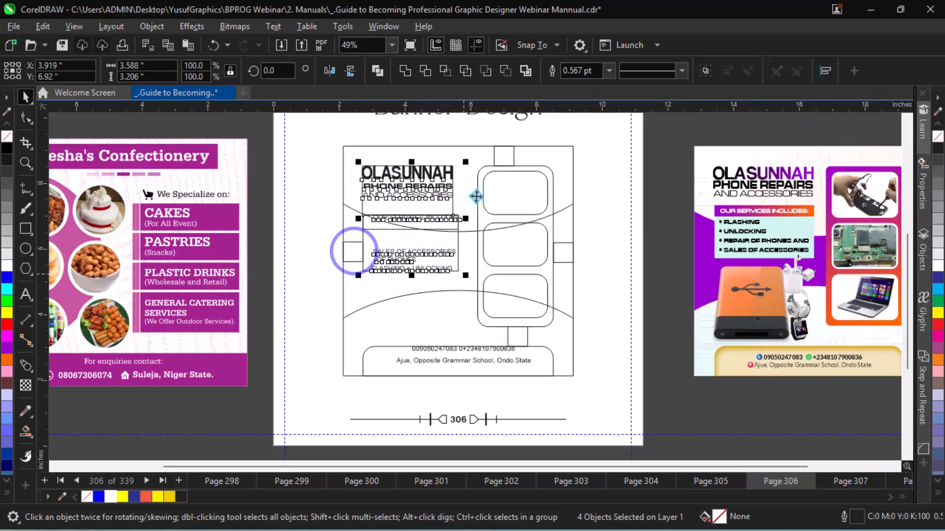
drag(471, 221, 477, 228)
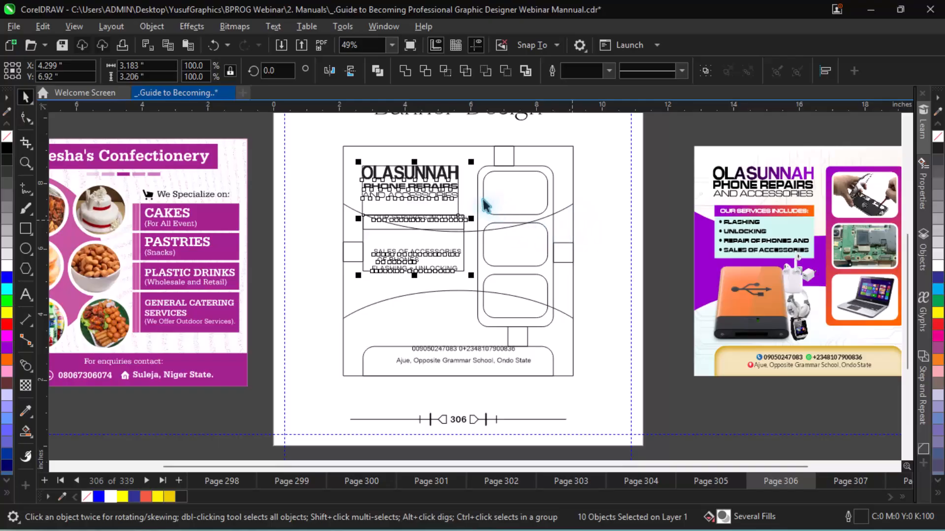
Step: Set the font of the OUR SERVICES INCLUDES: line to MicrogrammaDMedExt
key(z)
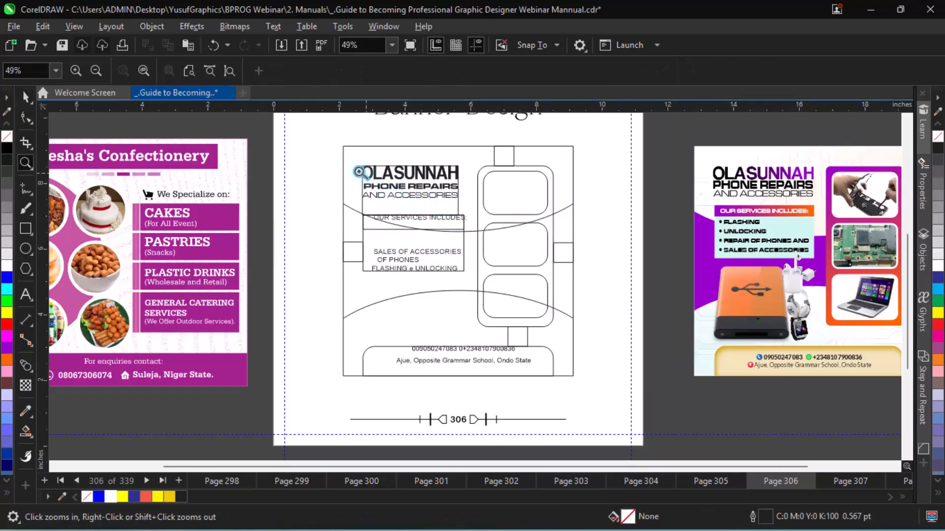
drag(307, 158, 540, 289)
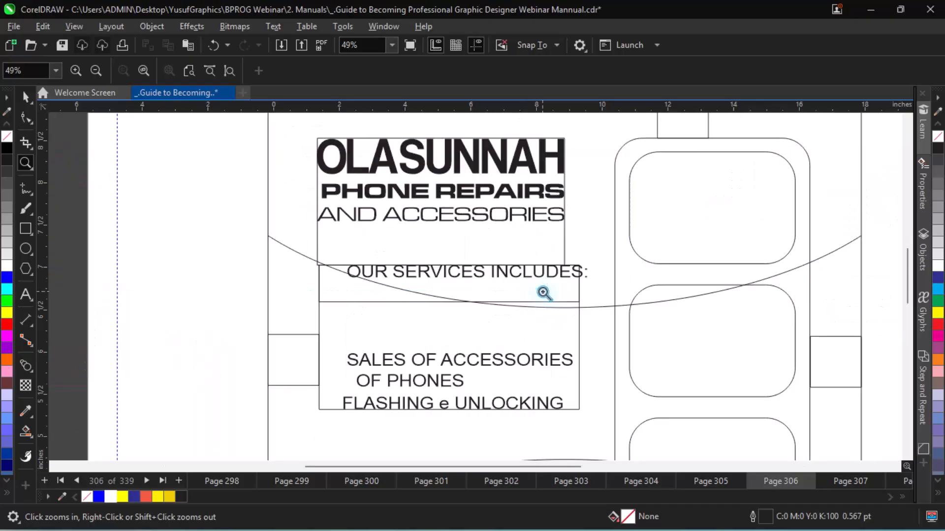
click(532, 274)
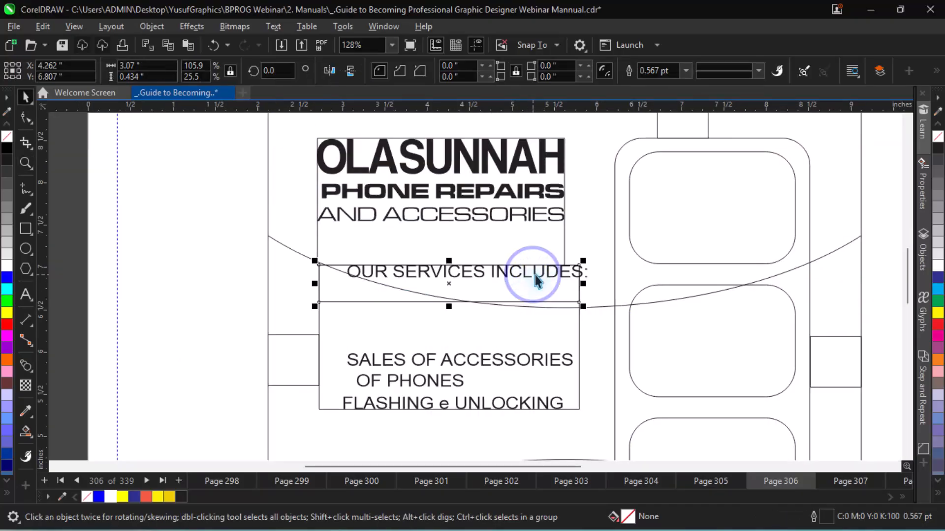
click(541, 273)
click(545, 275)
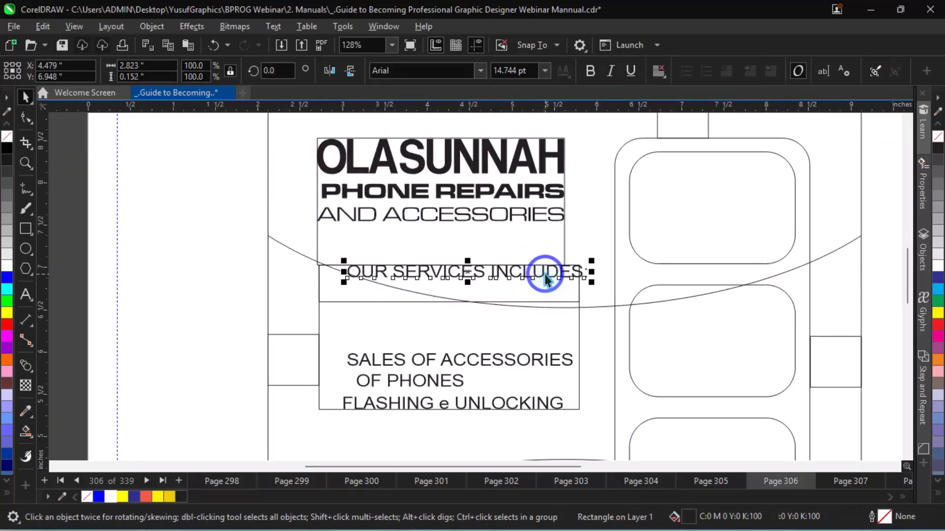
click(483, 70)
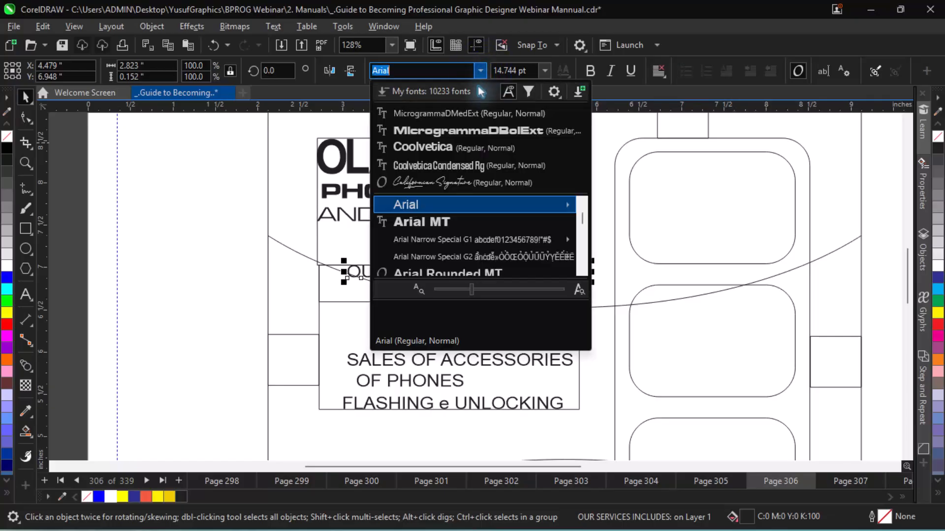
click(475, 120)
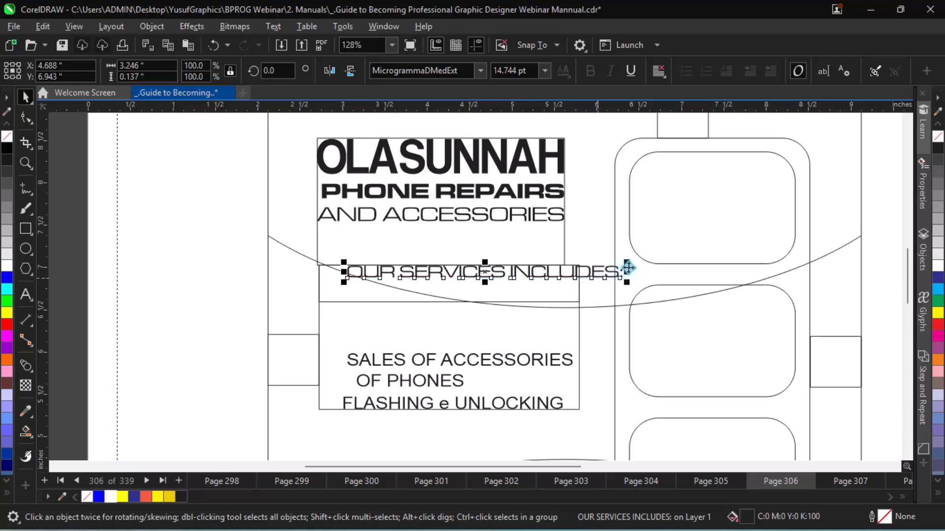
Step: Shrink OUR SERVICES INCLUDES: to fit inside its rectangle and centre it there horizontally and vertically
drag(626, 262, 600, 266)
shift+click(513, 288)
key(c)
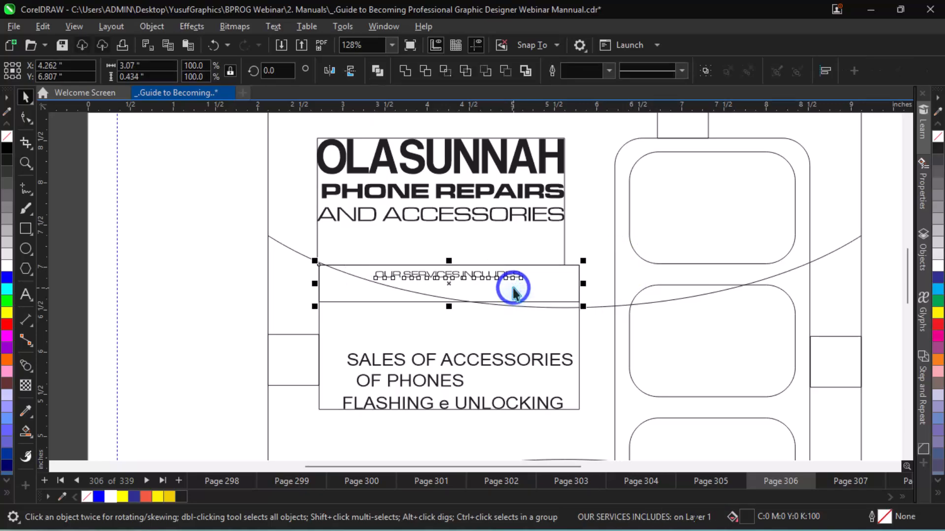
key(e)
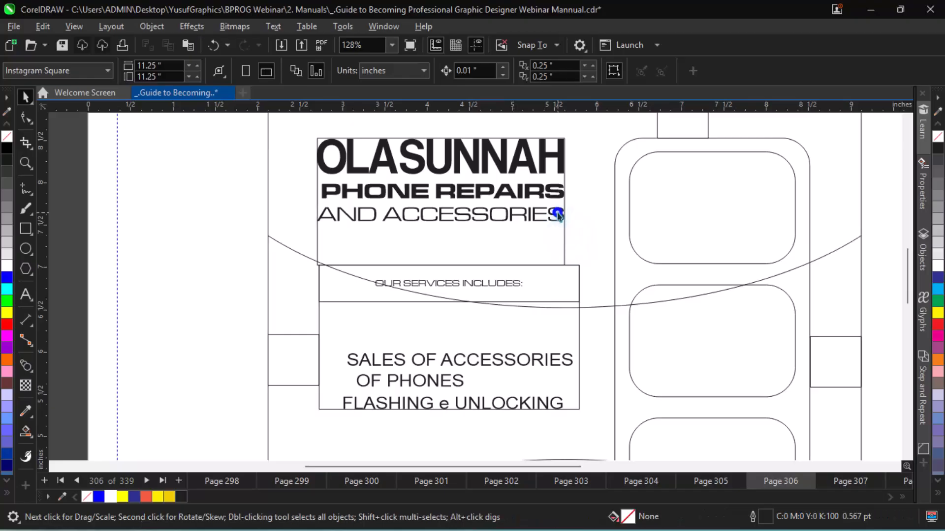
Step: Widen the heading rectangle and its three text lines rightward to 3.07 inches to match the services box
click(559, 214)
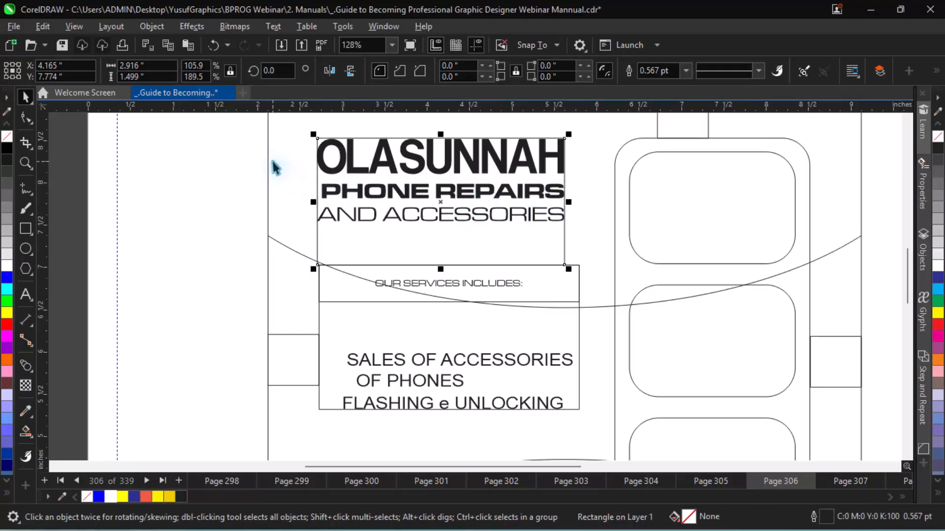
drag(241, 127, 582, 267)
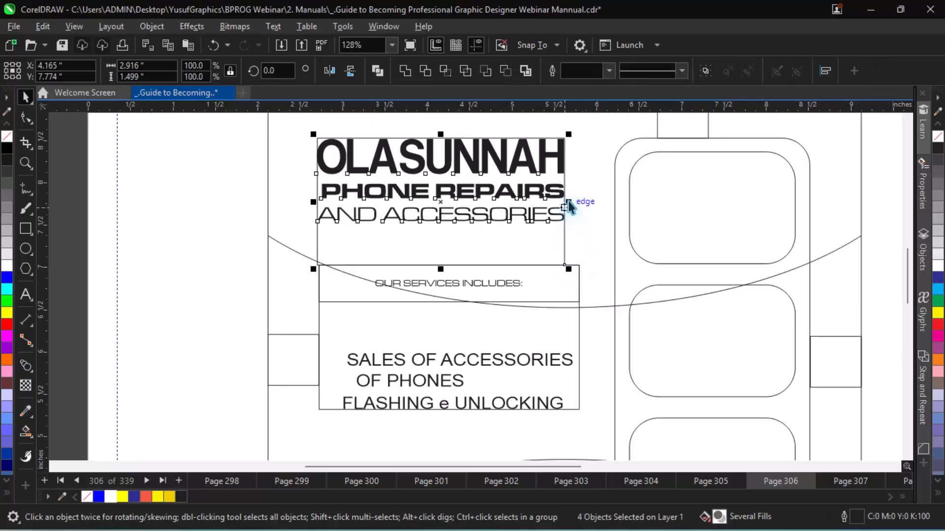
drag(570, 199, 582, 199)
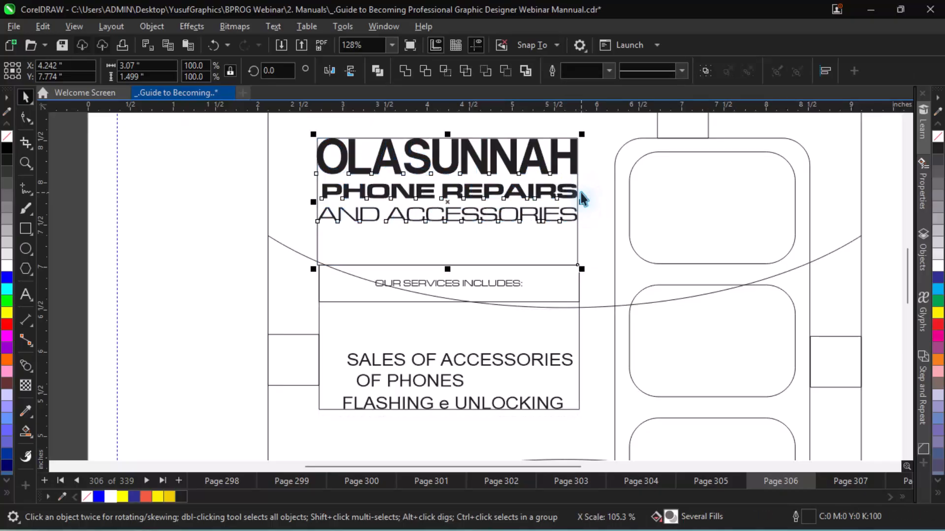
click(557, 215)
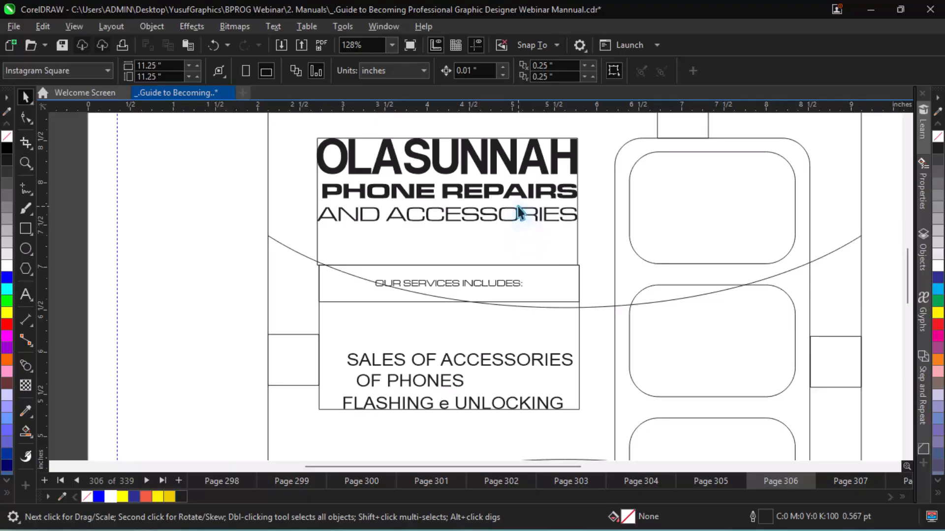
Step: Stretch PHONE REPAIRS and AND ACCESSORIES downward together to a combined height of about 0.58 inches
click(482, 196)
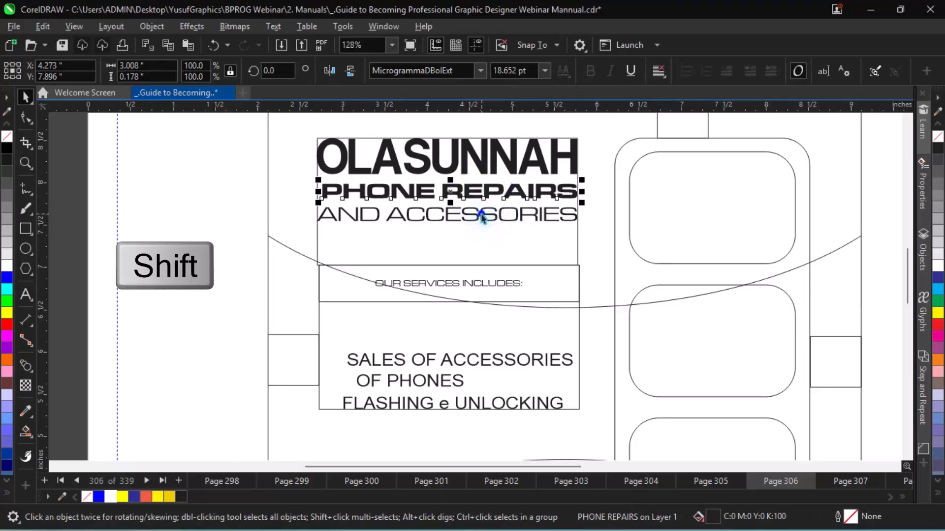
shift+click(481, 212)
drag(448, 226, 451, 237)
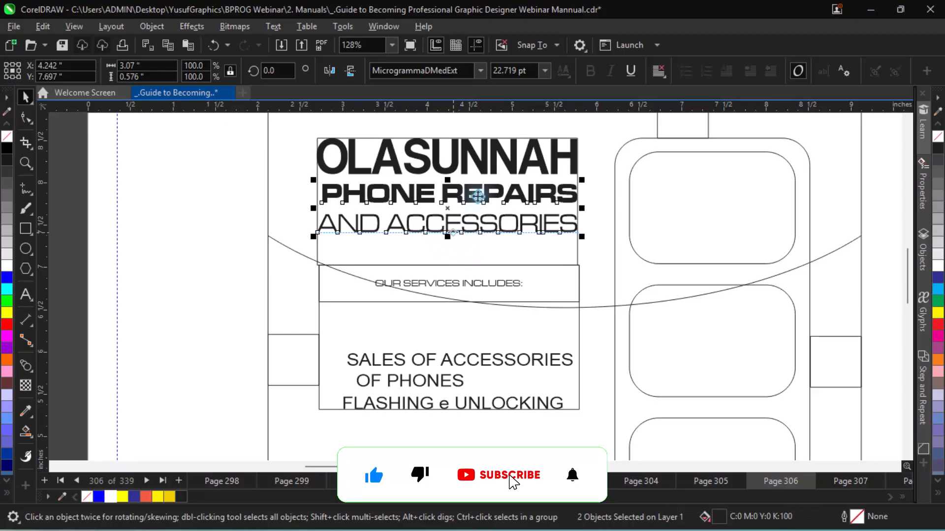
Step: Move PHONE REPAIRS and AND ACCESSORIES slightly down and stretch OLASUNNAH vertically to about 0.49 inches high
drag(487, 188, 458, 196)
click(490, 170)
click(450, 186)
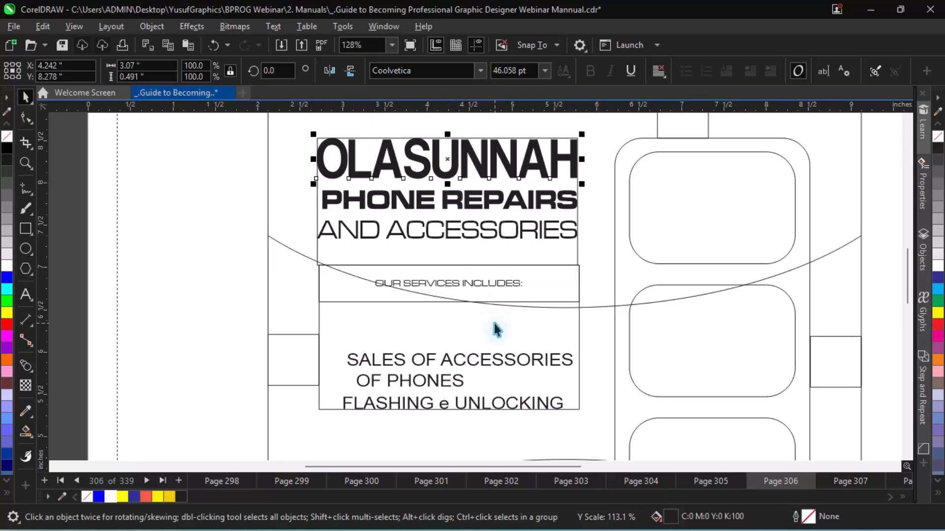
Step: Enlarge OUR SERVICES INCLUDES: from its centre to about 2.8 inches wide within its rectangle
click(495, 289)
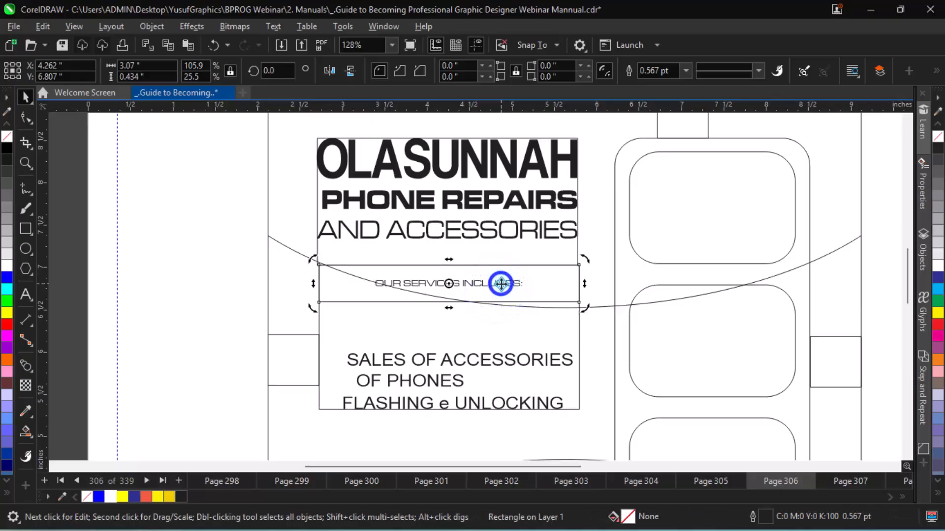
click(502, 284)
drag(526, 274, 573, 265)
Step: Change the font of OUR SERVICES INCLUDES: to the bold MicrogrammaDBolExt, as in the reference banner
key(F4)
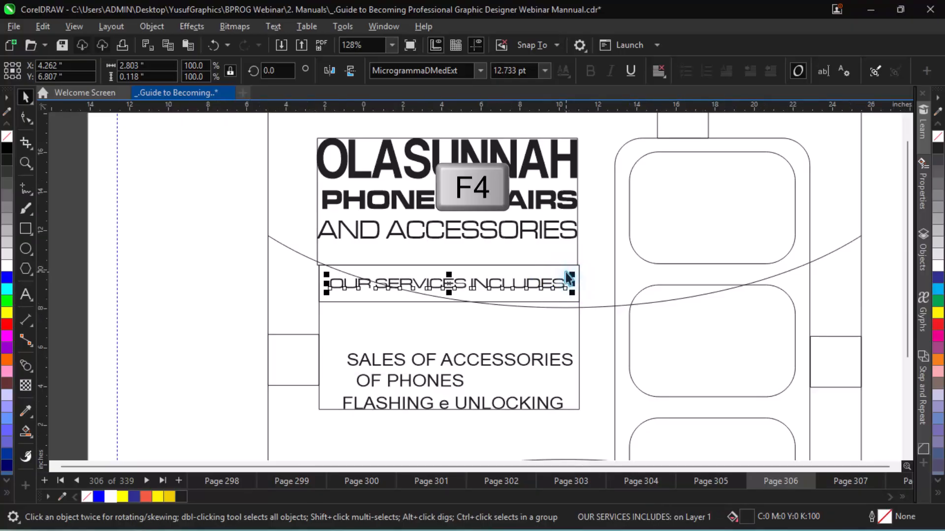
key(z)
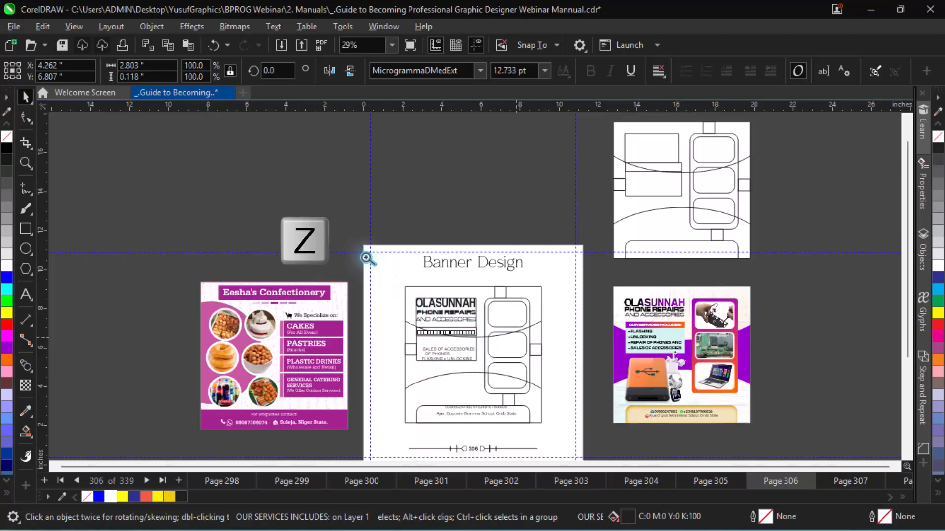
drag(358, 240, 698, 450)
drag(766, 482, 786, 442)
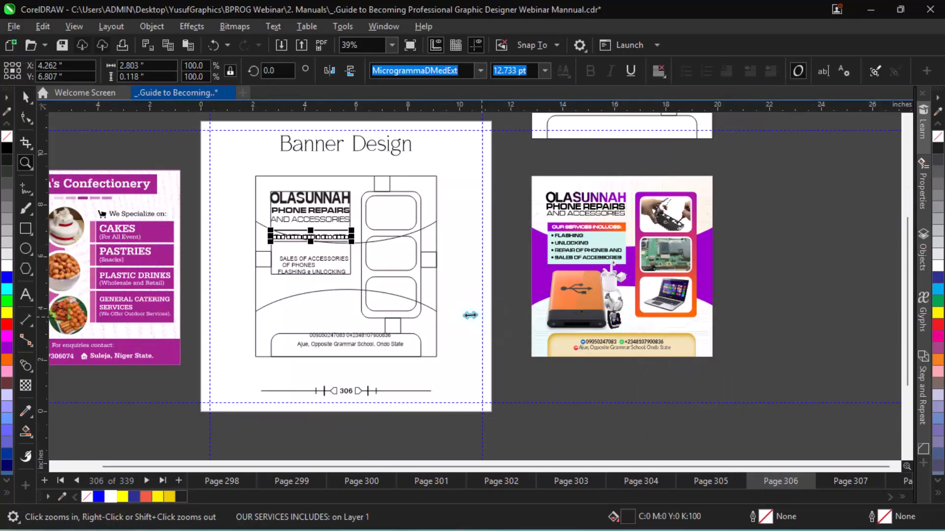
key(z)
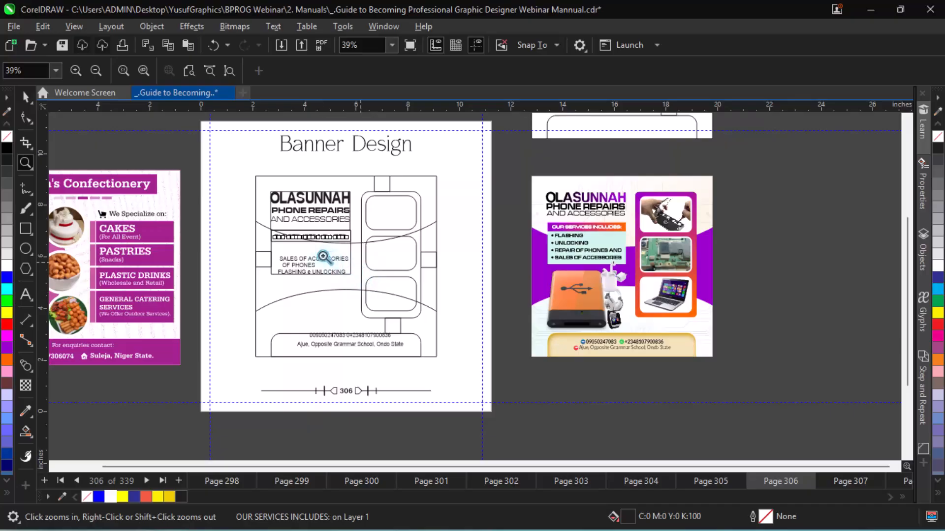
drag(296, 258, 359, 291)
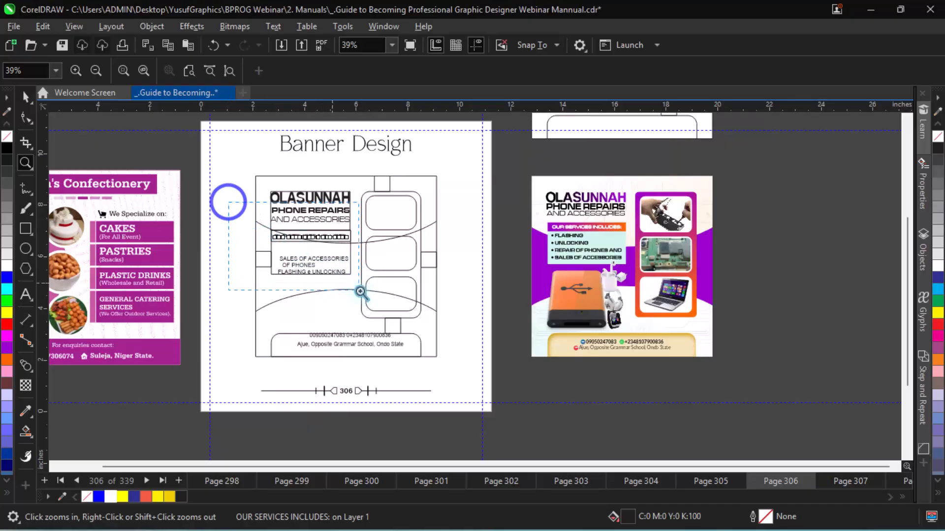
key(space)
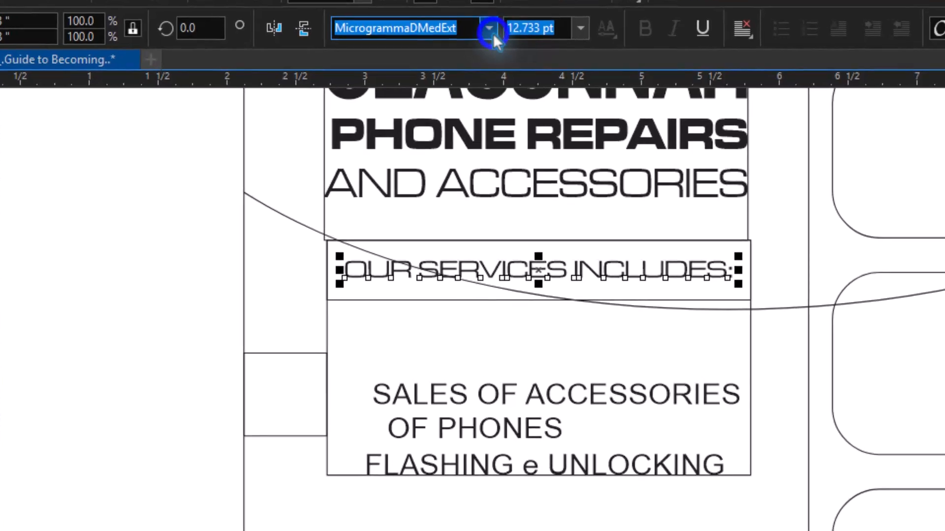
click(481, 72)
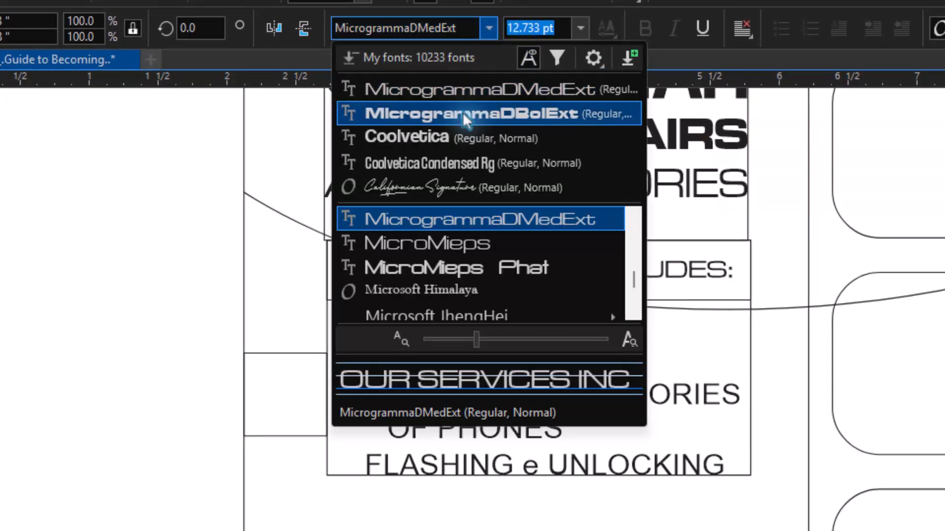
click(462, 113)
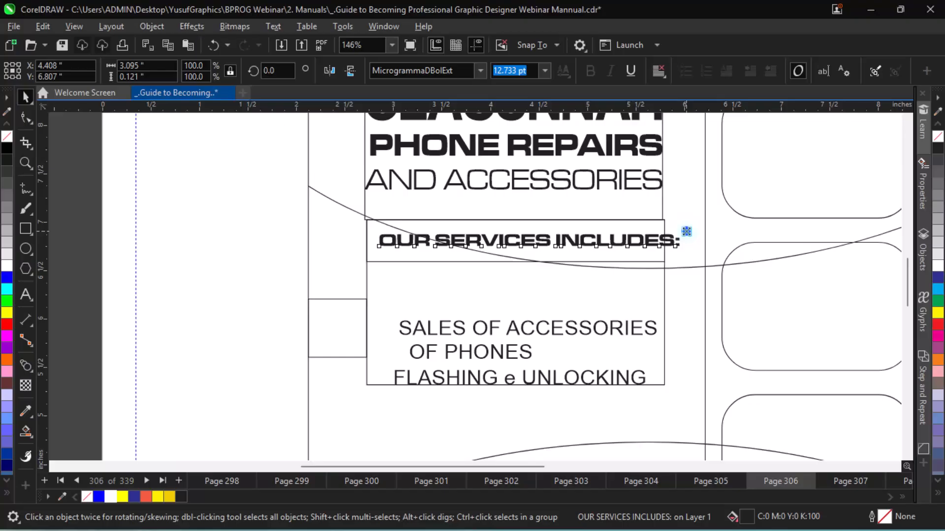
Step: Shrink OUR SERVICES INCLUDES: to about 2.86 inches wide and centre it horizontally and vertically in its rectangle
drag(686, 231, 660, 230)
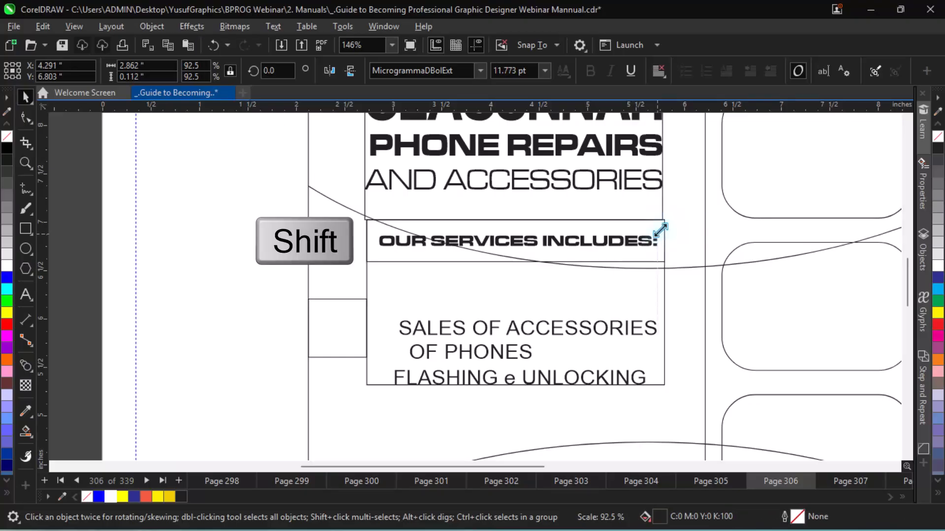
shift+click(601, 226)
key(c)
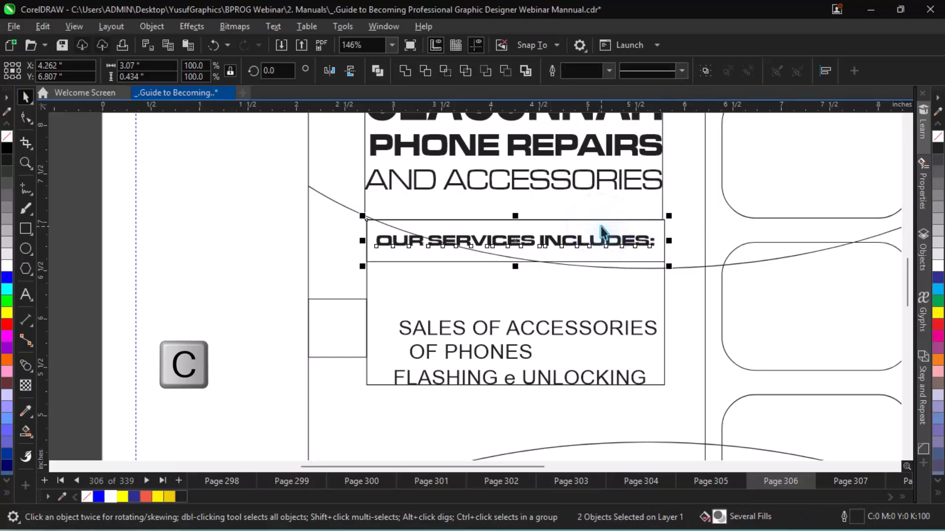
key(e)
Step: Move SALES OF ACCESSORIES and OF PHONES up to the upper part of the services box
click(577, 328)
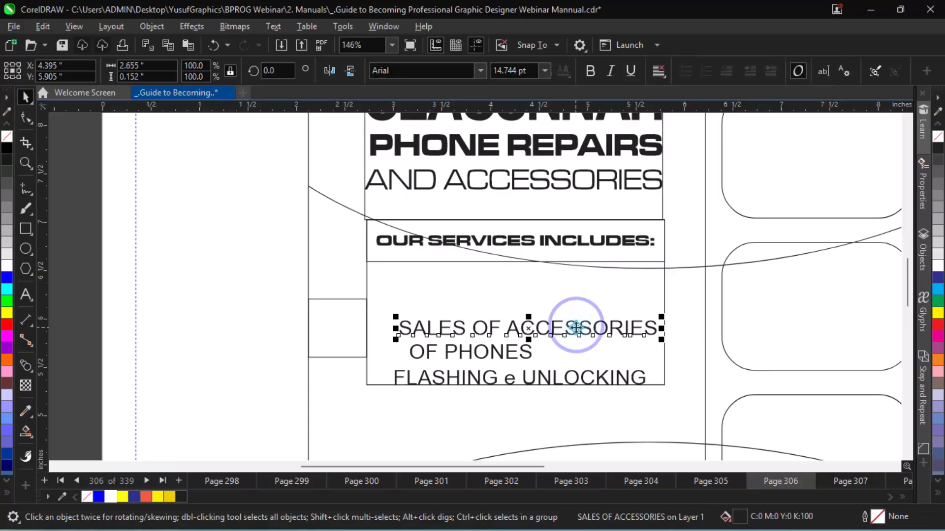
drag(574, 329, 572, 291)
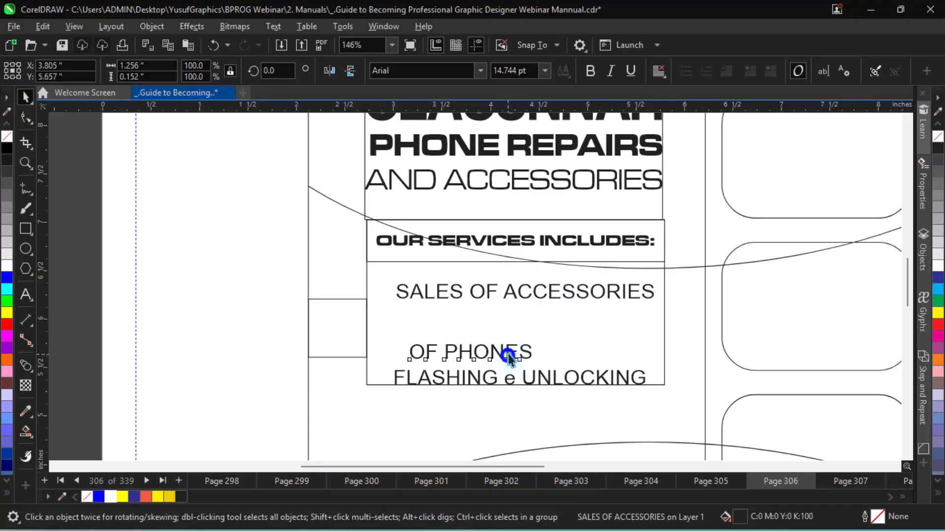
drag(508, 353, 499, 286)
Step: Compare with the reference banner and move SALES OF ACCESSORIES down so it sits below OF PHONES
key(ctrl+minus)
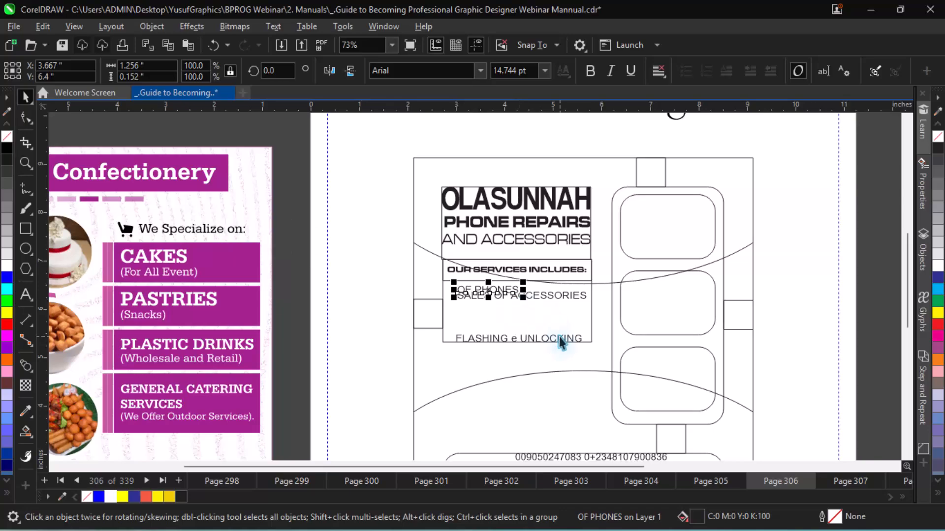
key(alt+Down)
key(alt+Down)
key(alt+Down)
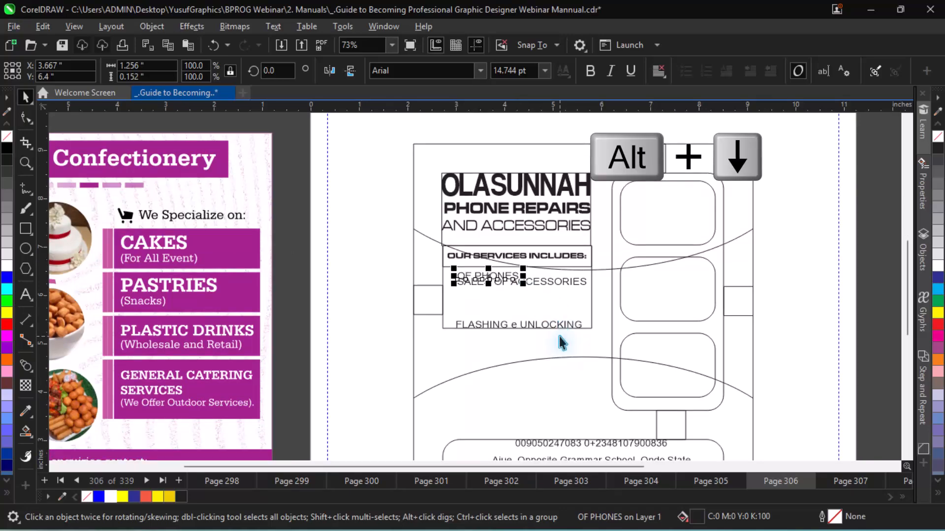
key(alt+Right)
key(alt+Right)
key(alt+Right)
key(alt+Right)
key(alt+Right)
key(alt+Right)
key(alt+Right)
key(alt+Right)
key(alt+Right)
key(alt+Right)
key(alt+Right)
key(alt+Right)
key(alt+Right)
key(alt+Right)
key(alt+Right)
key(alt+Right)
key(alt+Right)
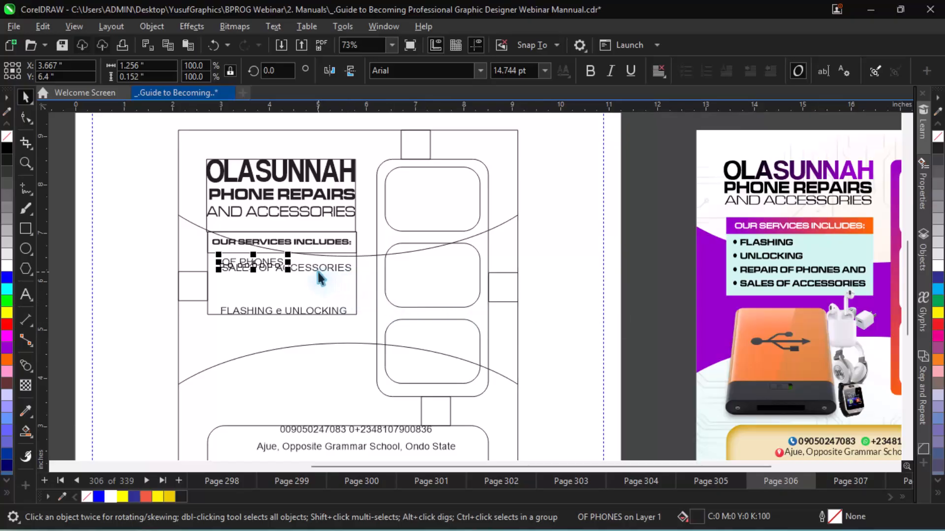
drag(318, 269, 319, 288)
Step: Complete the OF PHONES line so it reads REPAIR OF PHONES
click(266, 270)
click(270, 266)
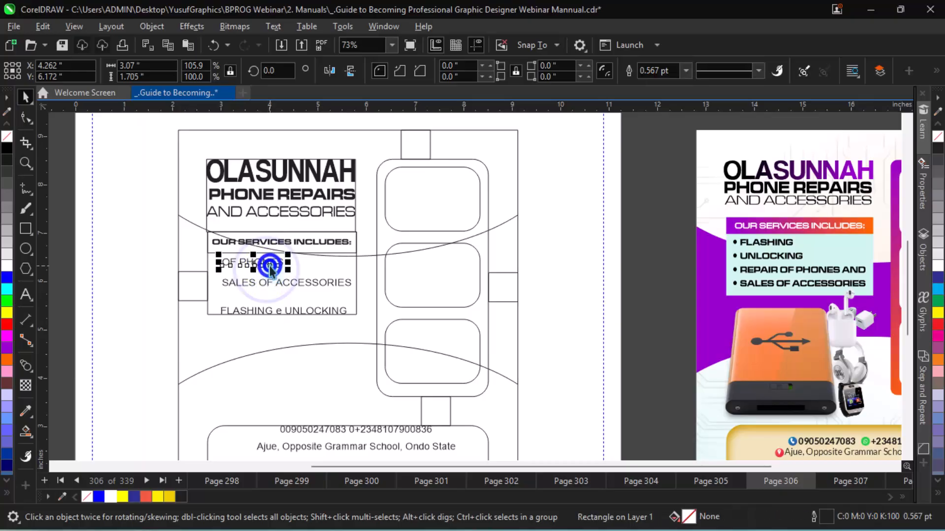
double_click(221, 264)
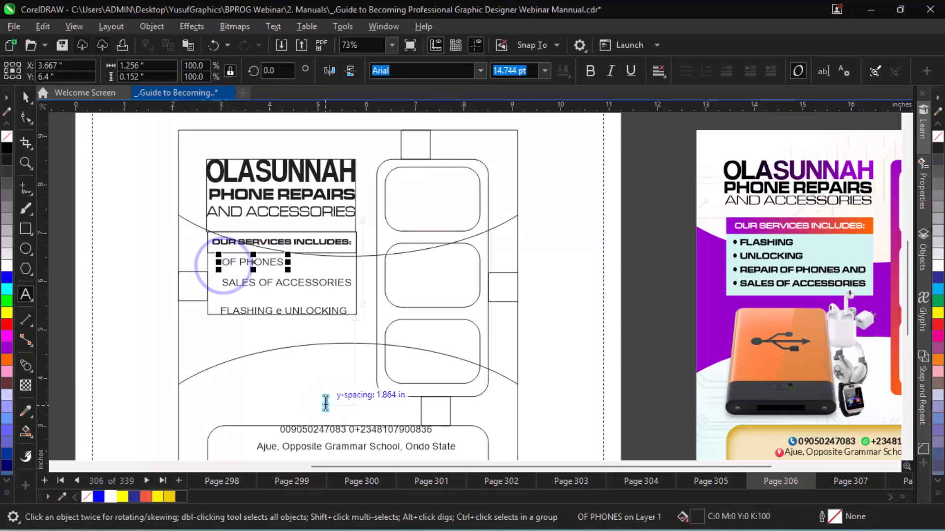
text(REPA)
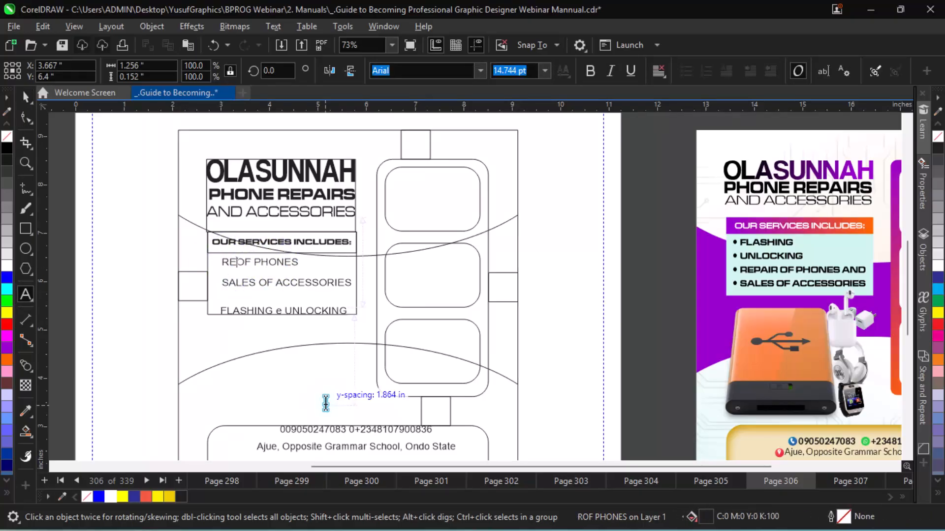
text(IR O F)
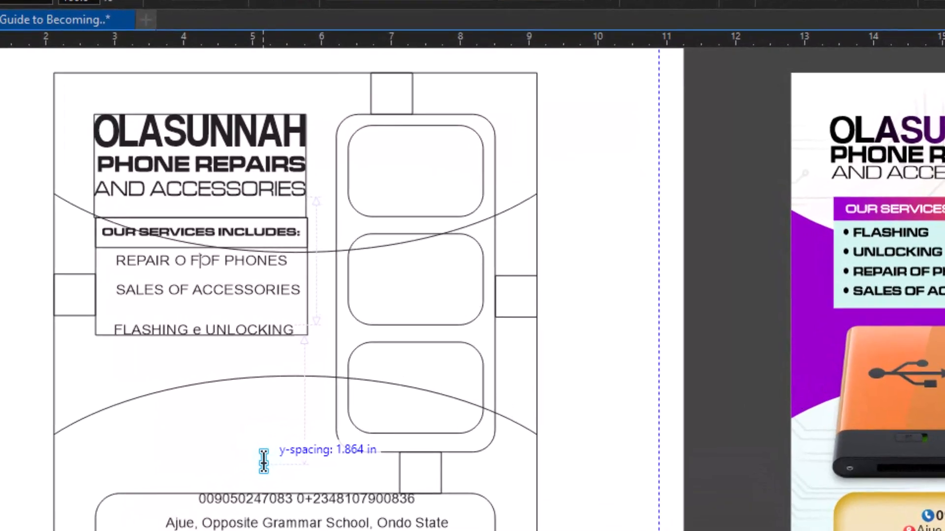
key(BackSpace)
key(BackSpace)
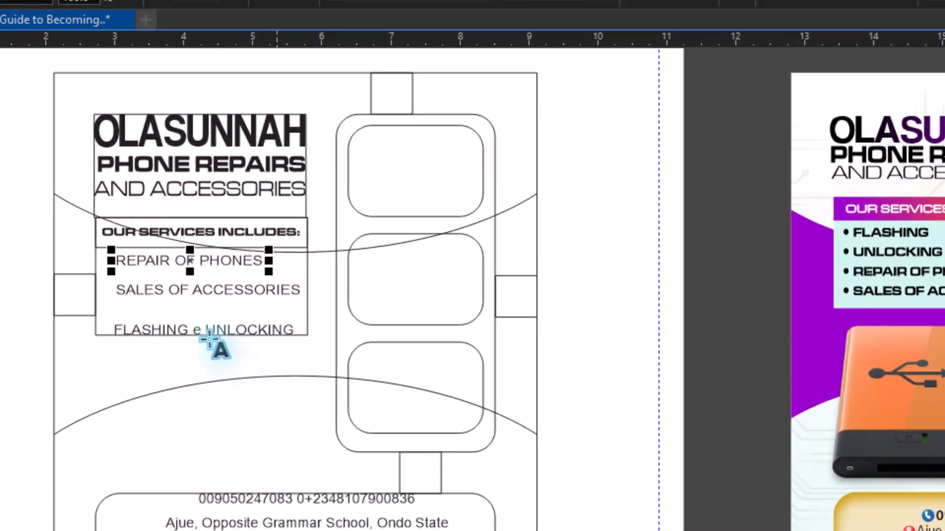
Step: Correct the last service line to FLASHING & UNLOCKING and move it and SALES OF ACCESSORIES up to tighten the spacing
click(168, 295)
click(199, 331)
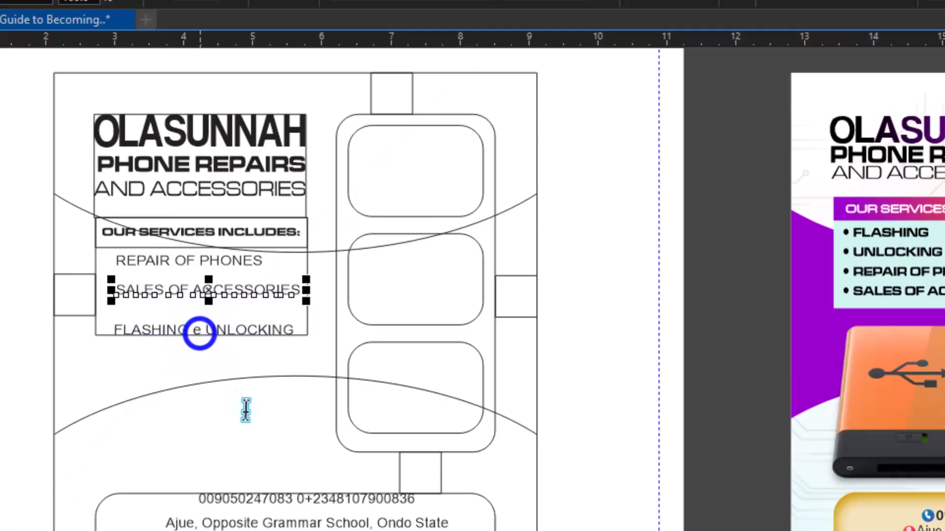
key(BackSpace)
key(BackSpace)
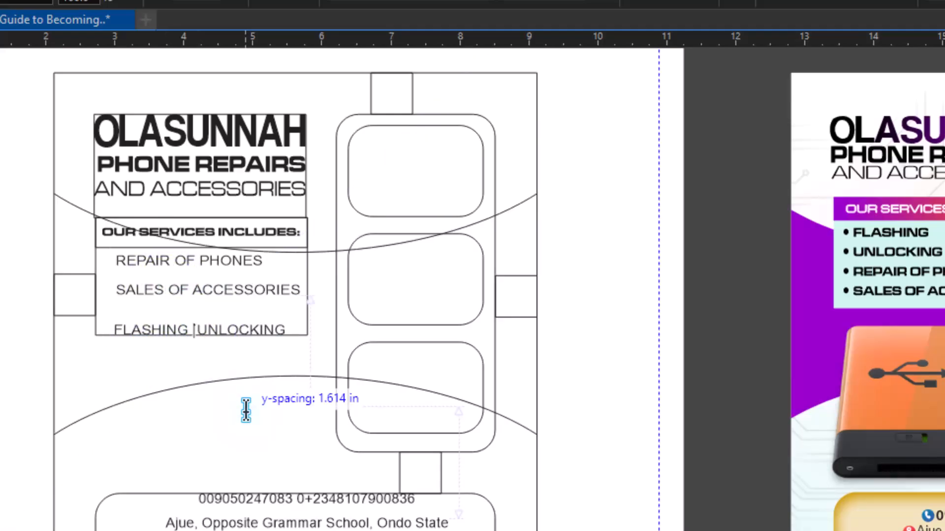
key(ctrl+space)
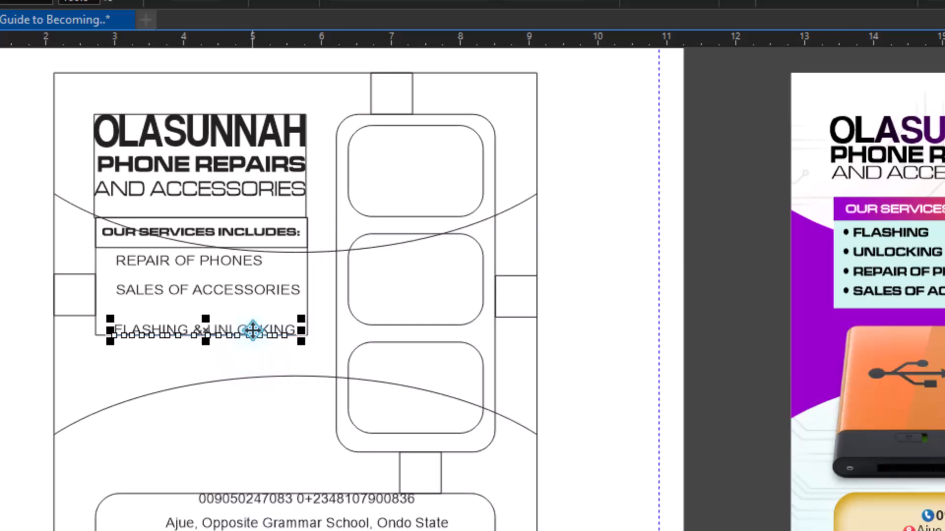
drag(254, 330, 245, 291)
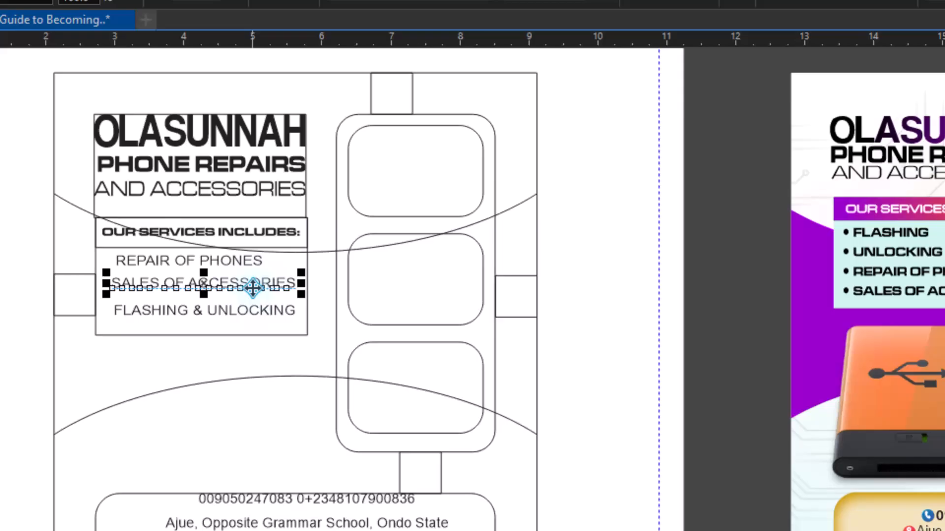
Step: Combine REPAIR OF PHONES, SALES OF ACCESSORIES and FLASHING & UNLOCKING, in that order, into one text object
click(242, 311)
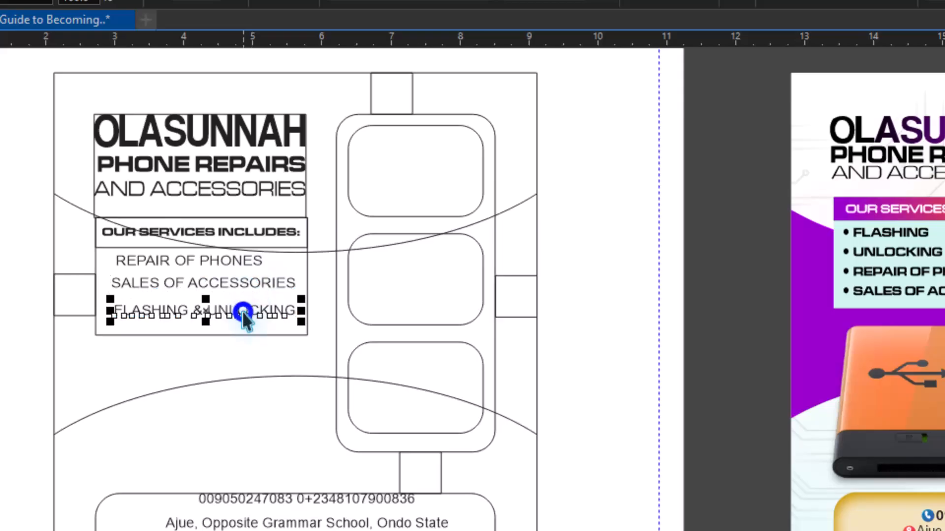
click(237, 267)
click(244, 264)
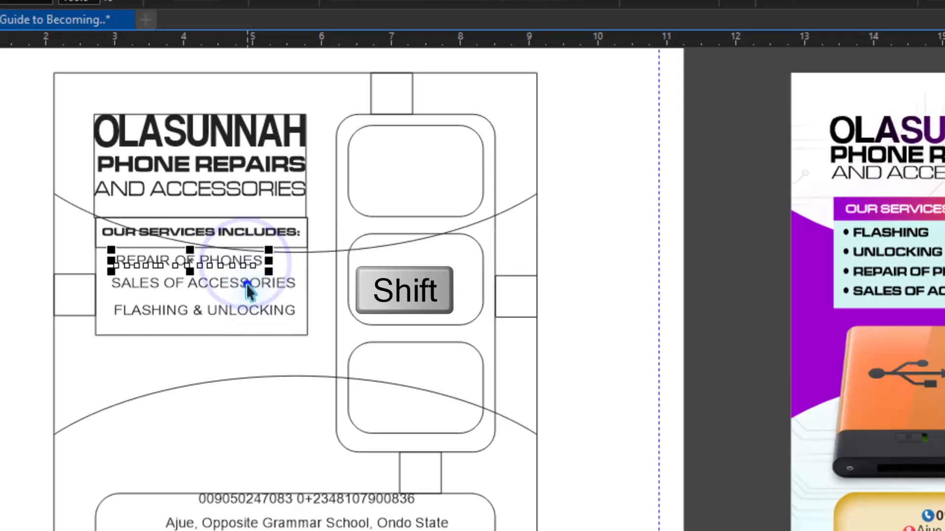
shift+click(246, 285)
shift+click(247, 312)
key(ctrl+l)
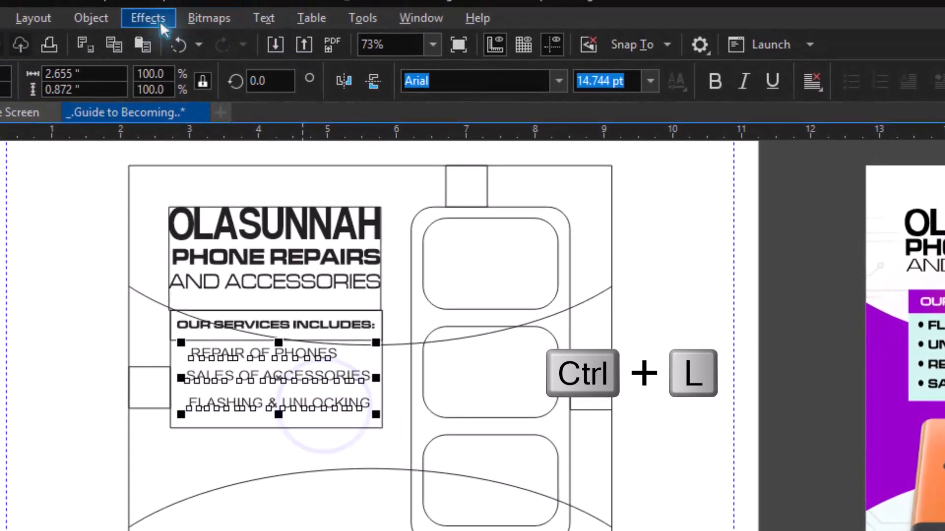
click(104, 21)
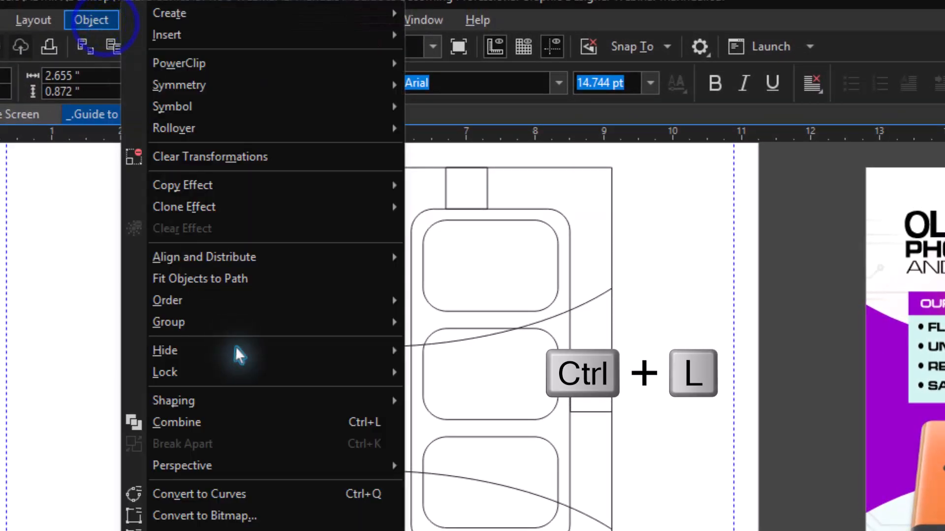
click(354, 422)
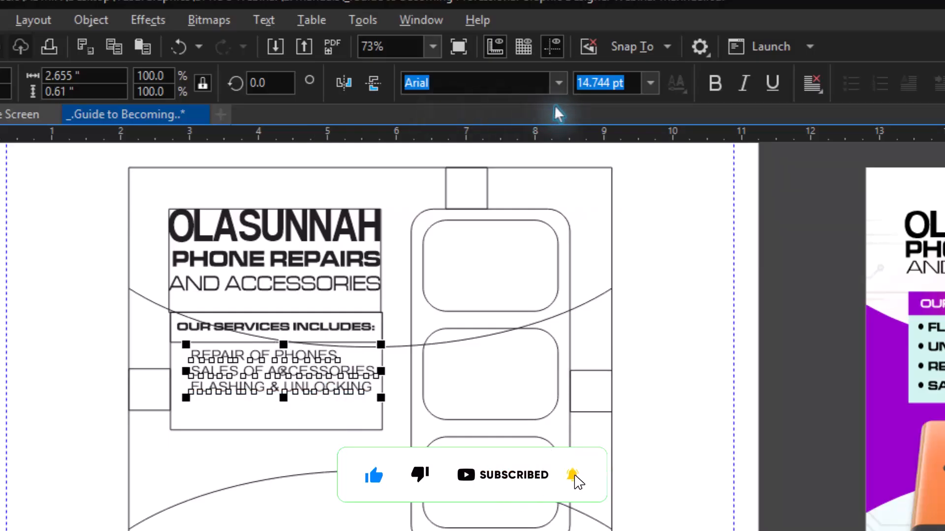
Step: Set the combined services text to MicrogrammaDBolExt and resize it to about 2.76 inches wide by 0.77 inches high
click(558, 85)
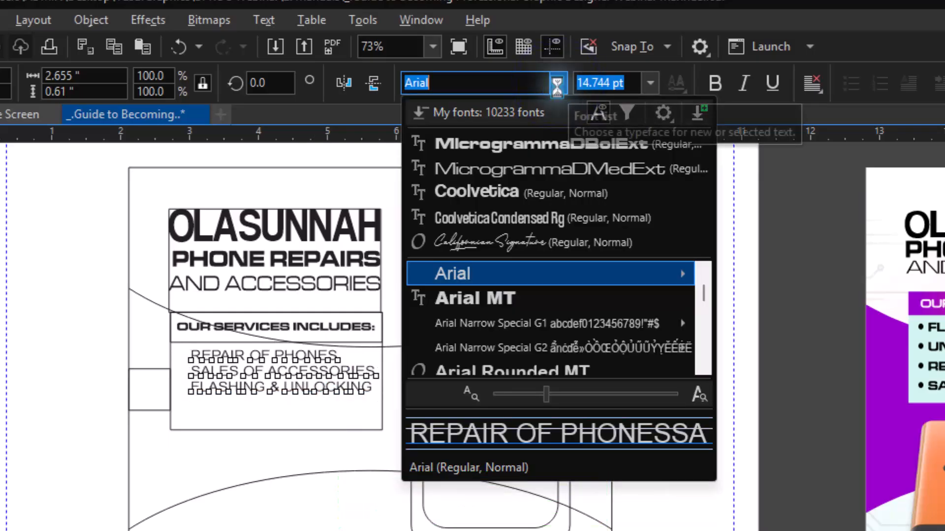
click(541, 144)
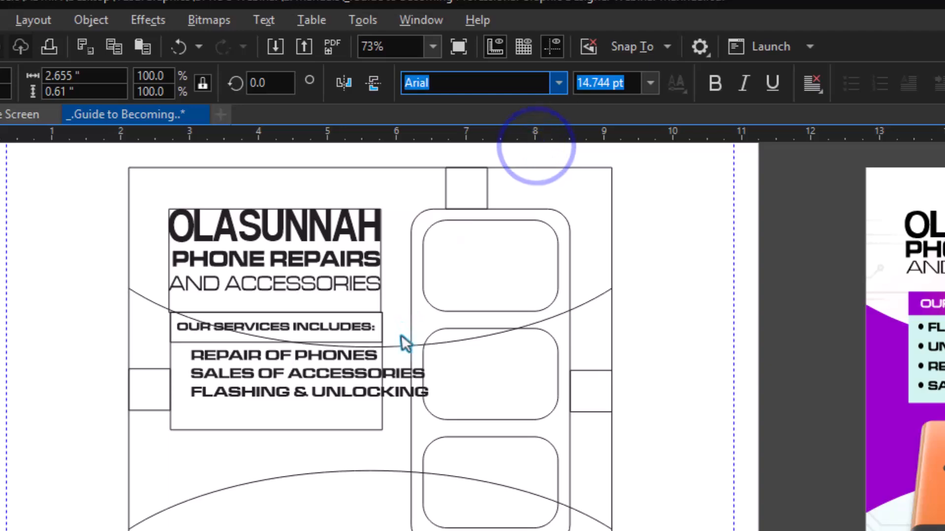
drag(441, 349, 391, 349)
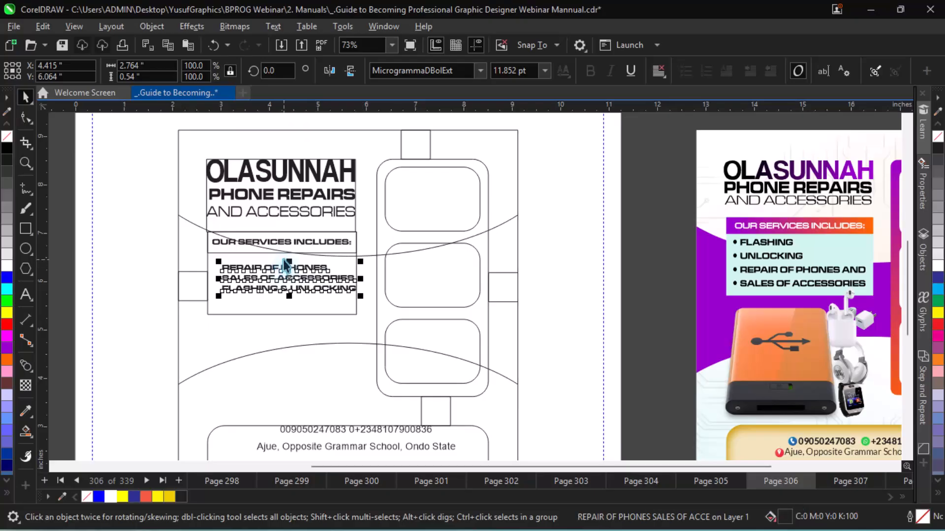
drag(288, 261, 292, 311)
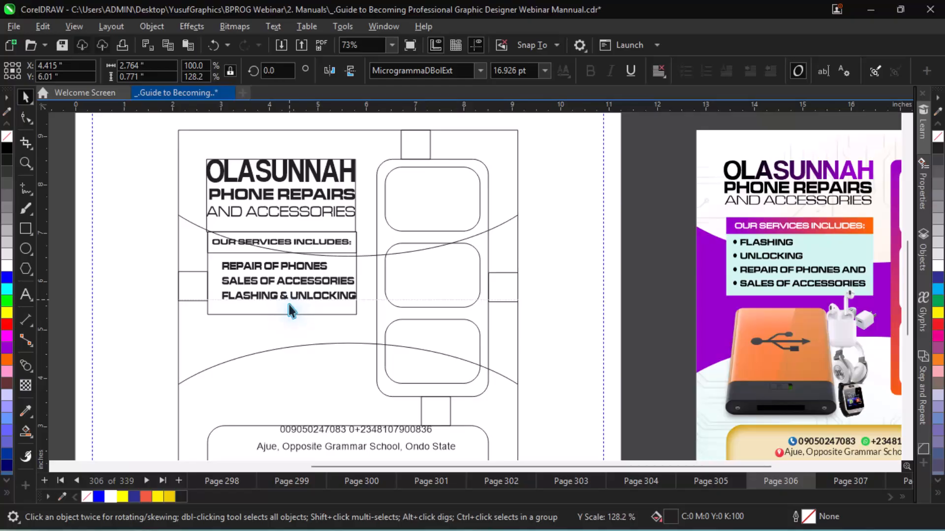
Step: Shrink the services text to about 2.59 inches wide and insert a round bullet glyph before REPAIR OF PHONES
click(291, 310)
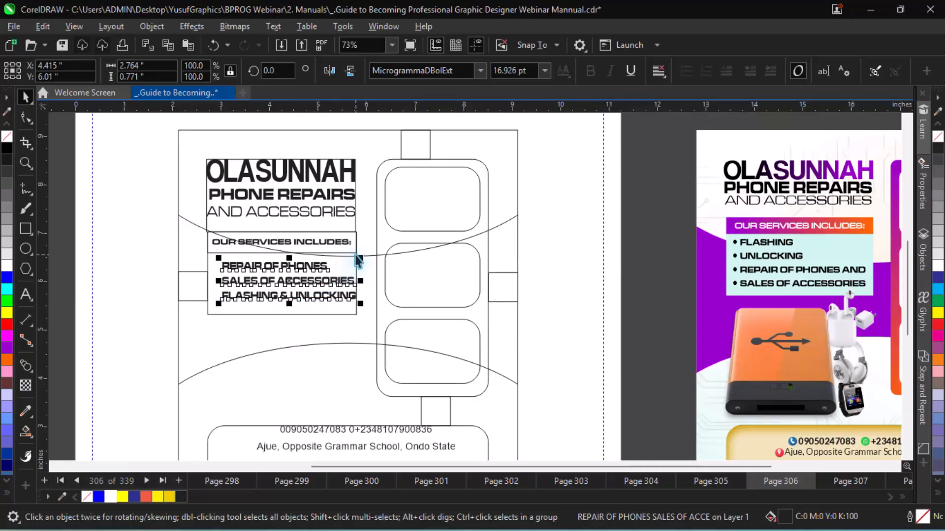
drag(359, 256, 354, 256)
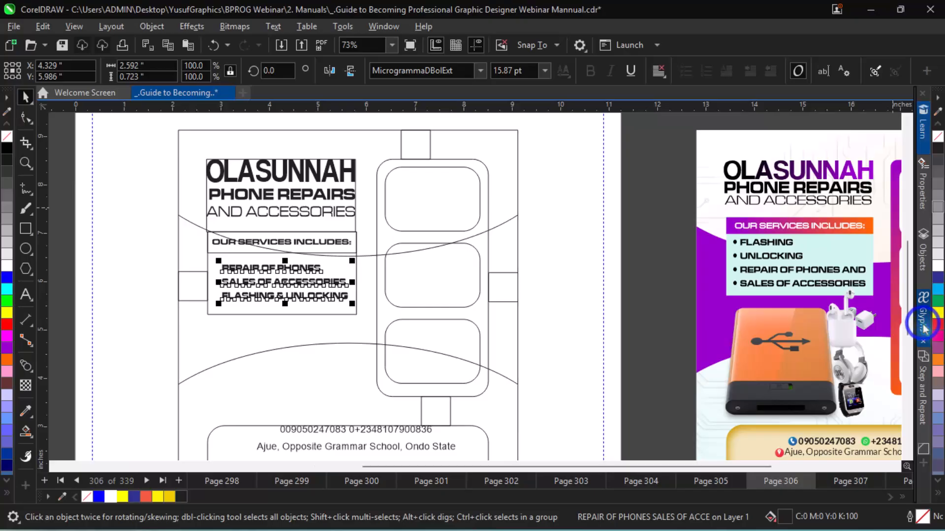
key(ctrl+F11)
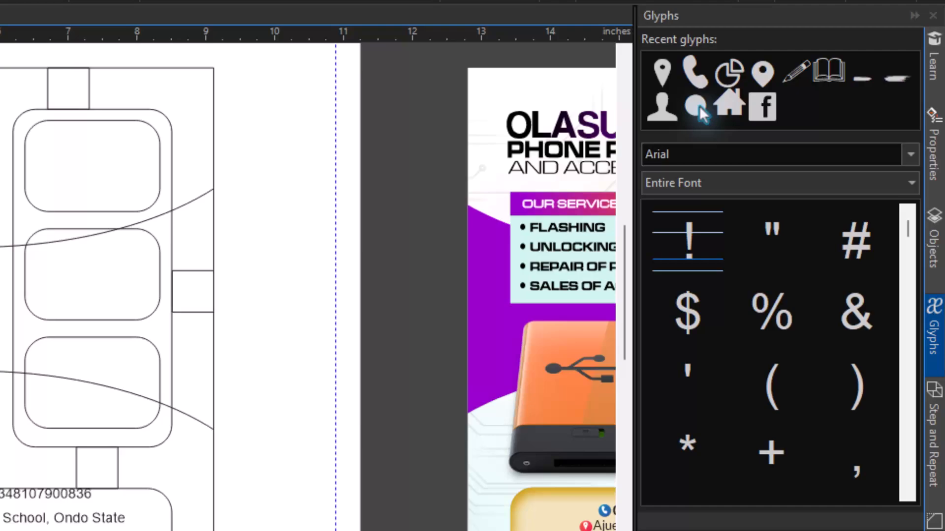
click(699, 105)
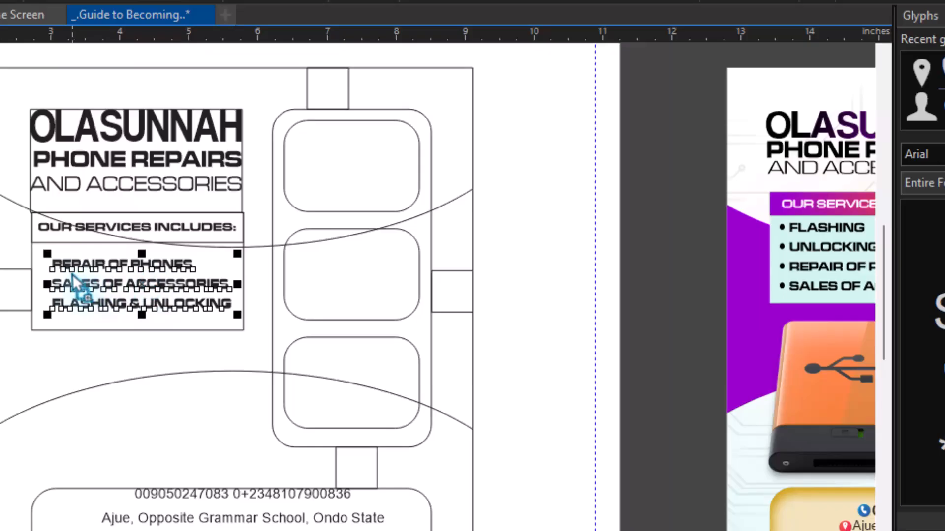
drag(54, 267, 54, 267)
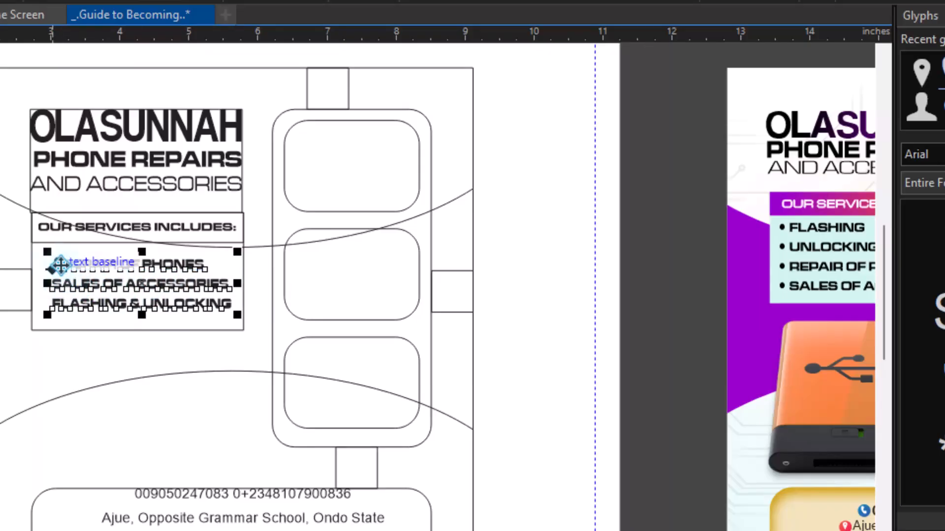
double_click(61, 265)
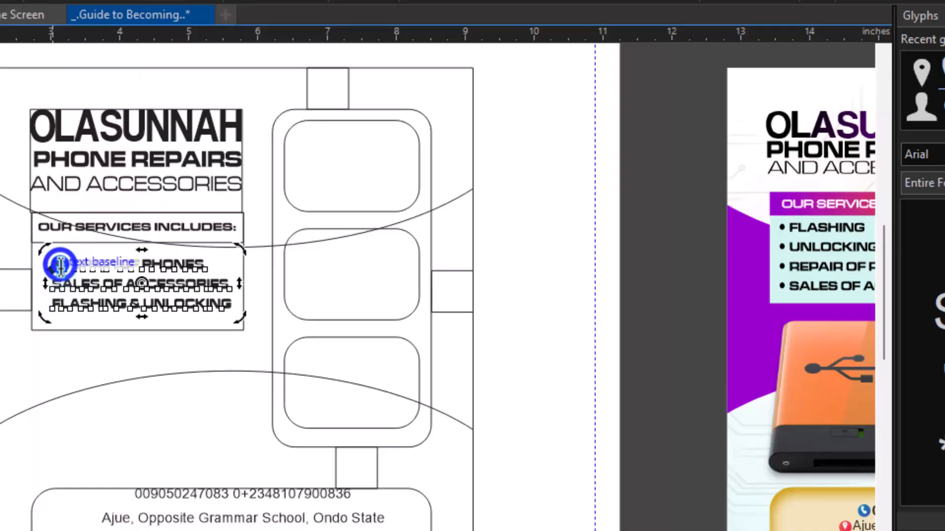
key(Escape)
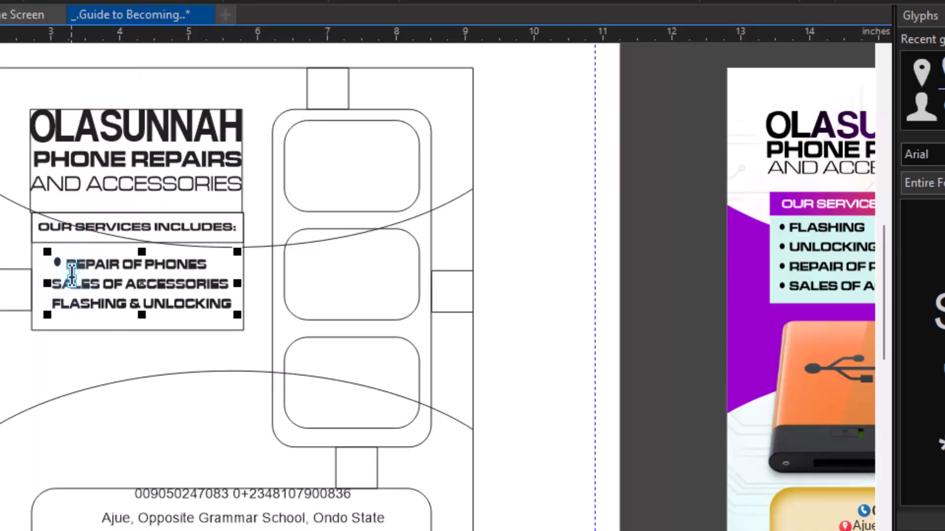
key(BackSpace)
Step: Copy the round bullet to the start of the SALES OF ACCESSORIES and FLASHING & UNLOCKING lines
drag(63, 265, 45, 261)
key(ctrl+c)
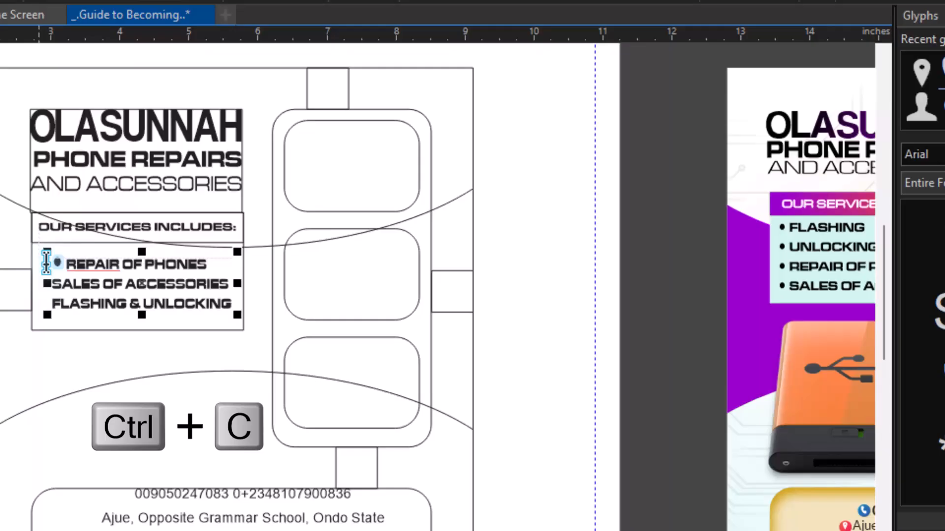
click(55, 285)
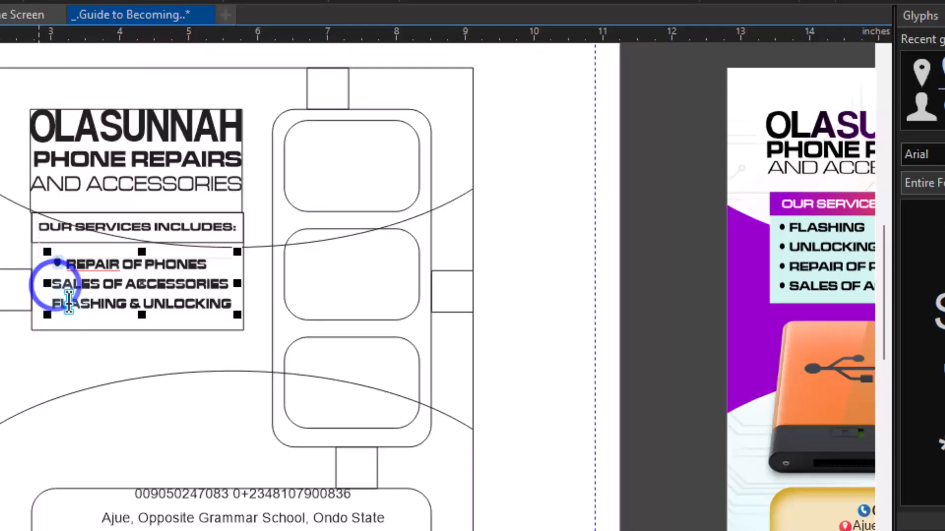
key(ctrl+v)
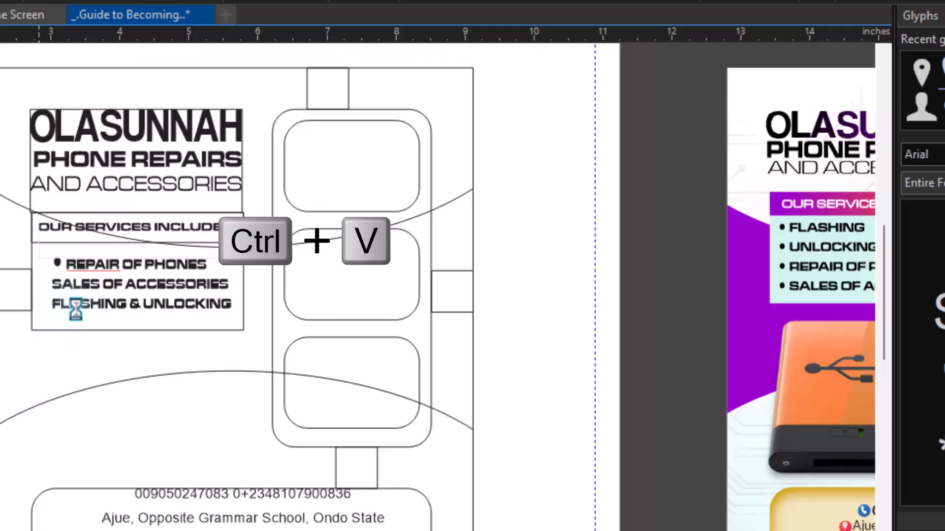
click(57, 306)
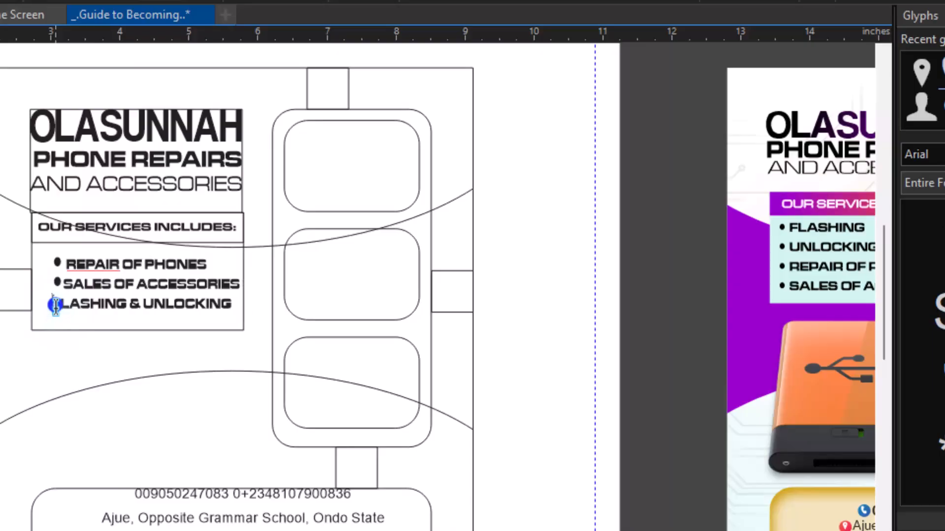
key(ctrl+v)
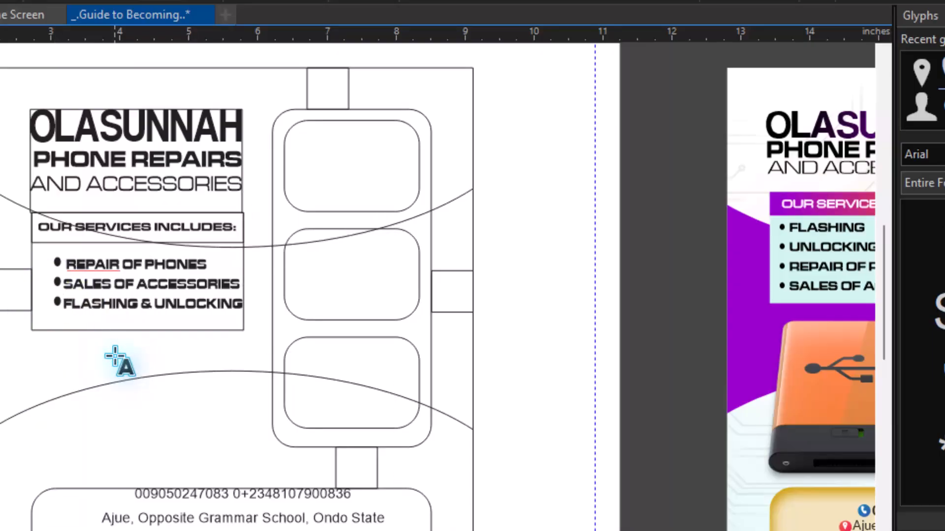
Step: Centre the bulleted services text horizontally within its rectangle below the OUR SERVICES INCLUDES heading
key(ctrl+a)
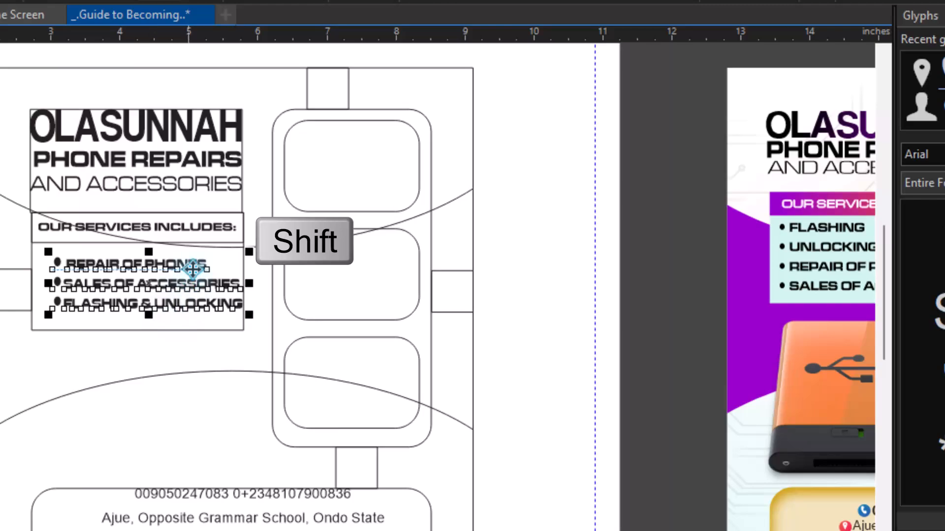
shift+click(223, 256)
key(c)
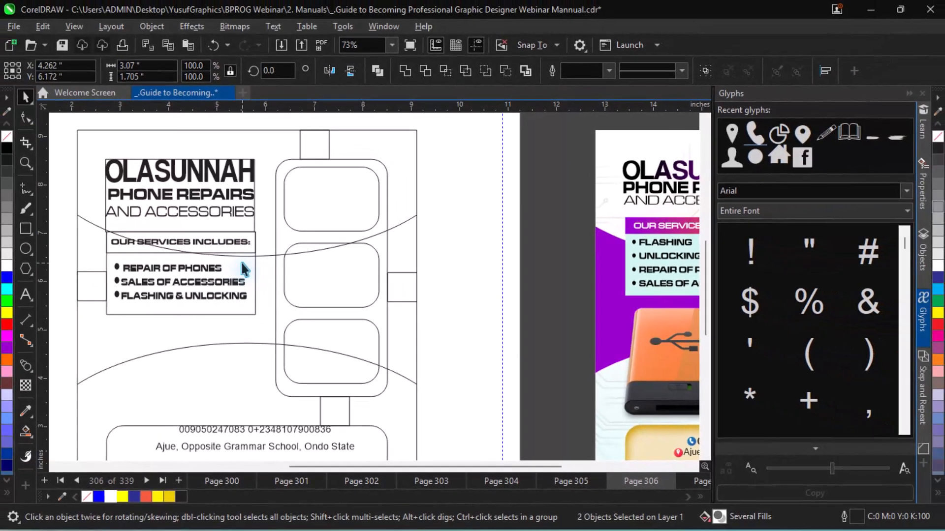
Step: Combine the phone numbers line and the address line in the rounded footer box into one text object
key(F4)
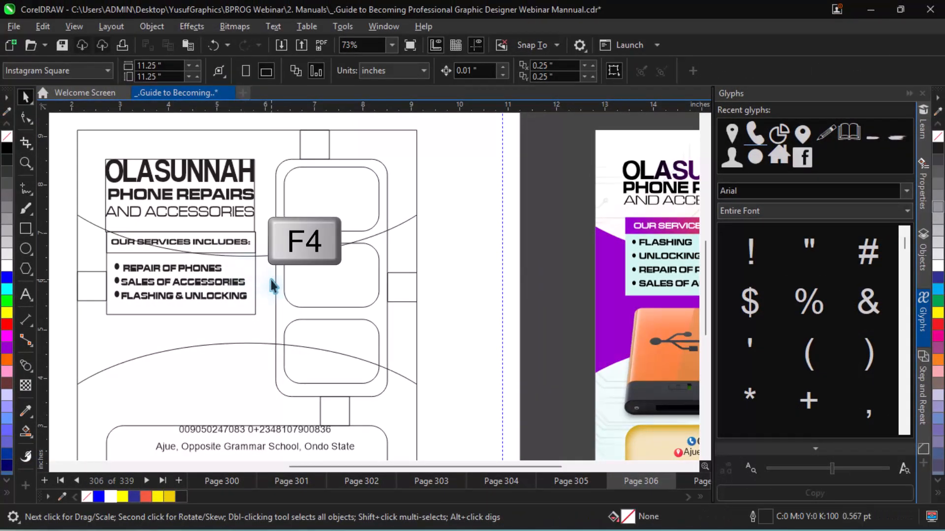
key(z)
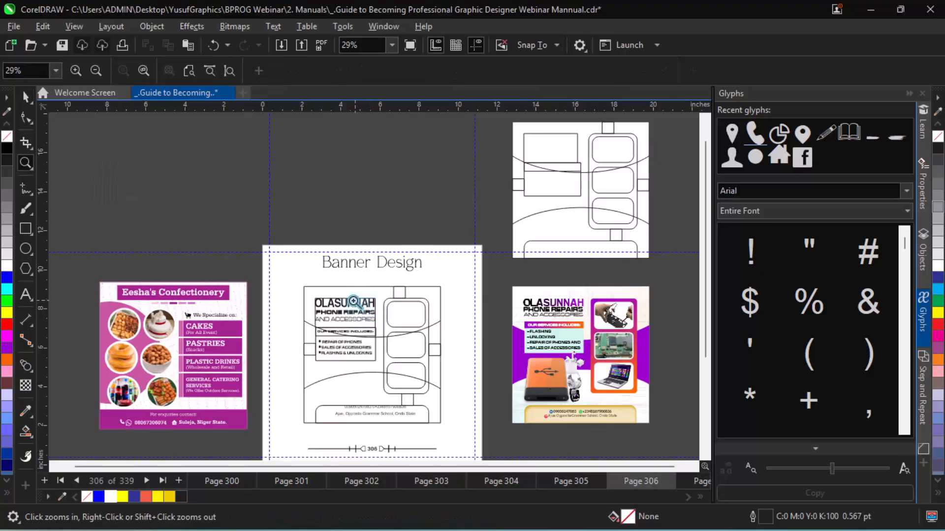
drag(296, 276, 655, 439)
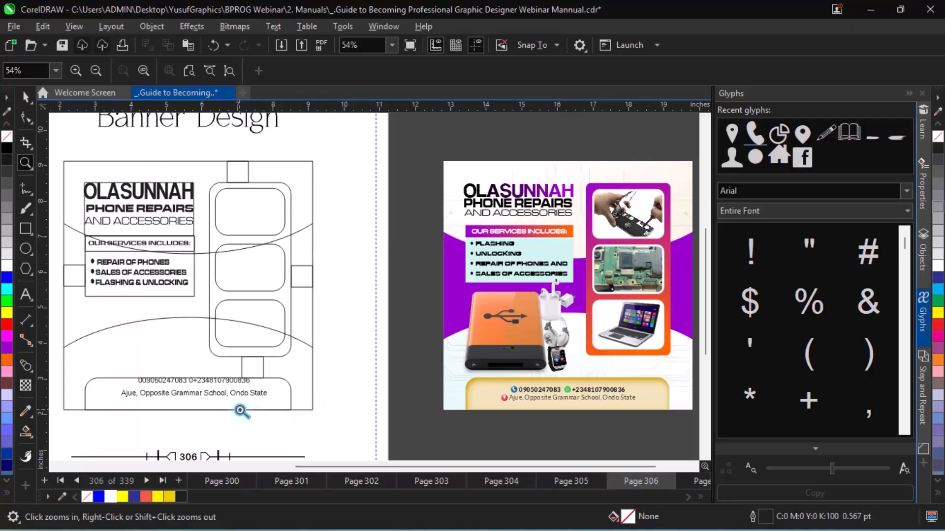
key(space)
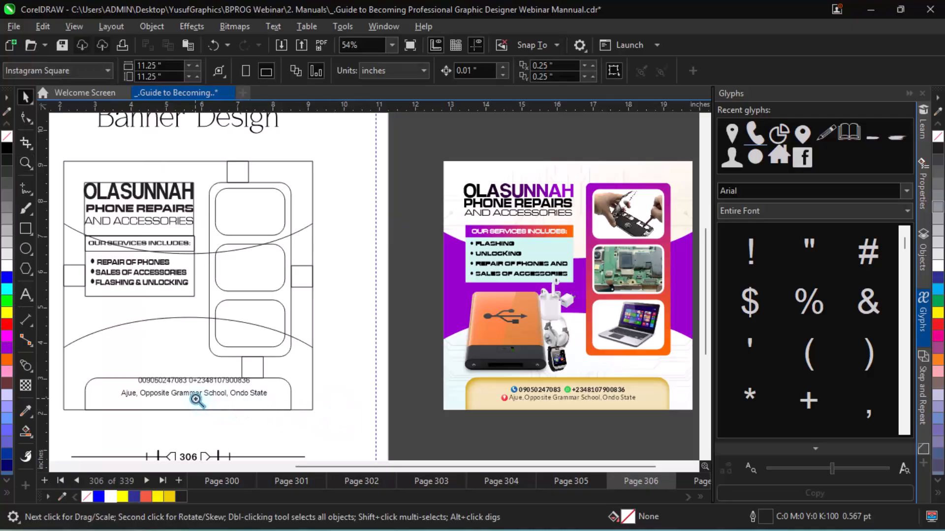
click(226, 381)
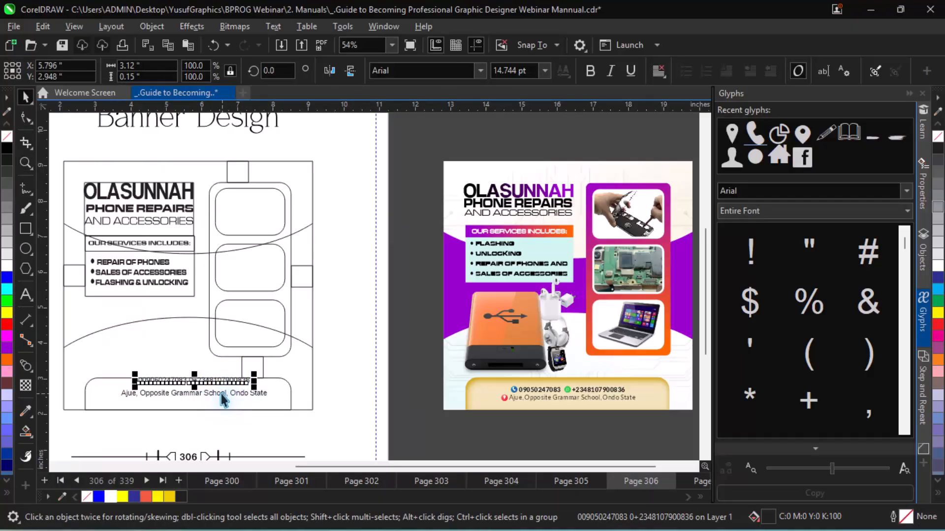
shift+click(216, 397)
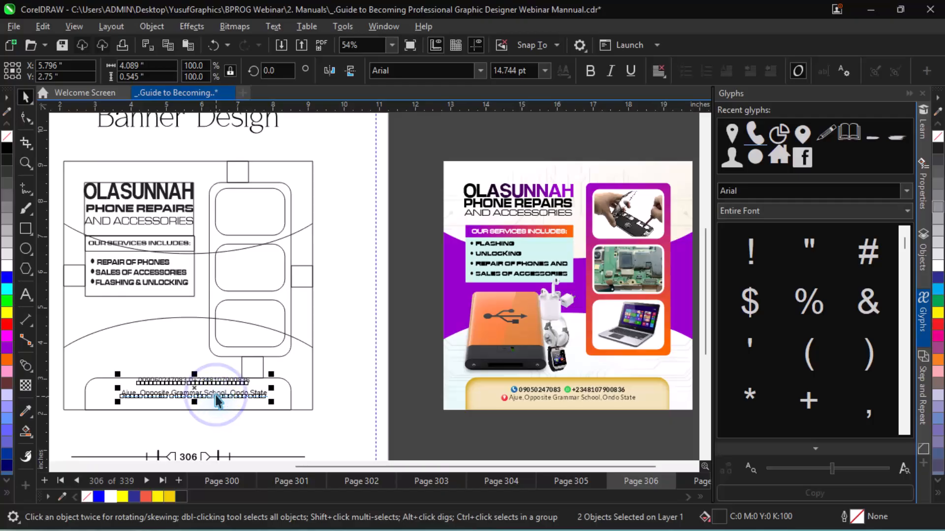
key(ctrl+l)
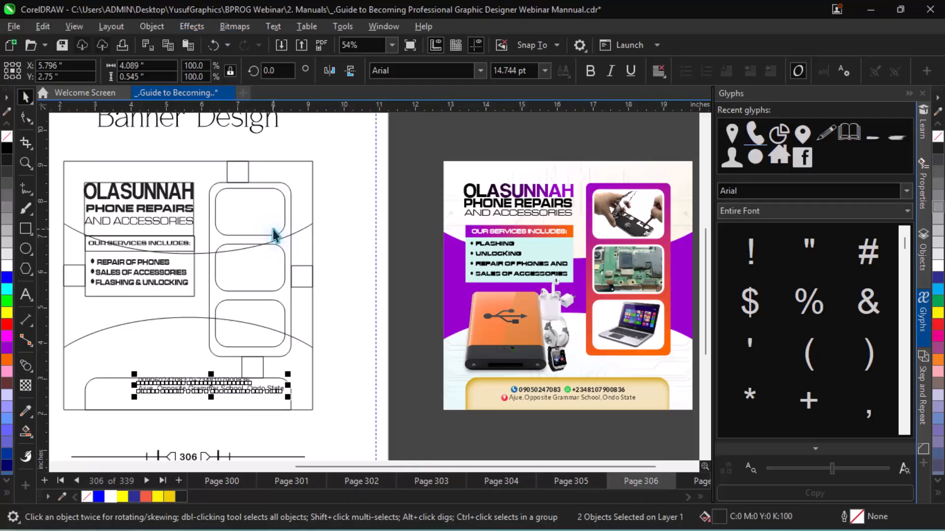
Step: Set the combined contact text's font to Lato (Regular, Normal)
key(z)
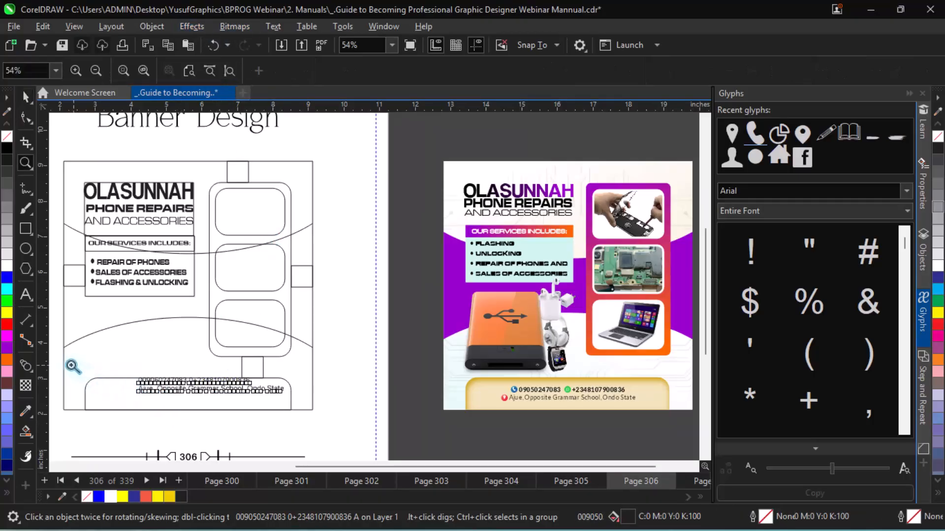
drag(149, 420, 608, 393)
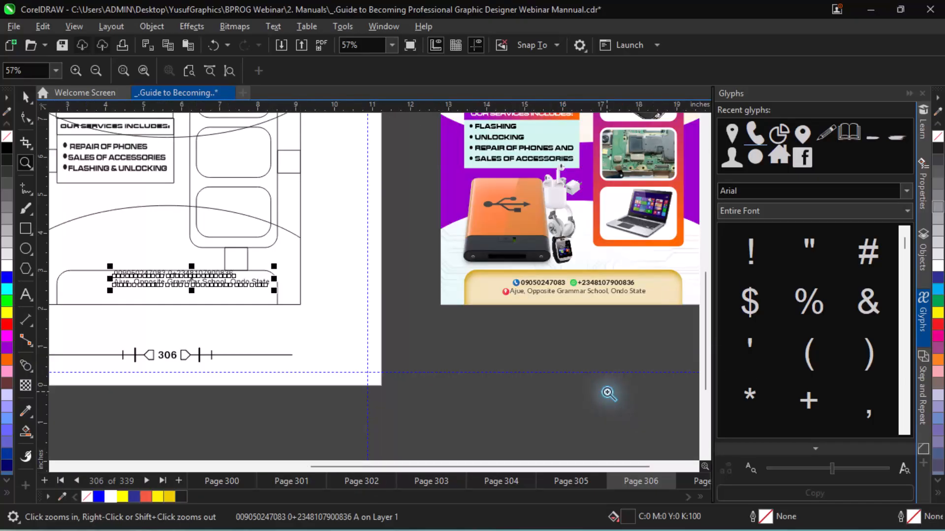
key(space)
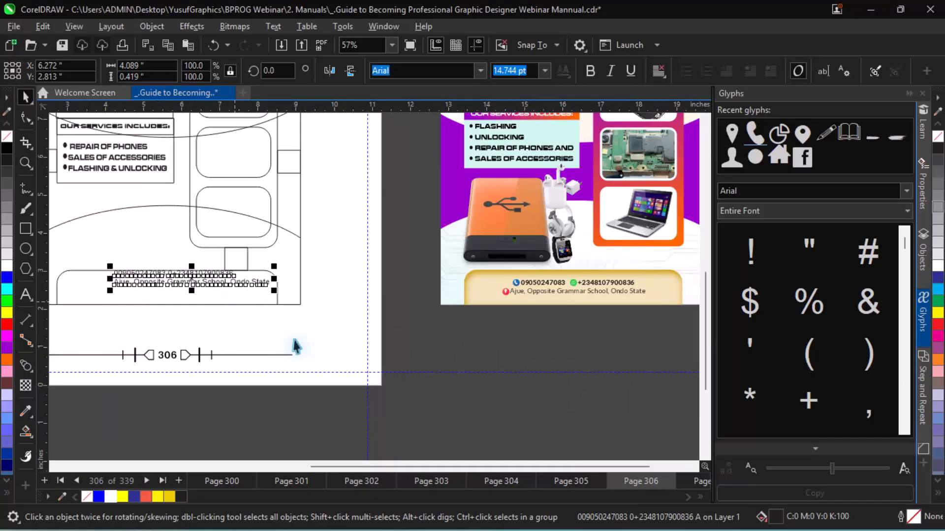
drag(398, 466, 318, 468)
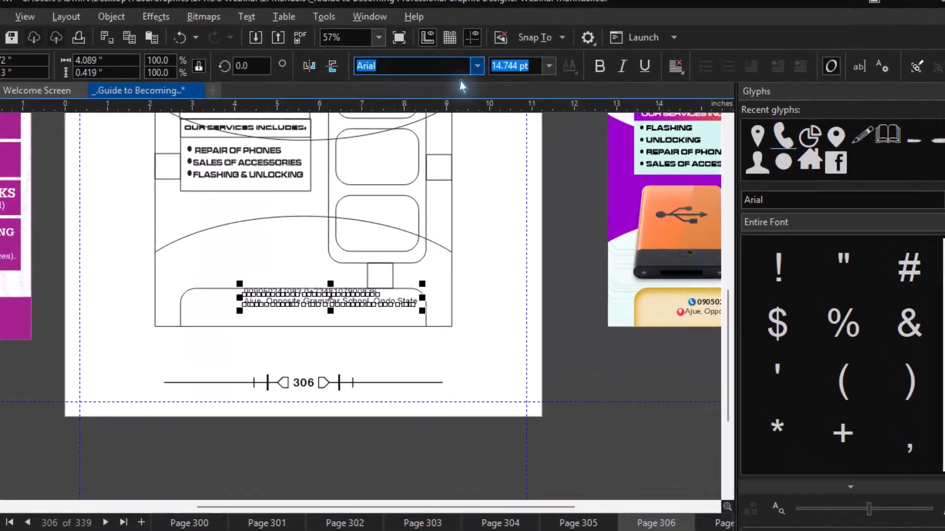
click(476, 67)
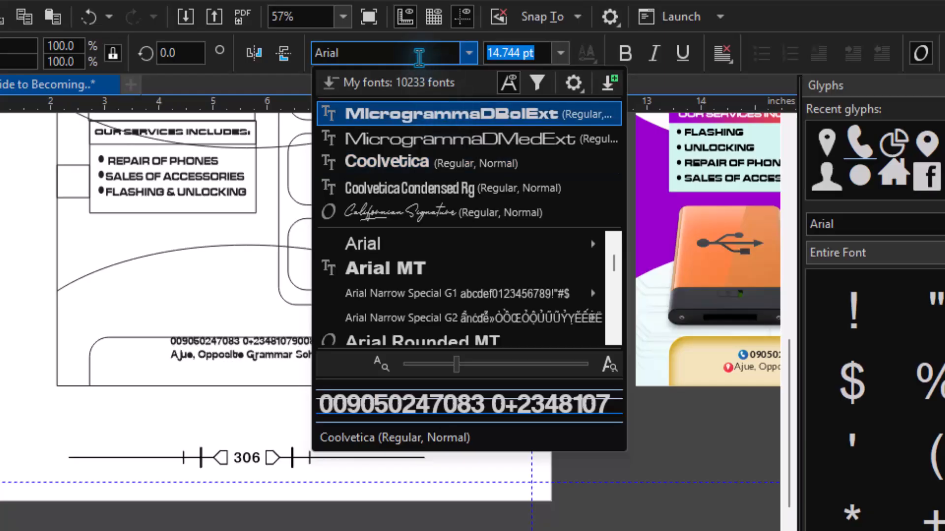
click(419, 55)
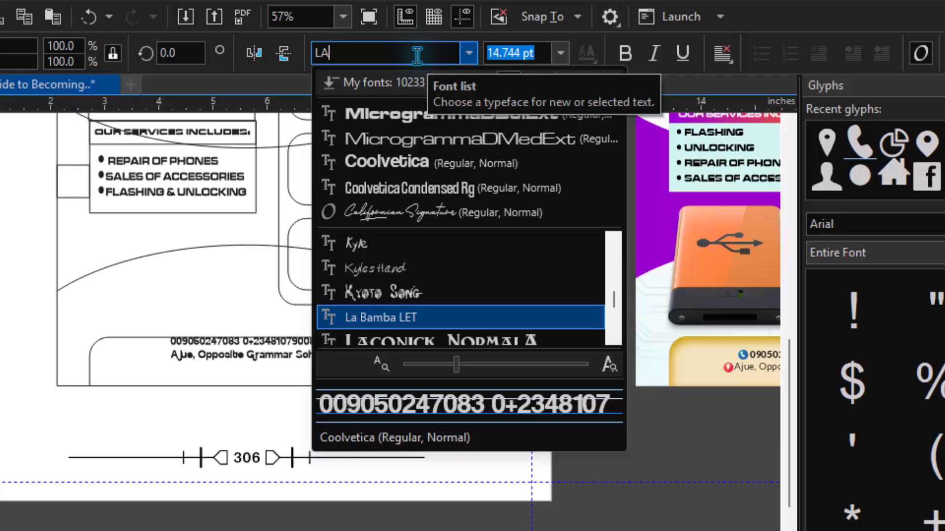
text(T)
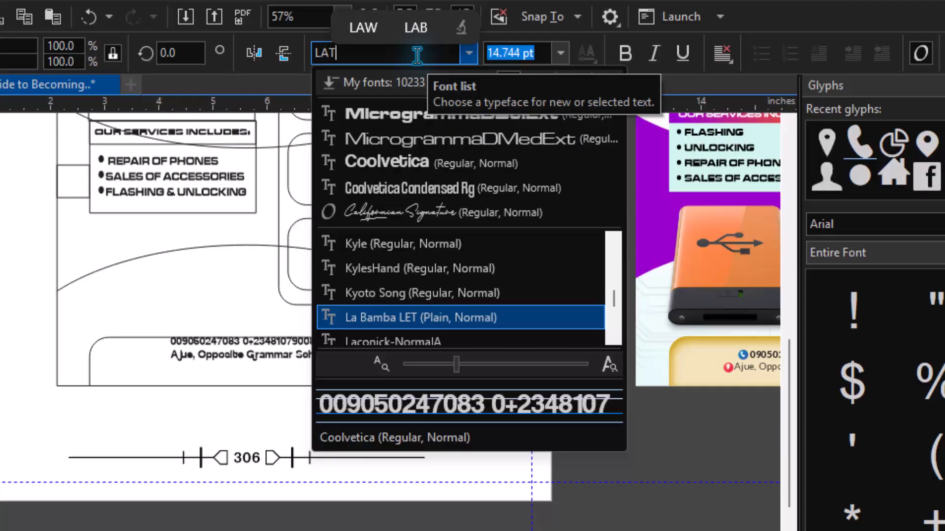
text(OO)
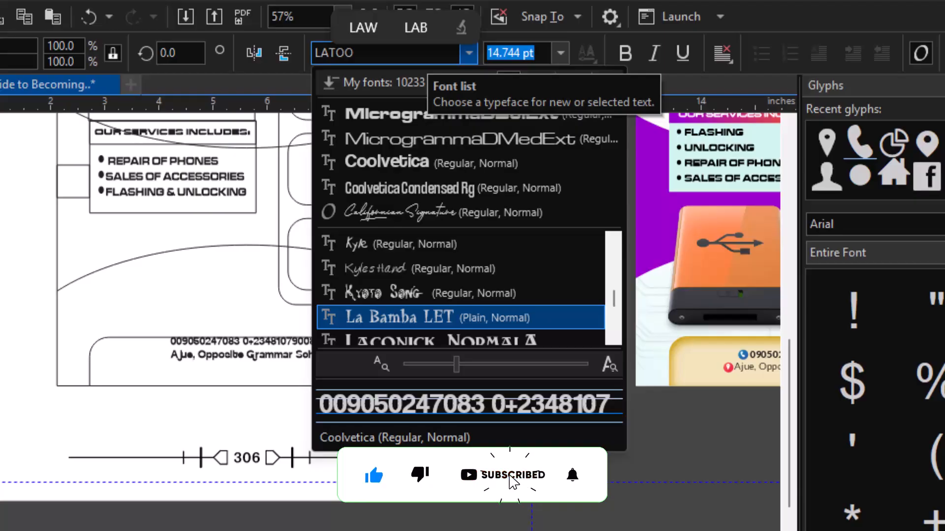
key(BackSpace)
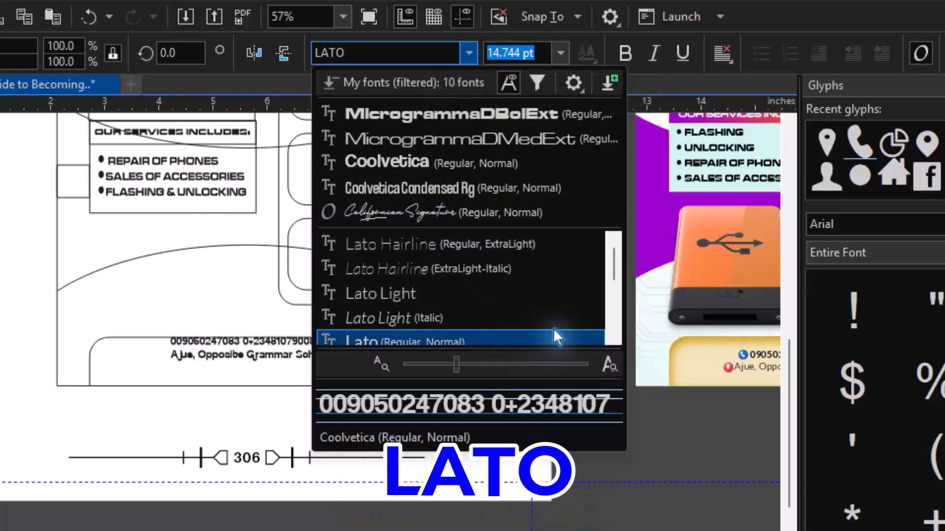
click(614, 341)
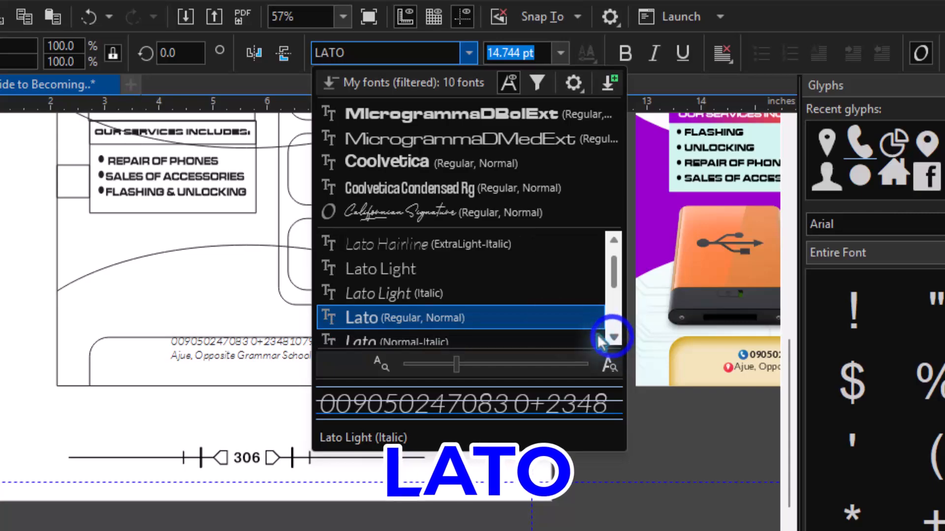
click(521, 311)
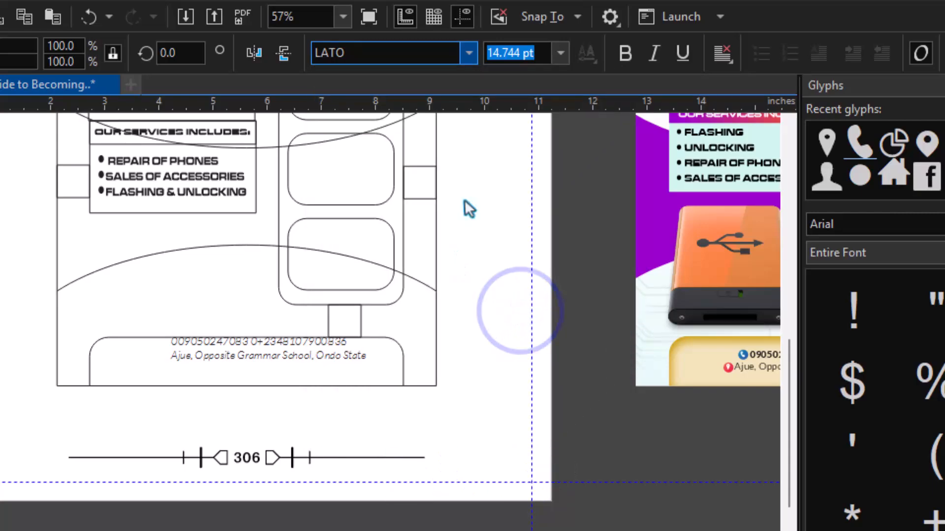
Step: Centre-align the lines of the contact text and centre it horizontally within the rounded footer box
click(719, 58)
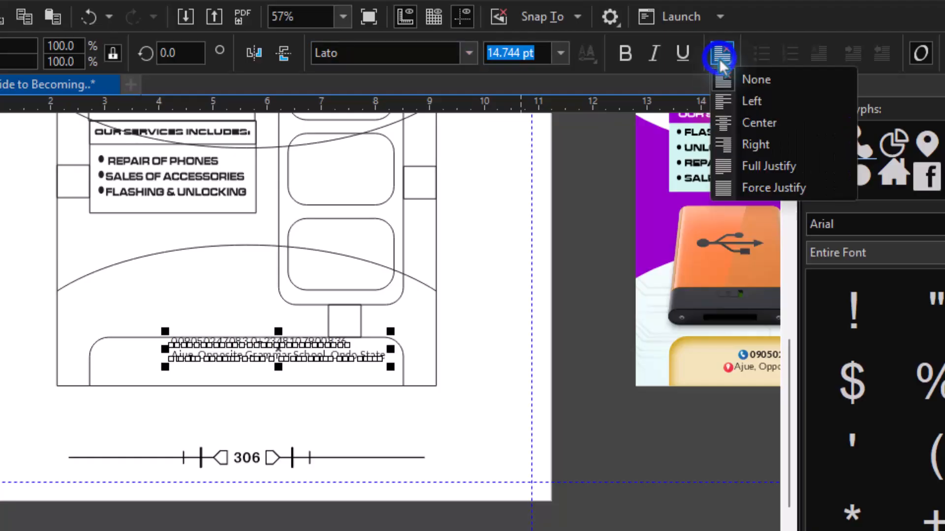
click(743, 123)
key(shift)
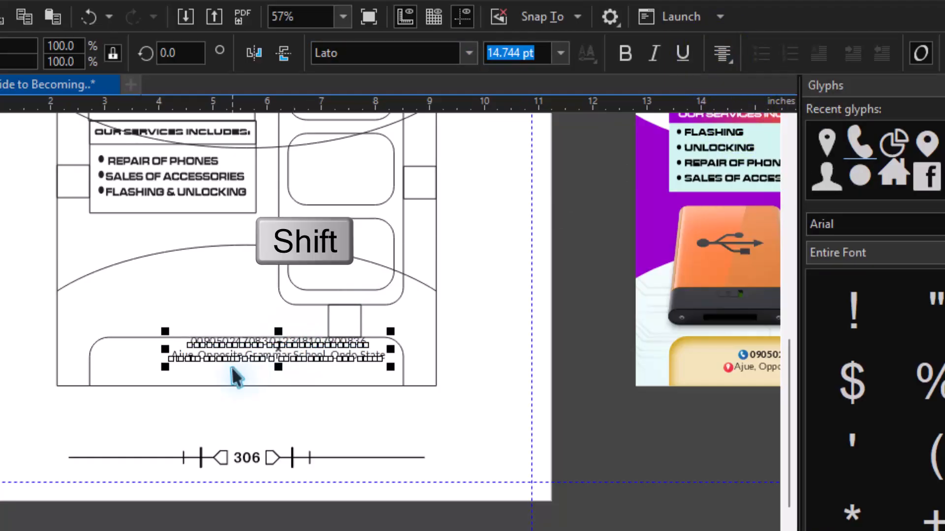
shift+click(190, 377)
key(c)
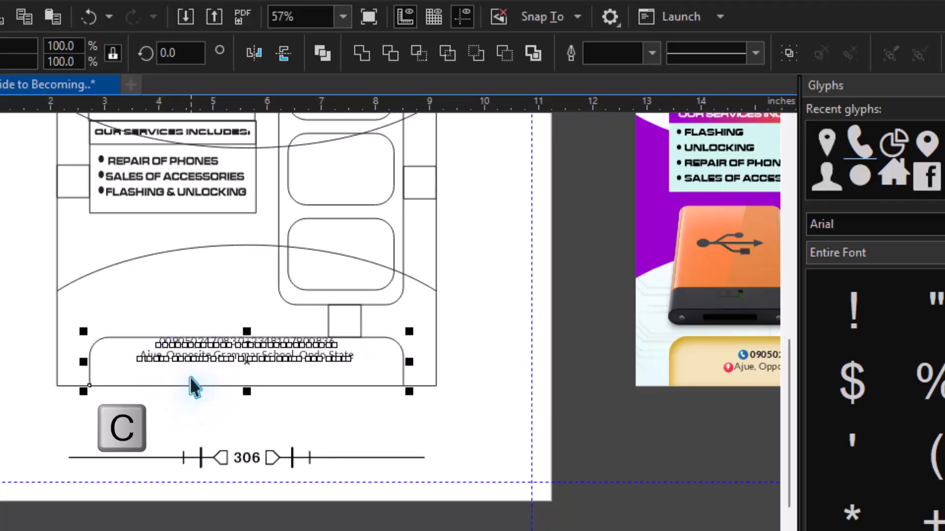
Step: Centre the contact text vertically within the rounded footer box and deselect it
key(e)
click(227, 377)
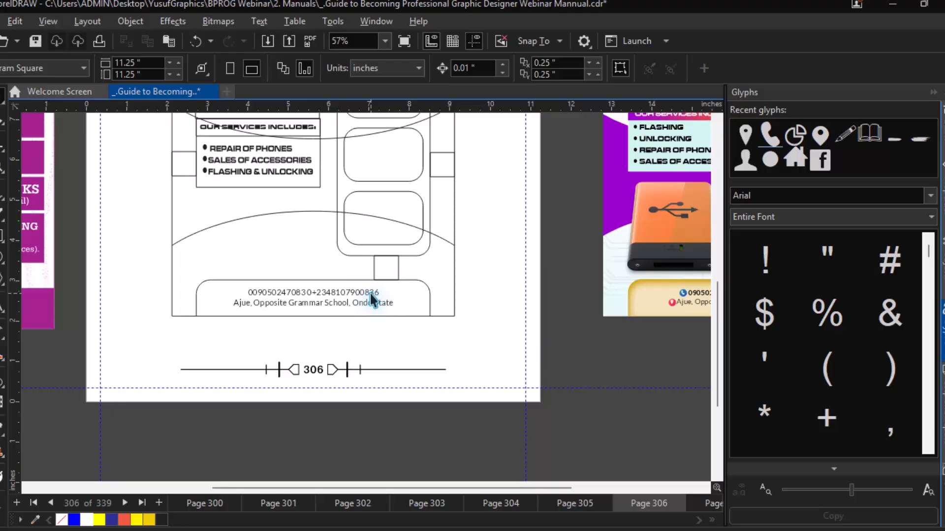
Step: Correct the footer's phone line by removing the extra zeros and the stray space, and separate the two numbers with several spaces
key(z)
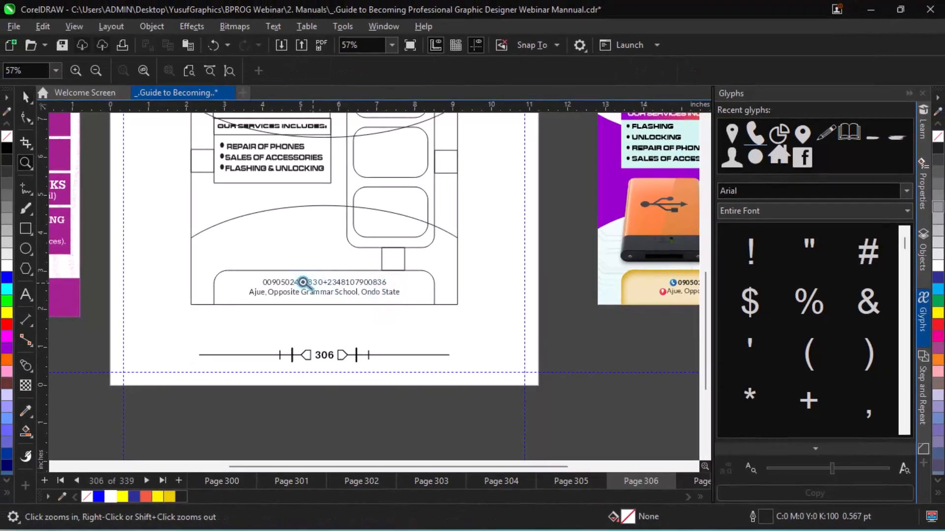
drag(218, 267, 444, 320)
key(space)
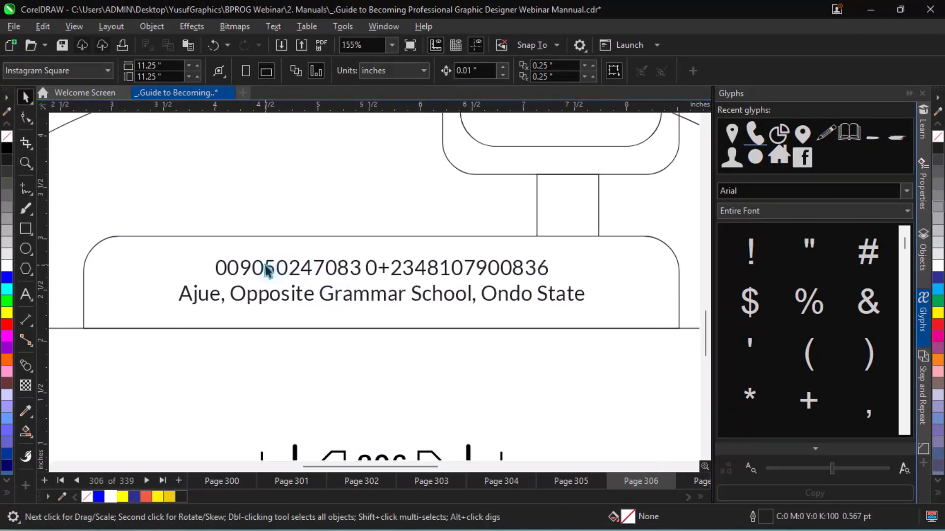
double_click(239, 268)
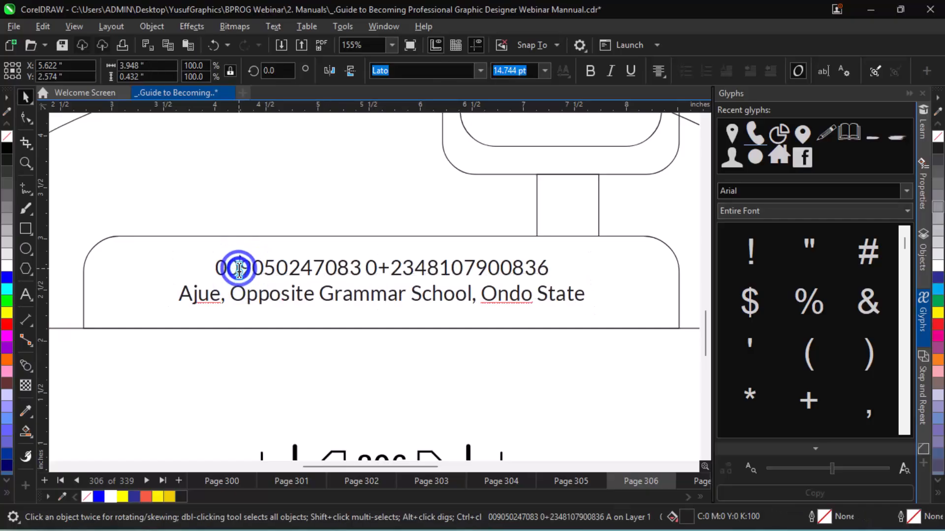
key(BackSpace)
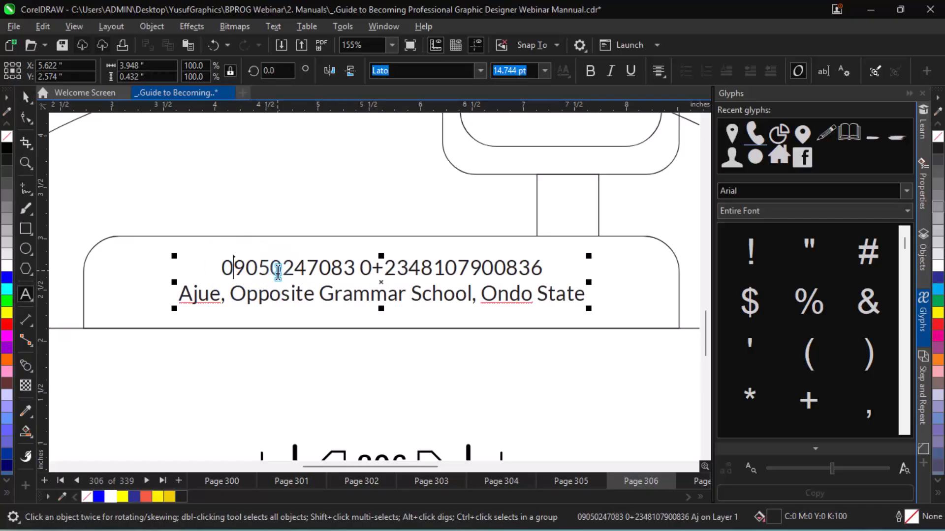
click(361, 270)
key(BackSpace)
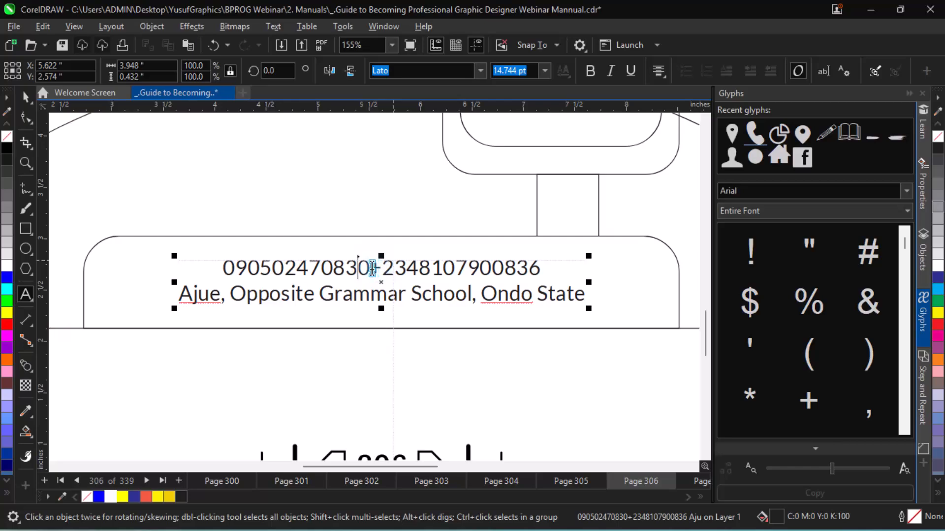
key(Delete)
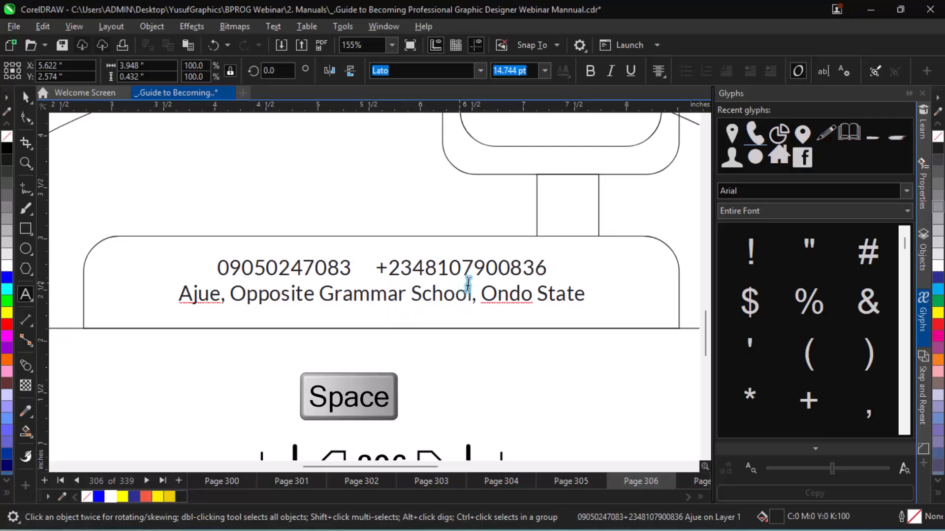
Step: Set only the phone numbers line of the footer contact text to the Lato Black font
click(545, 269)
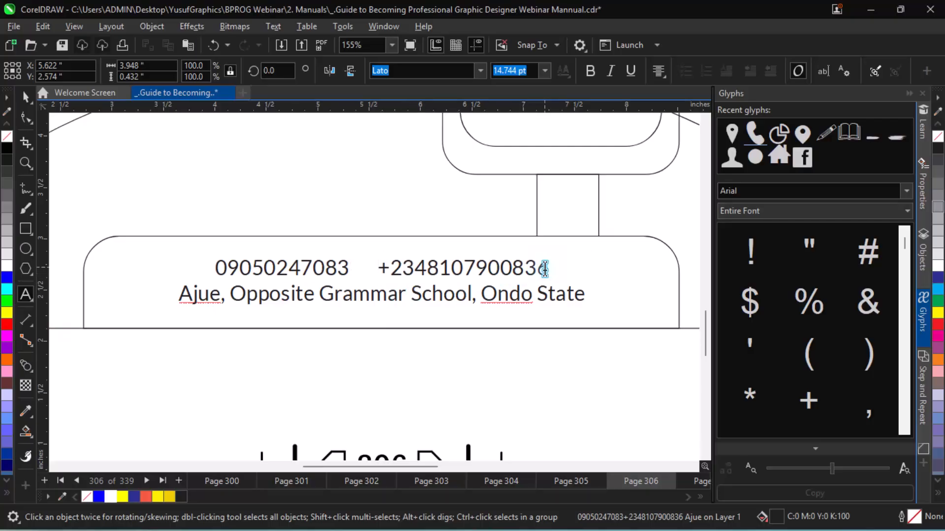
drag(548, 267, 217, 264)
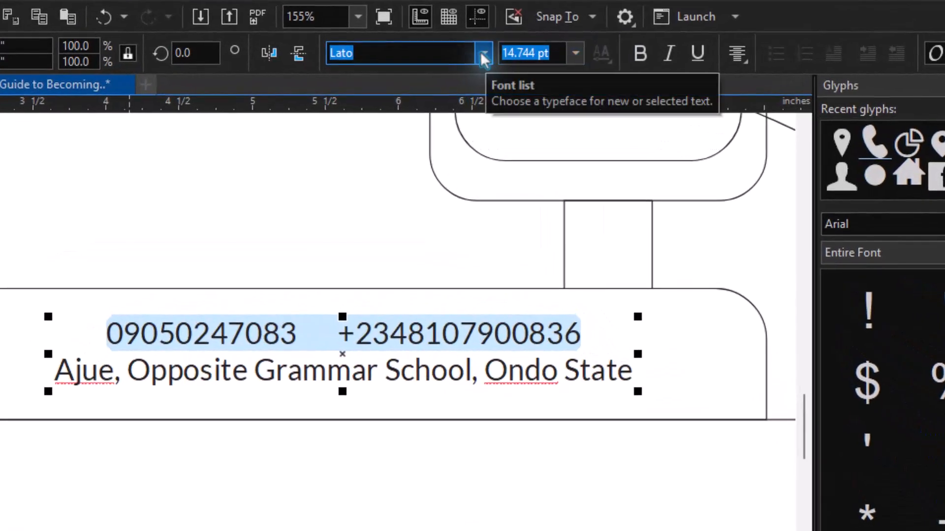
click(484, 54)
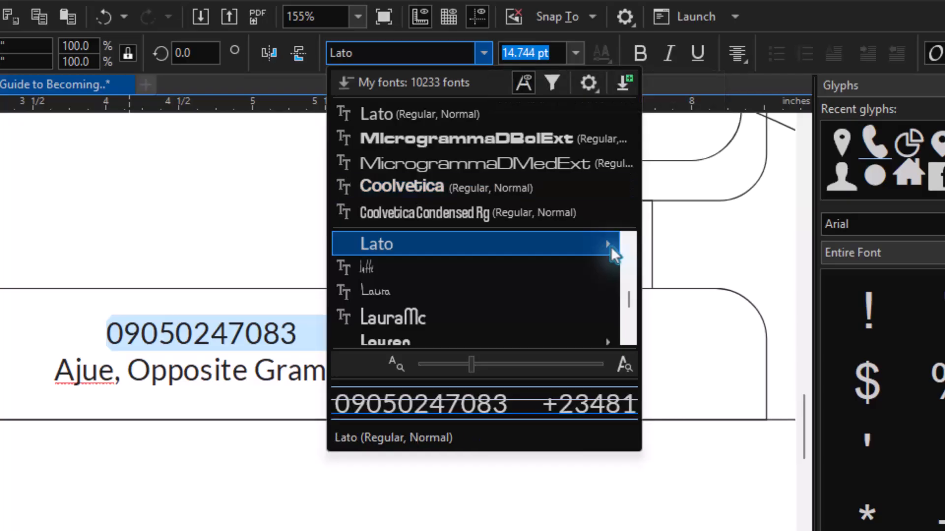
mouse_move(610, 247)
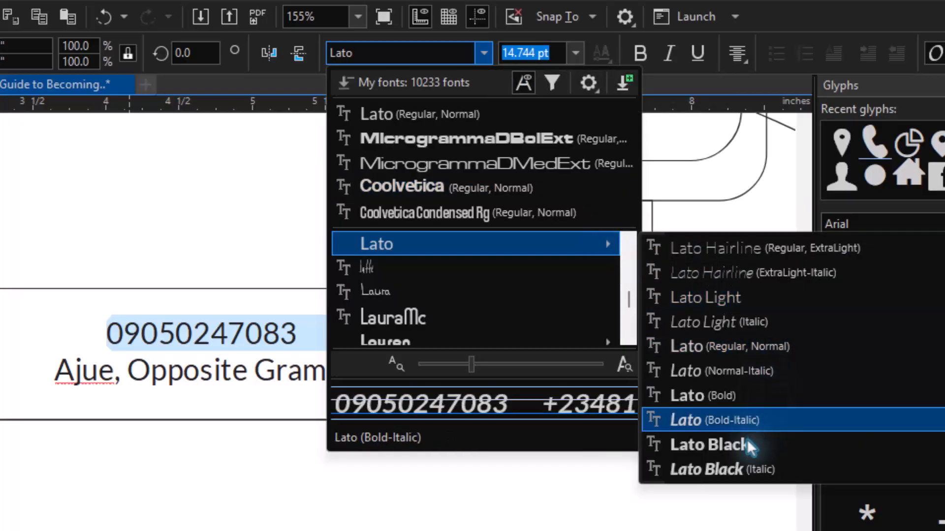
click(747, 445)
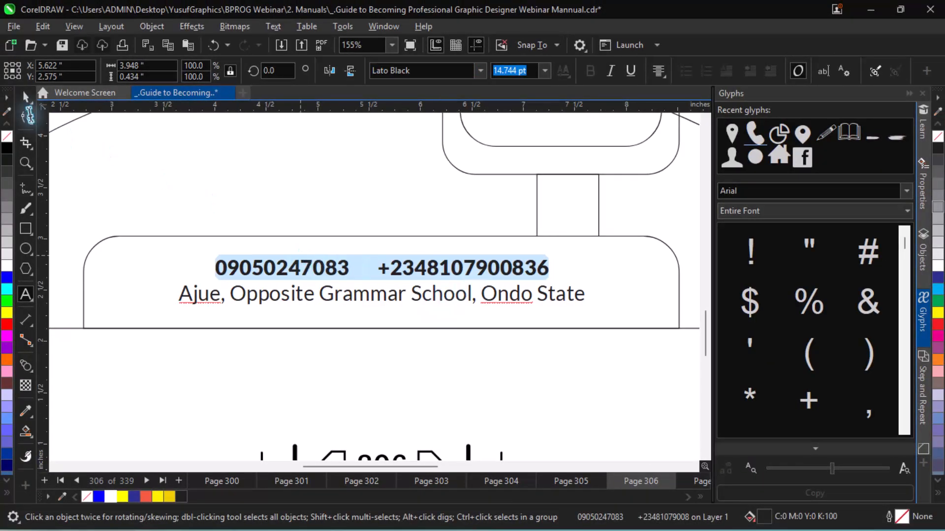
click(26, 97)
Step: Examine the wireframe banner beside the finished reference design, including the rounded frame around the three image boxes
key(F4)
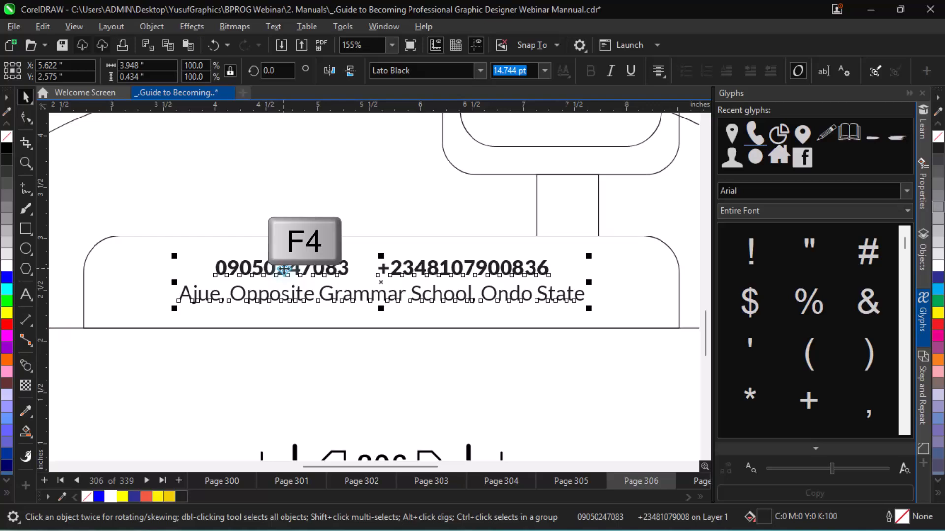
key(z)
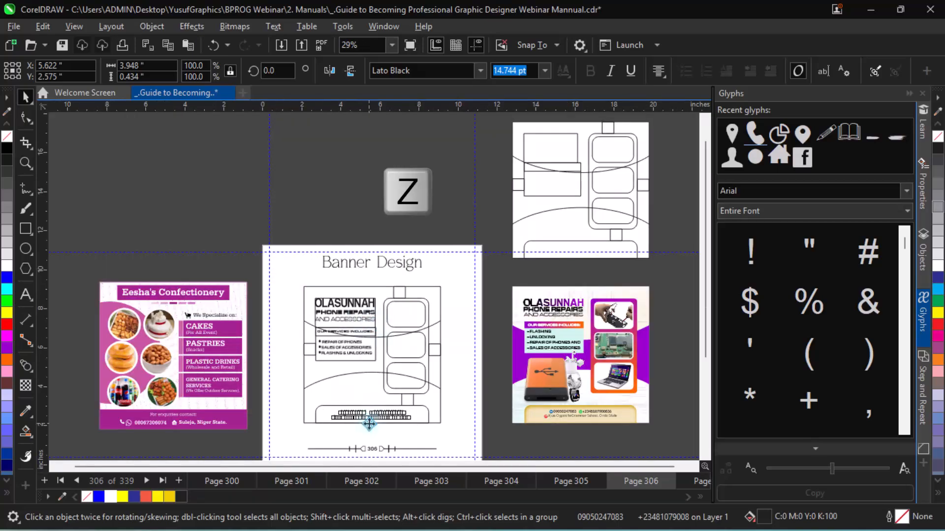
drag(296, 276, 656, 399)
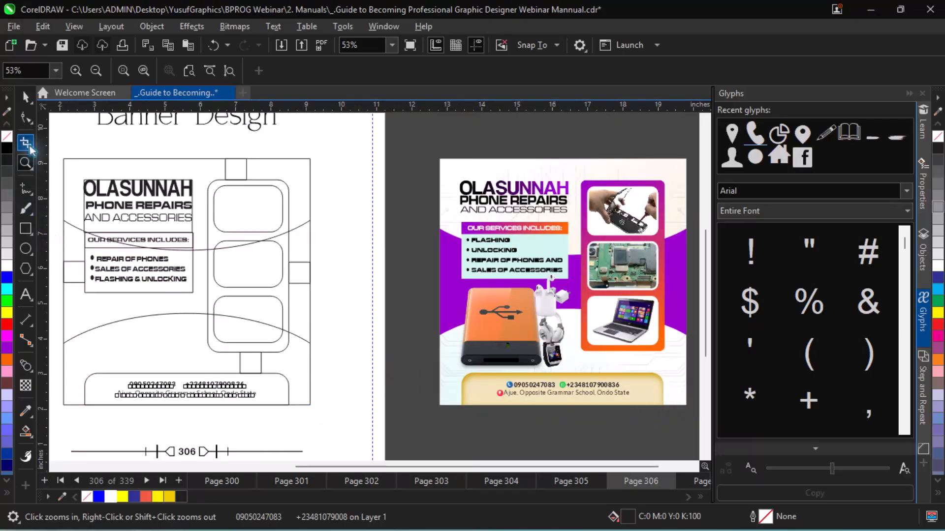
click(24, 100)
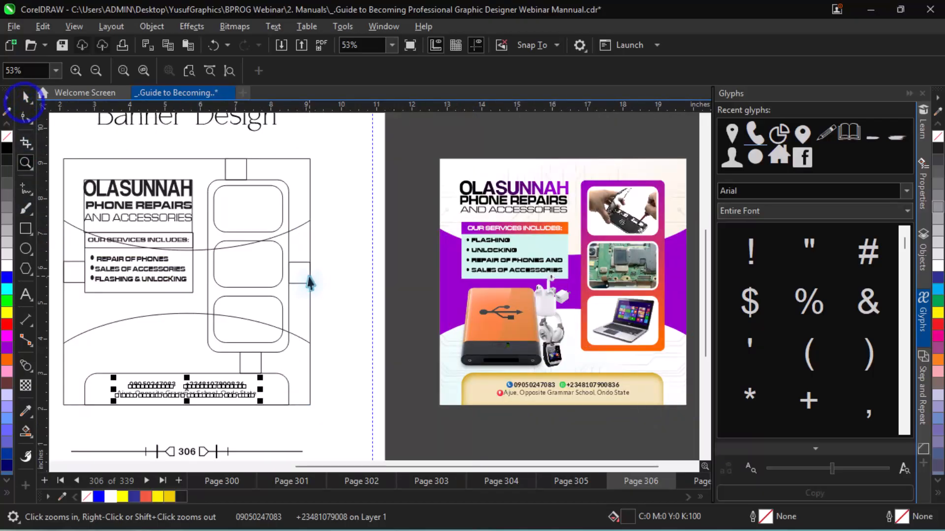
click(332, 310)
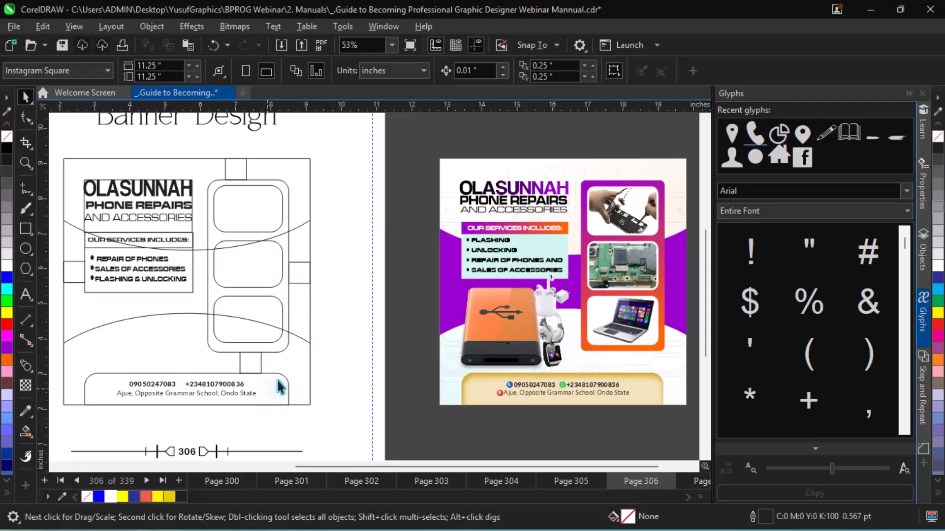
click(300, 272)
click(287, 299)
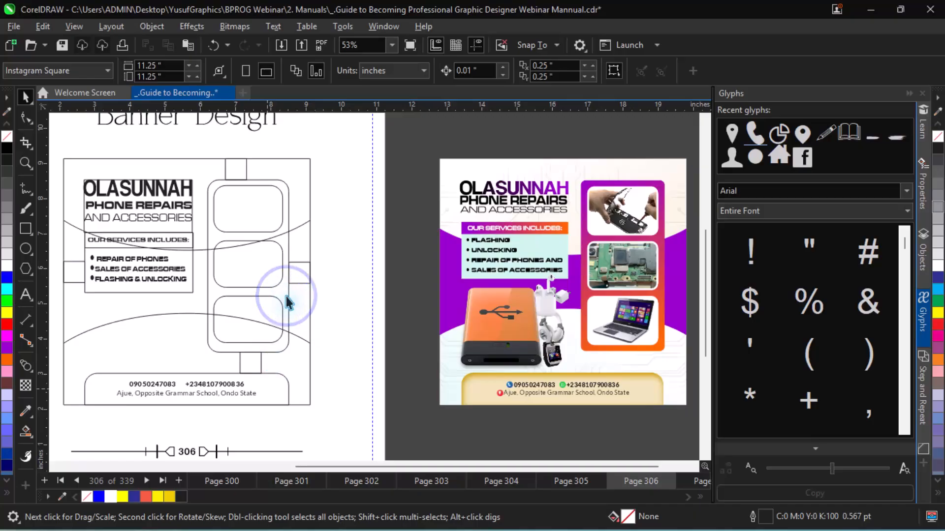
click(288, 299)
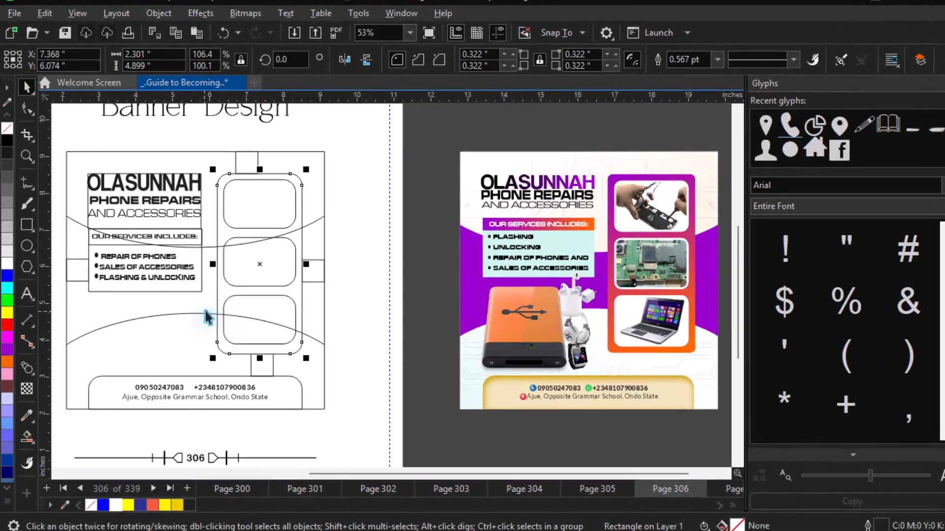
Step: Draw a rectangle about 1.34 by 1.5 inches beside the wireframe banner and repeat it downward as an edge-to-edge column of five
key(F6)
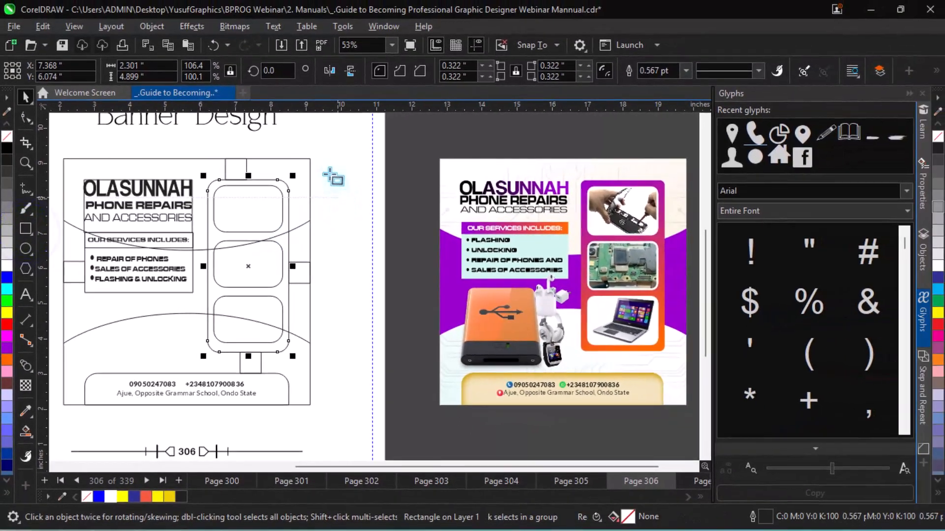
click(464, 102)
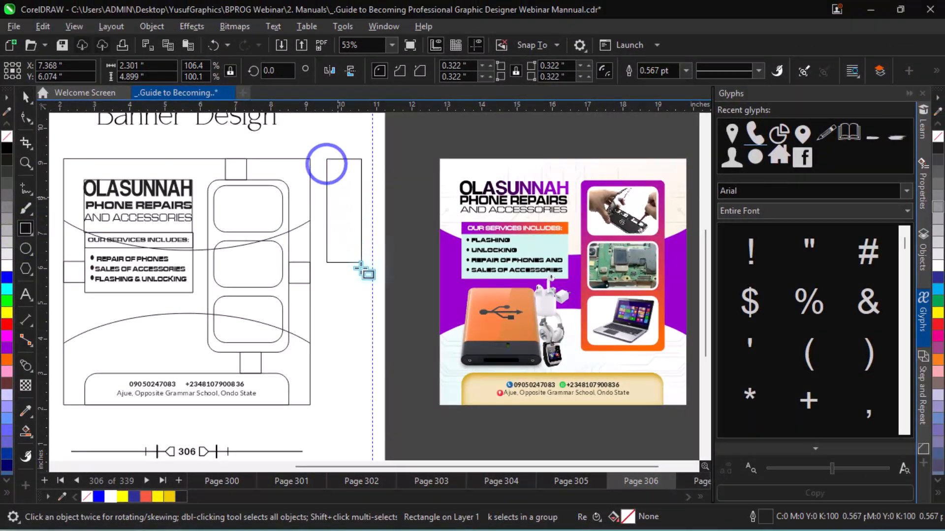
drag(326, 159, 374, 212)
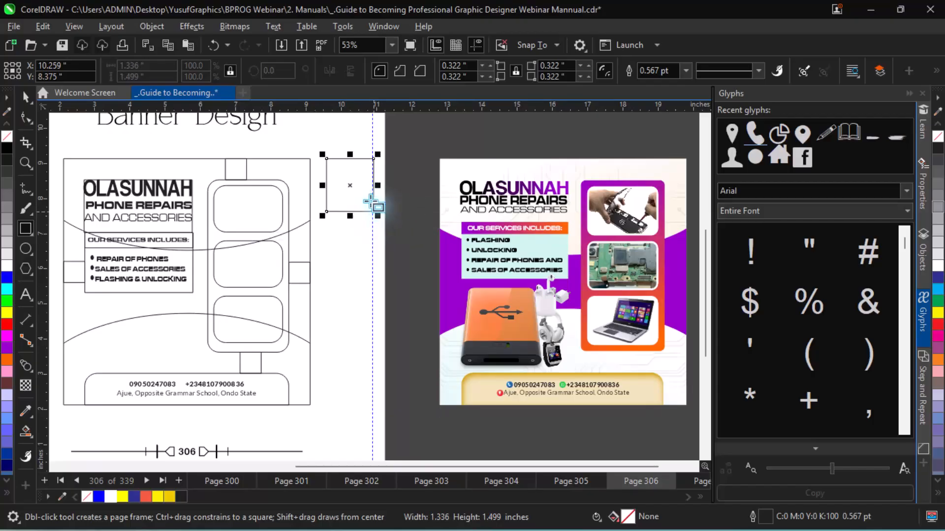
drag(348, 150, 351, 242)
key(ctrl+r)
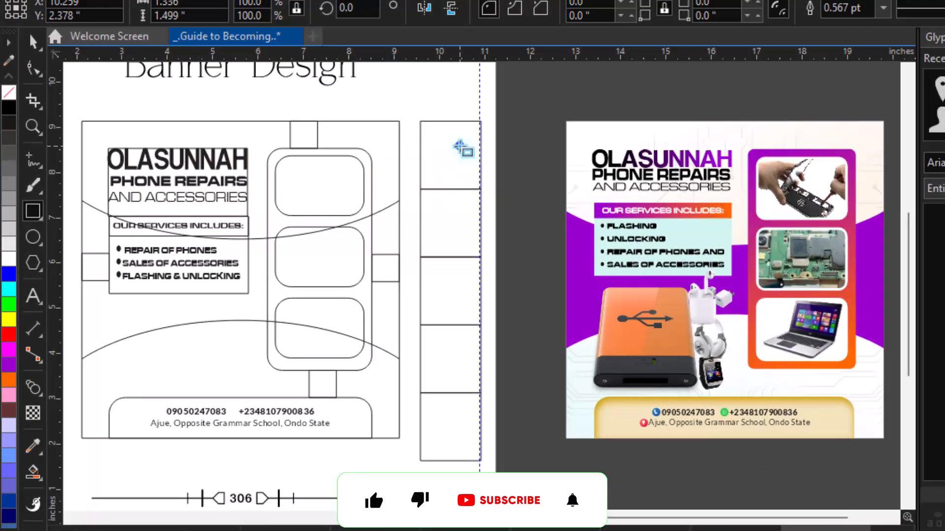
Step: Select the uppermost rectangle in the column beside the wireframe banner
click(356, 177)
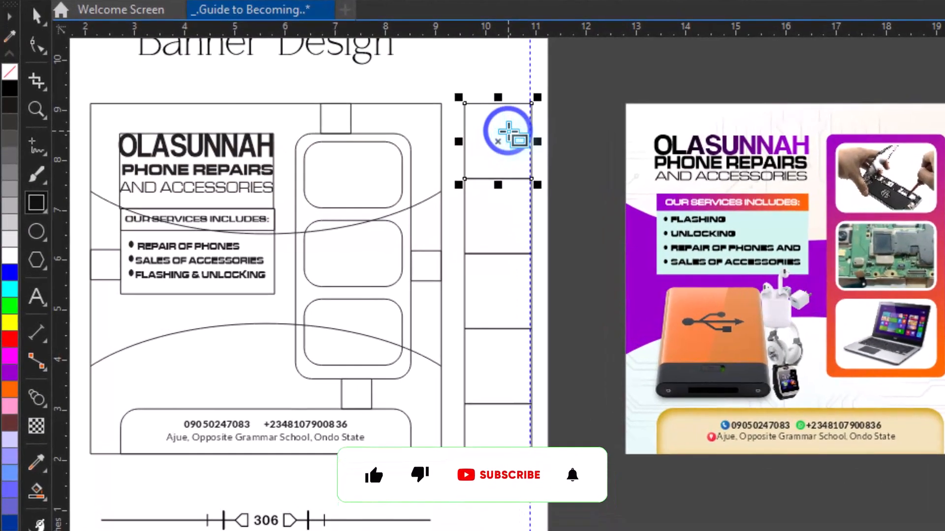